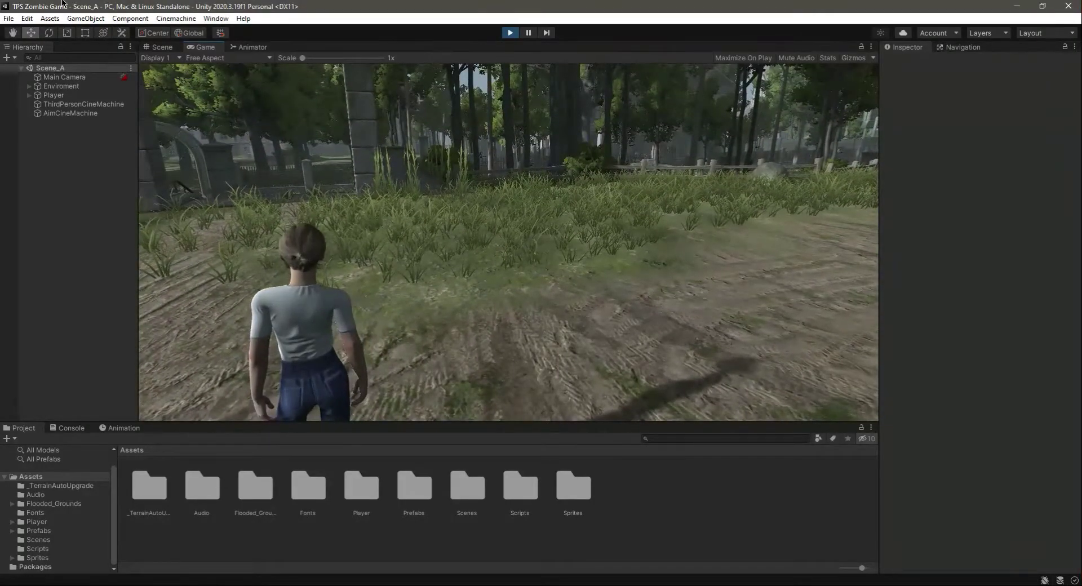
- Test the player's running and jumping around the scene in play mode, and stop the game
key(w)
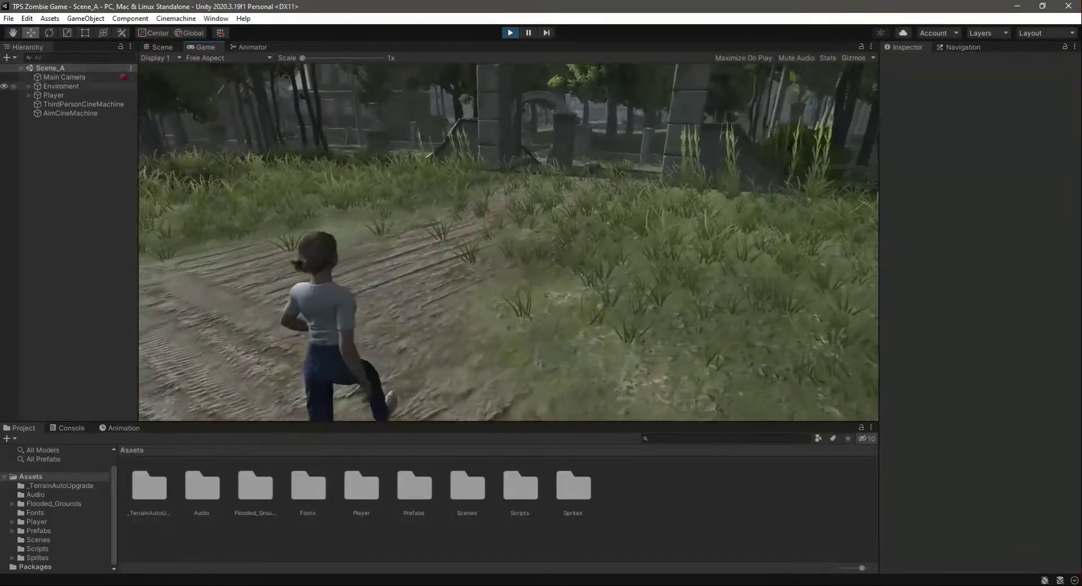
key(w)
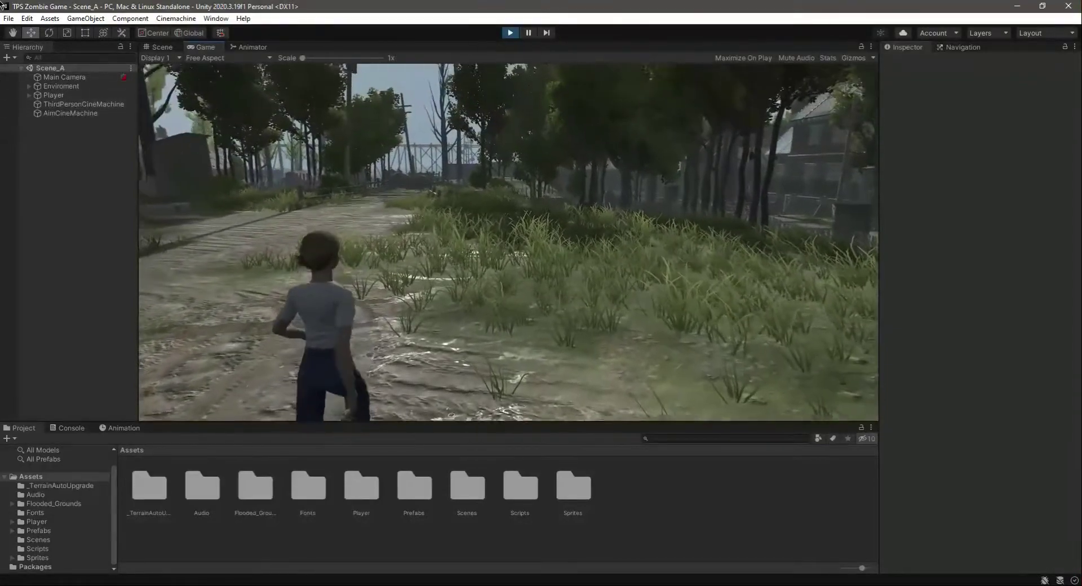
key(w)
key(w)
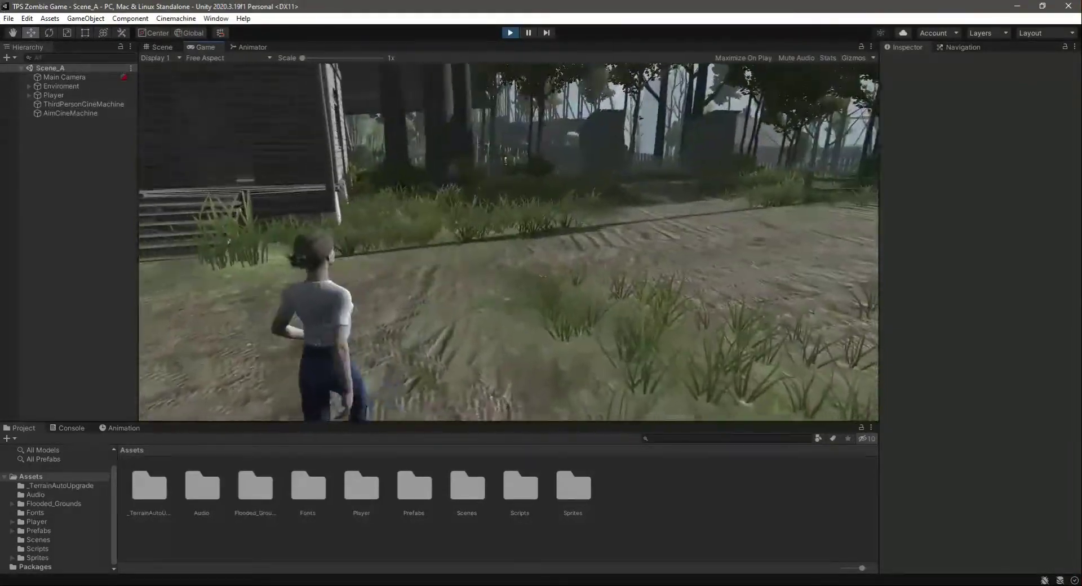
key(w)
key(space)
key(w)
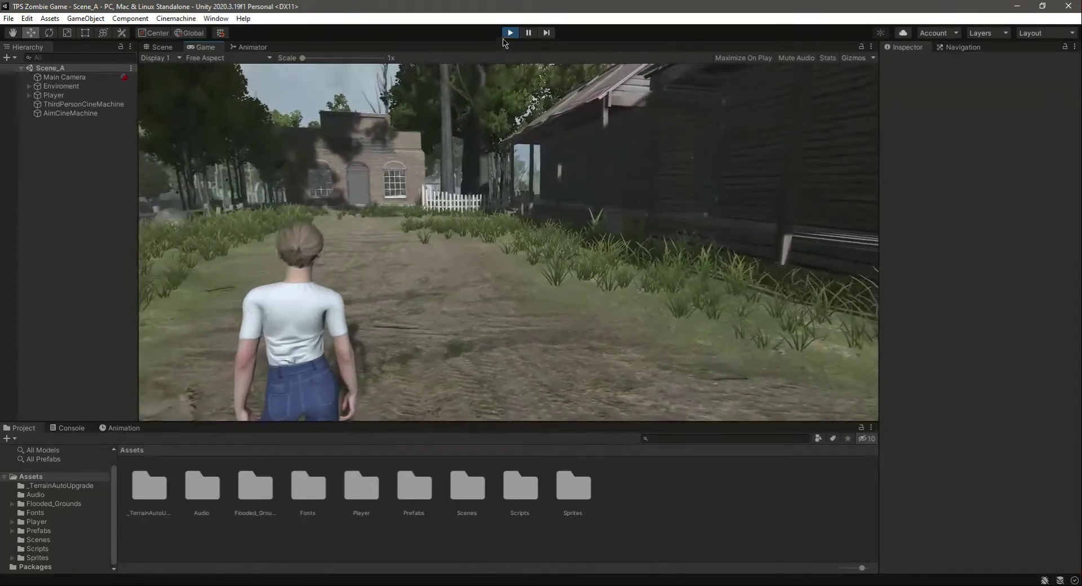
click(506, 35)
click(509, 32)
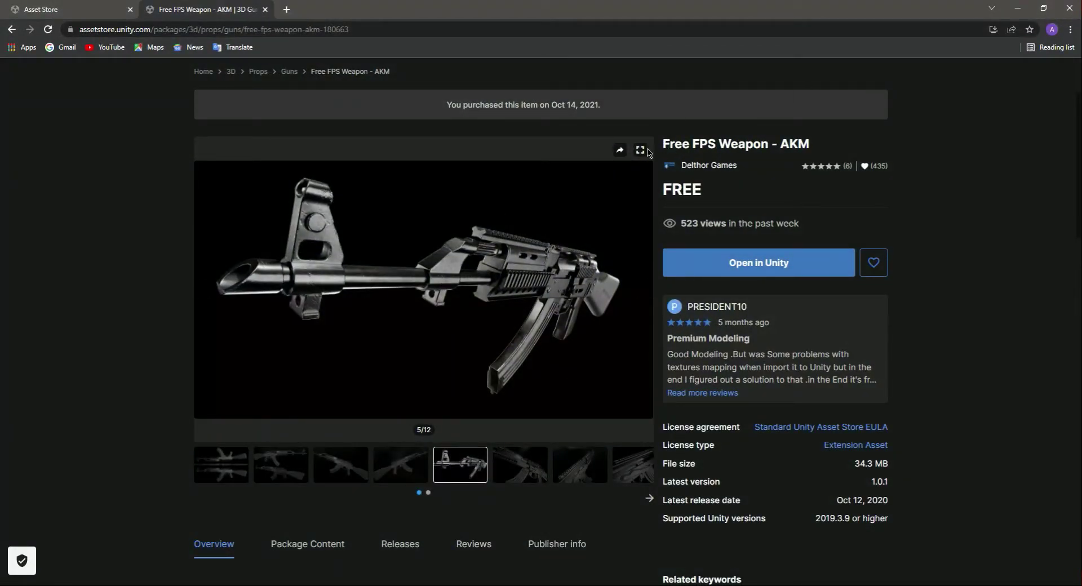
- Review the Free FPS Weapon - AKM asset page, including its description, supported versions and link
scroll(168, 159, up, 2)
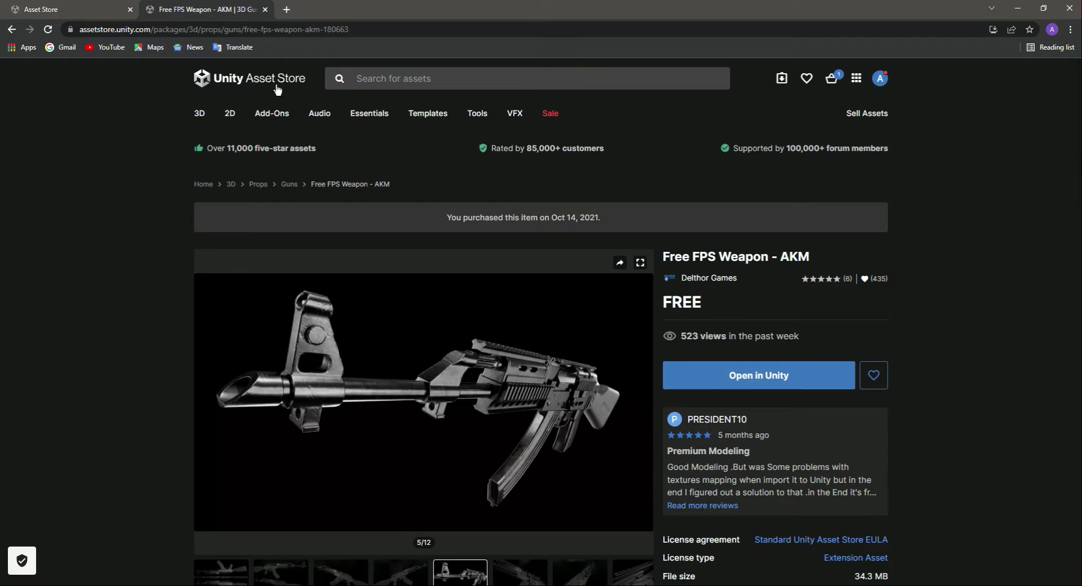
scroll(686, 225, down, 2)
drag(663, 143, 812, 150)
click(950, 213)
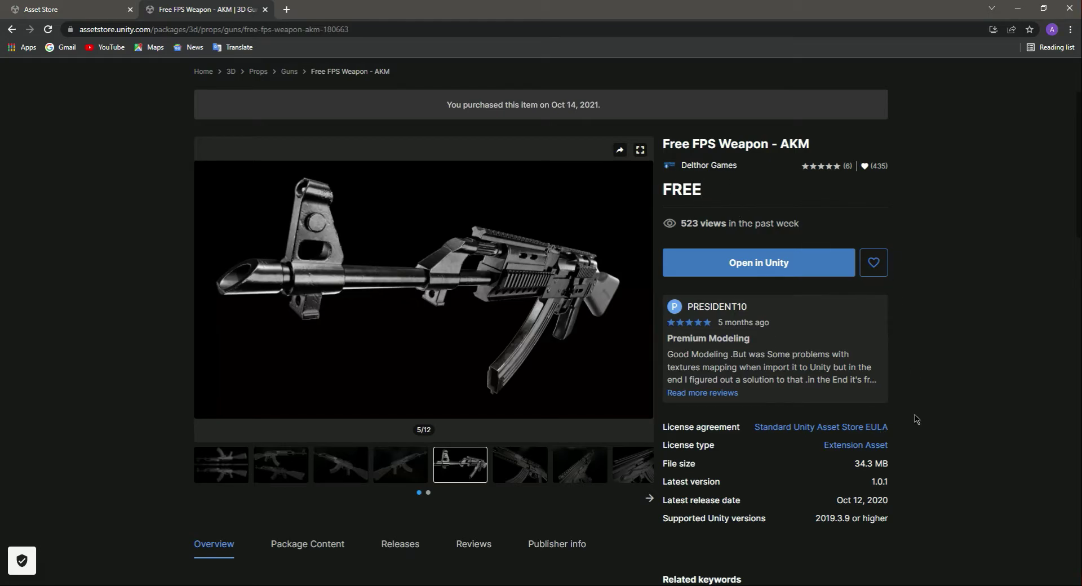
scroll(887, 483, down, 2)
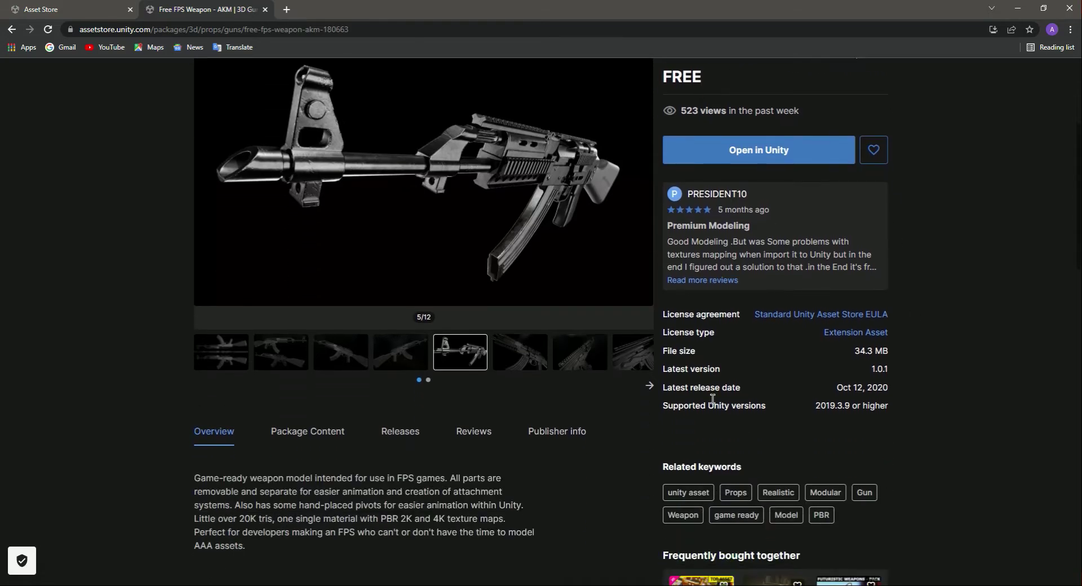
scroll(411, 446, down, 4)
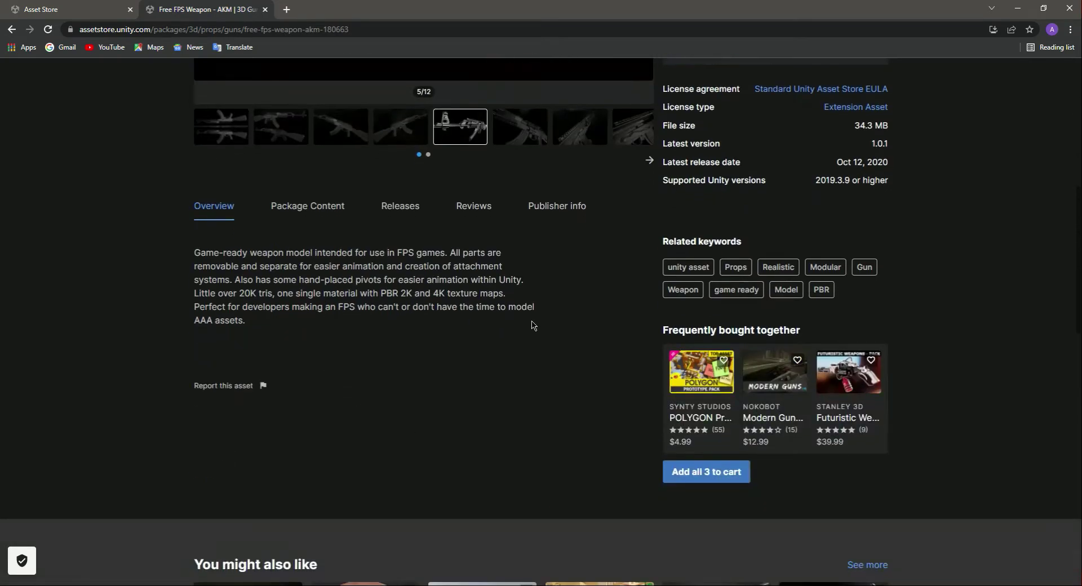
scroll(532, 326, up, 6)
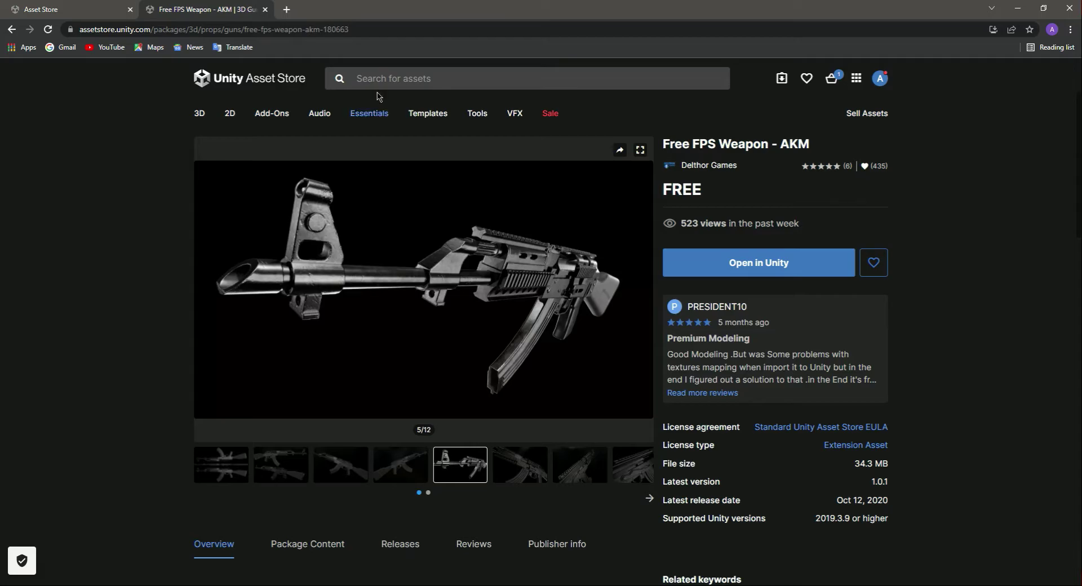
click(377, 29)
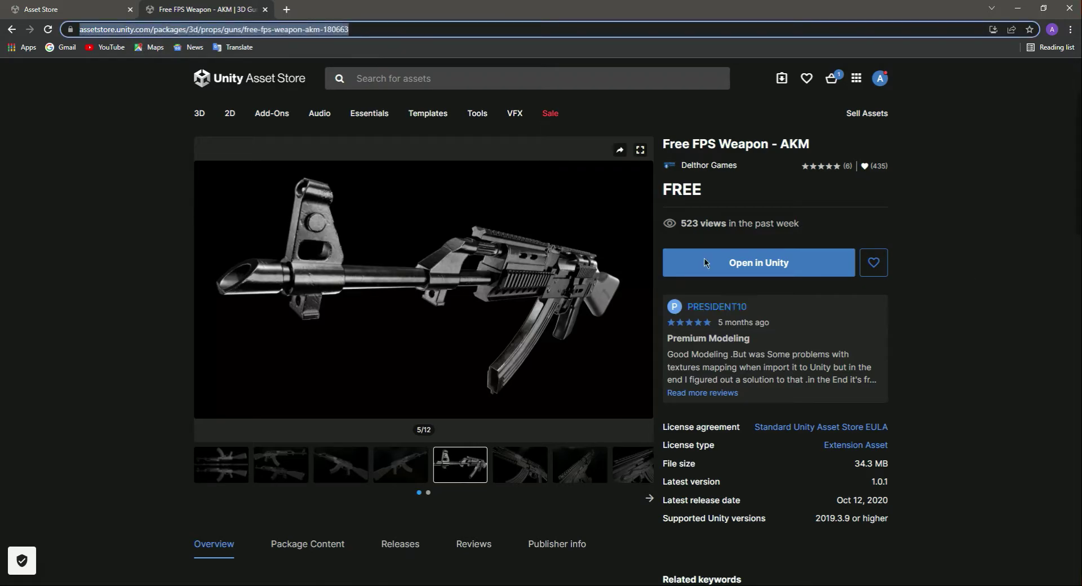
click(962, 314)
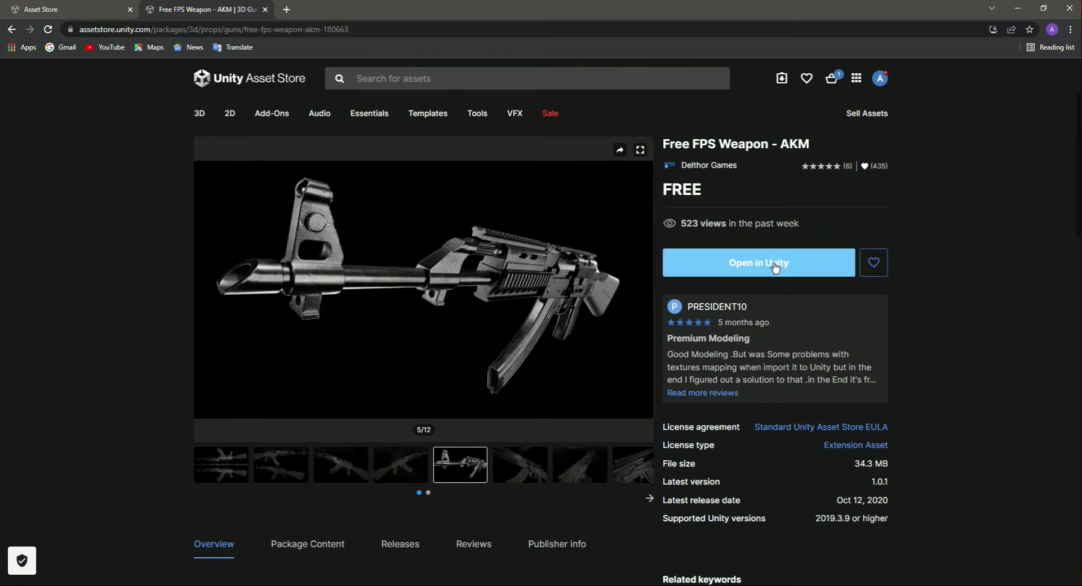
- Open the Free FPS Weapon - AKM package in the Unity editor and import it without HowToUse.txt and the Scenes folder
click(747, 271)
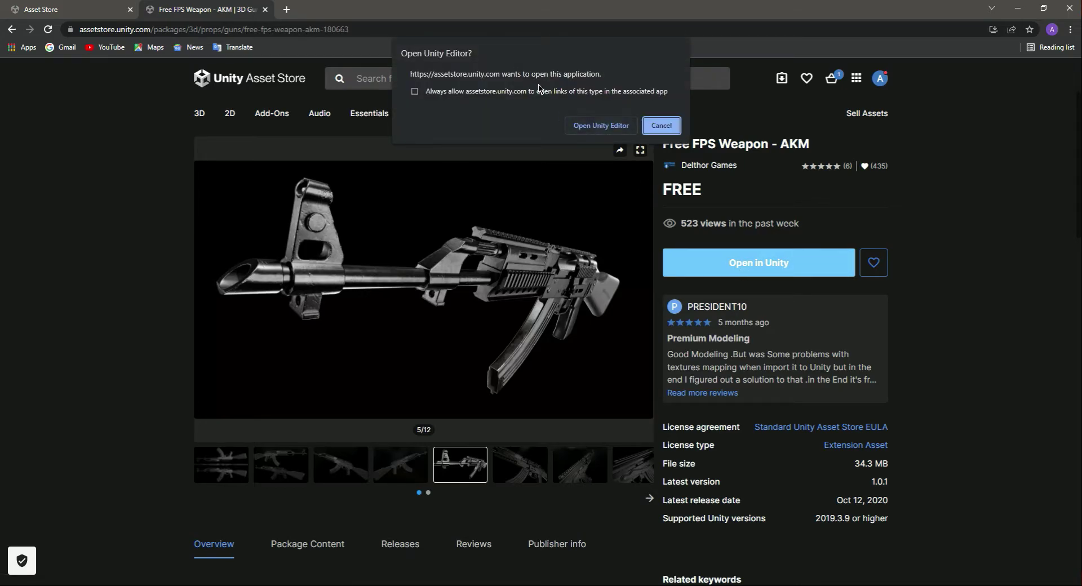
click(602, 126)
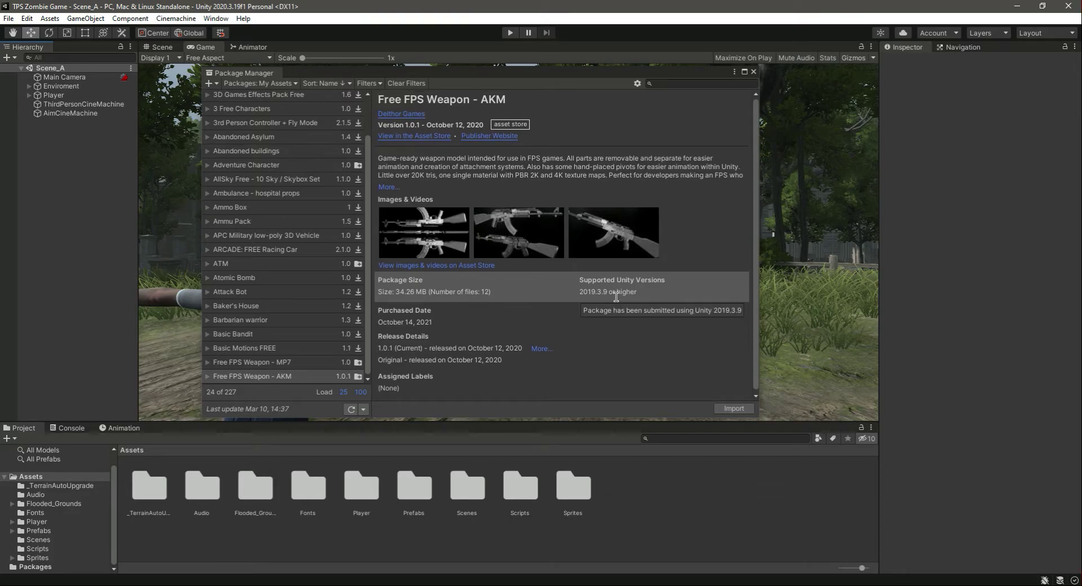
click(716, 410)
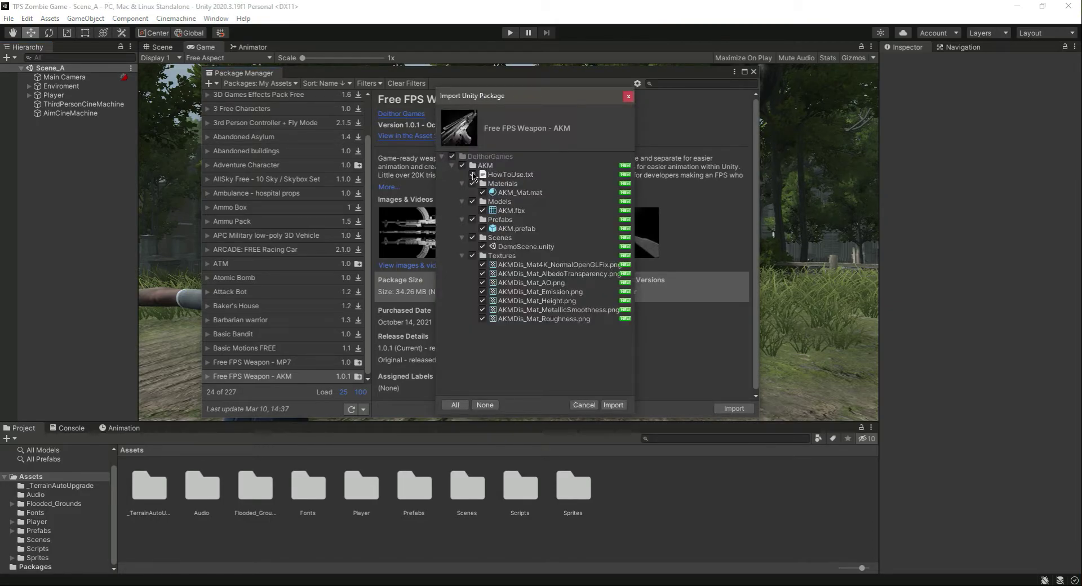
click(473, 175)
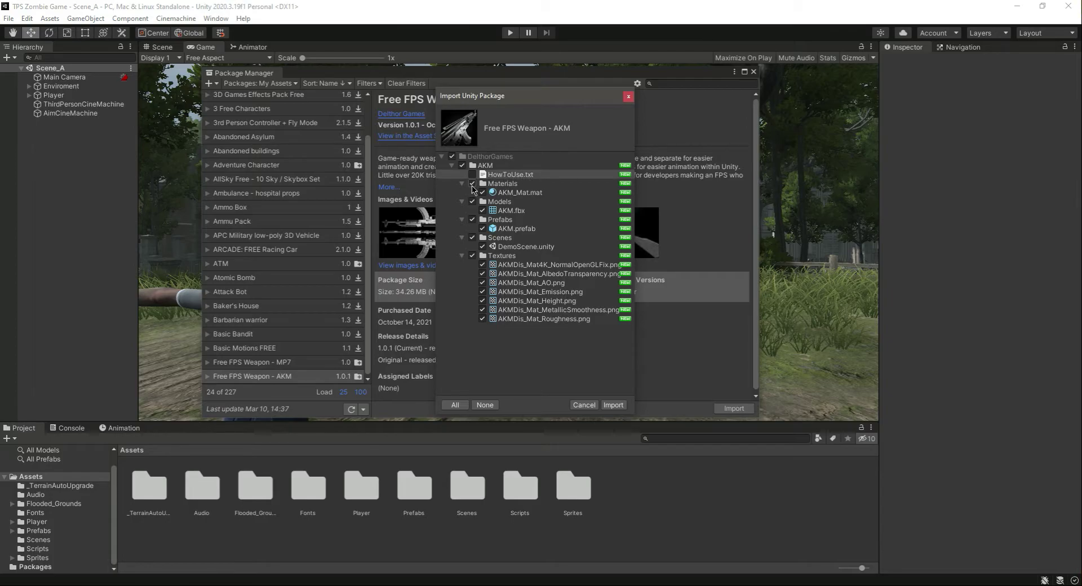
click(473, 238)
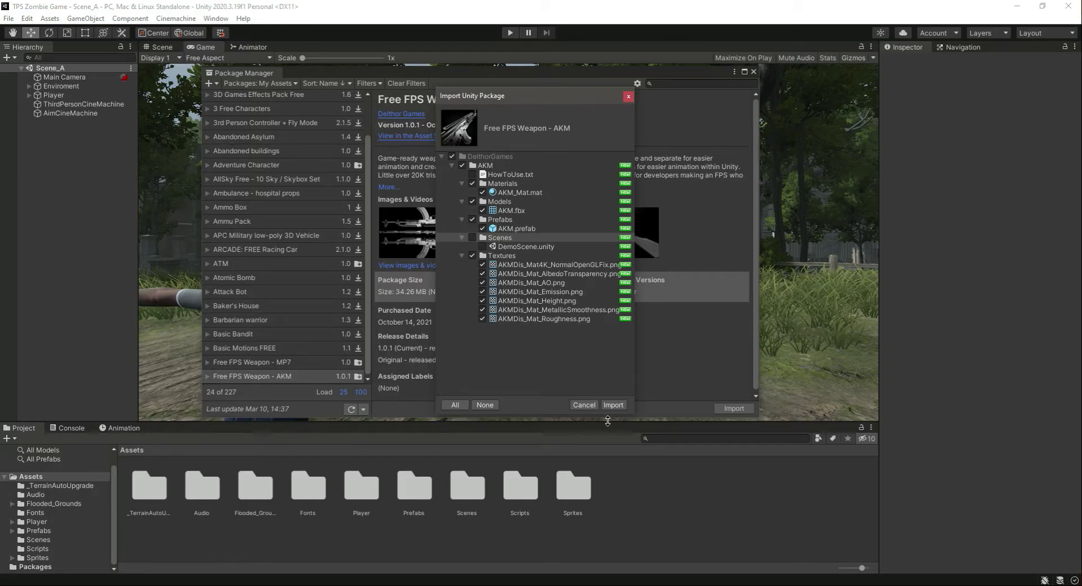
click(613, 405)
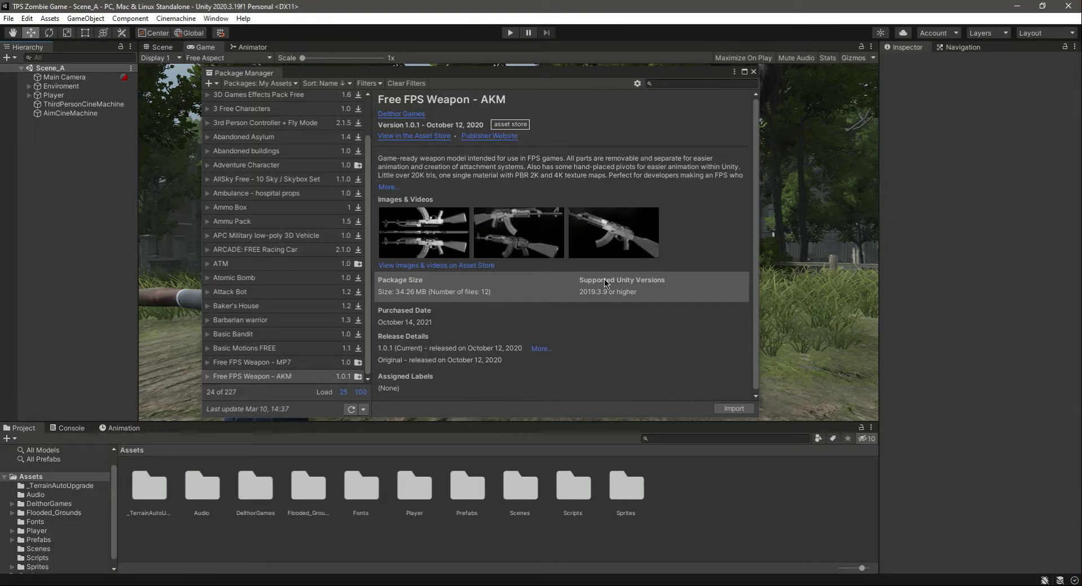
click(753, 72)
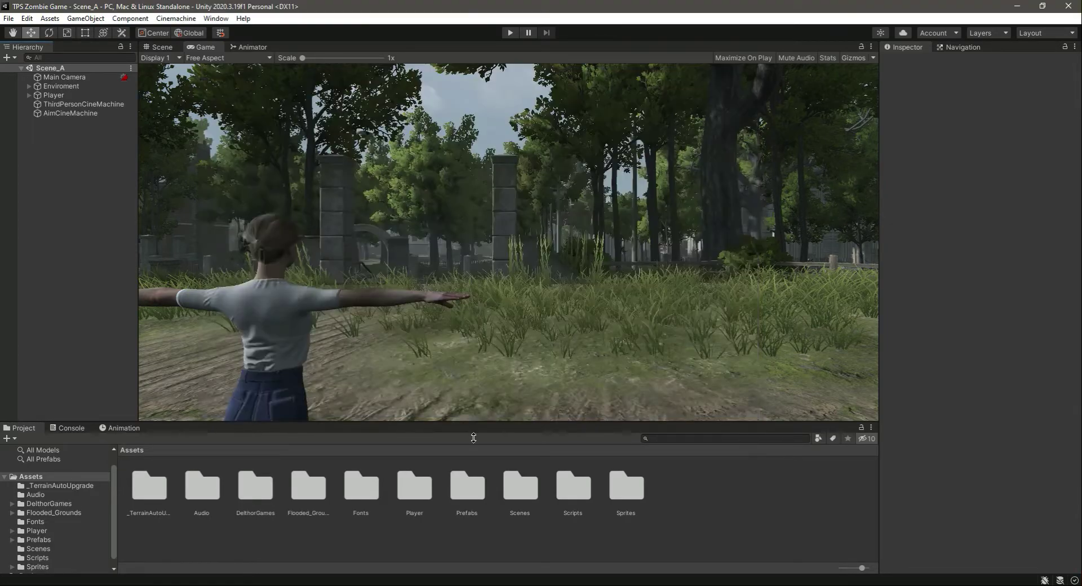
- Examine the imported AKM prefab and AKM model in the DelthorGames folder, viewing their previews from several angles
click(47, 505)
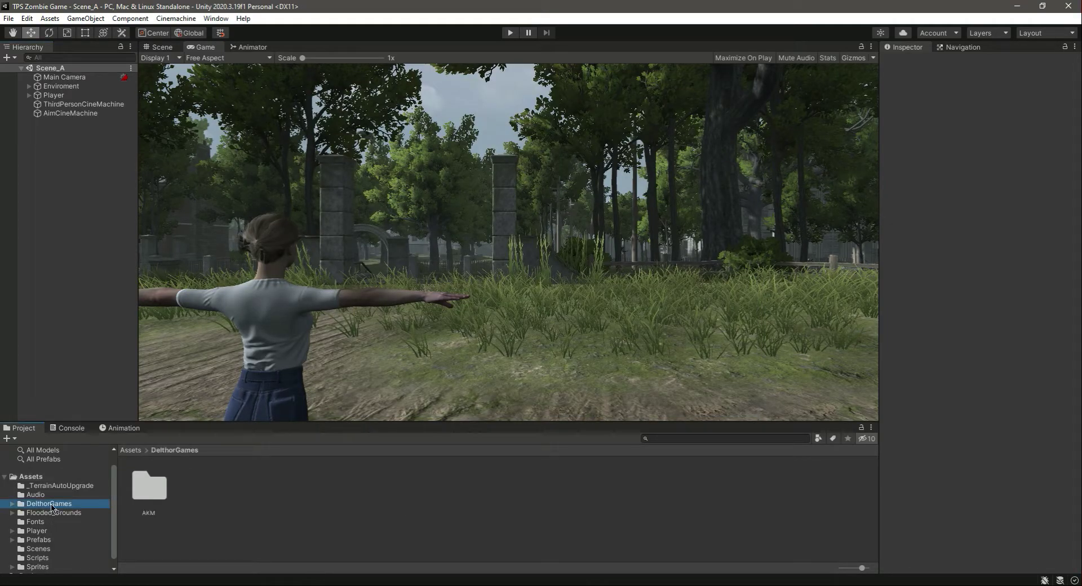
double_click(159, 489)
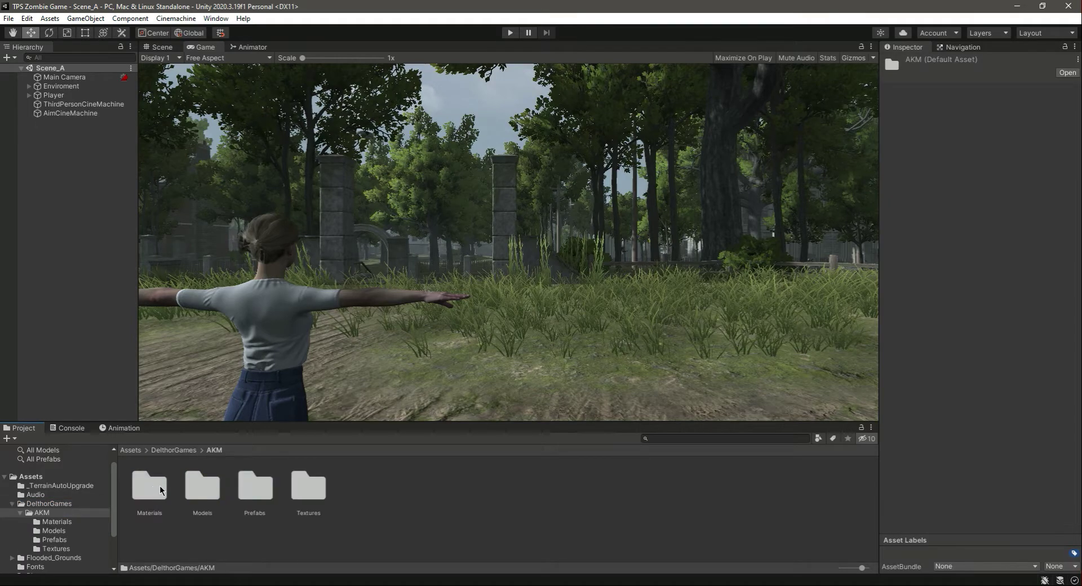
double_click(256, 488)
click(149, 485)
drag(966, 439, 1054, 436)
click(214, 451)
double_click(196, 493)
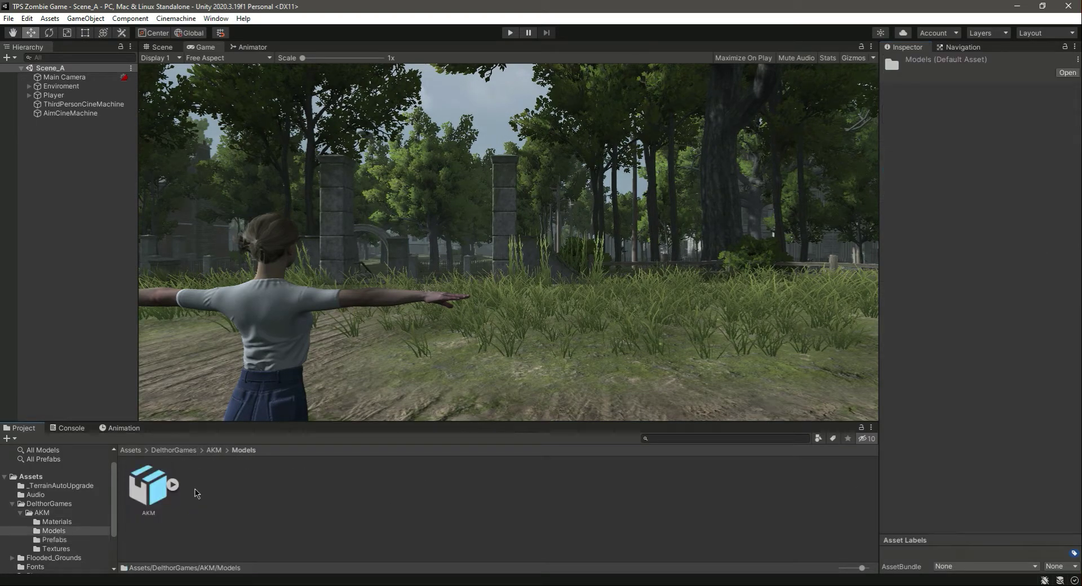
click(150, 484)
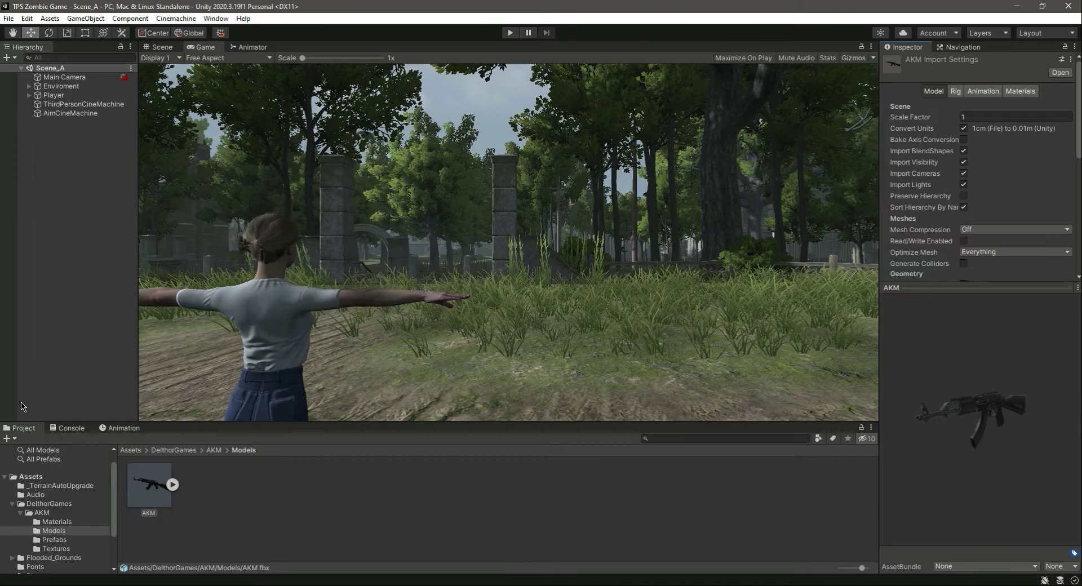
drag(925, 429, 1039, 432)
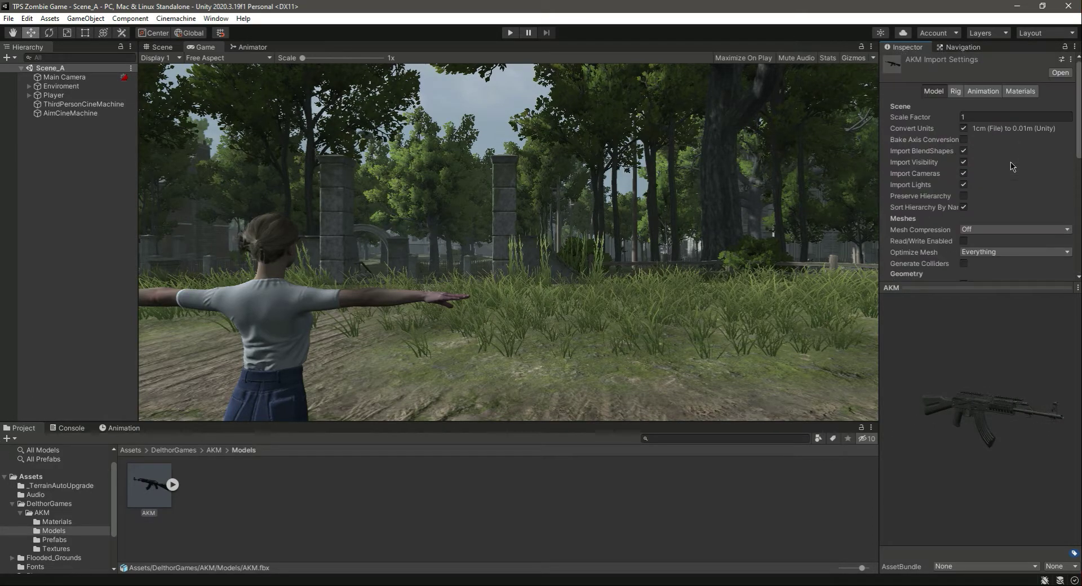
- Place the AKM prefab in the scene beside the player to check its size, and delete it again
click(213, 450)
double_click(247, 484)
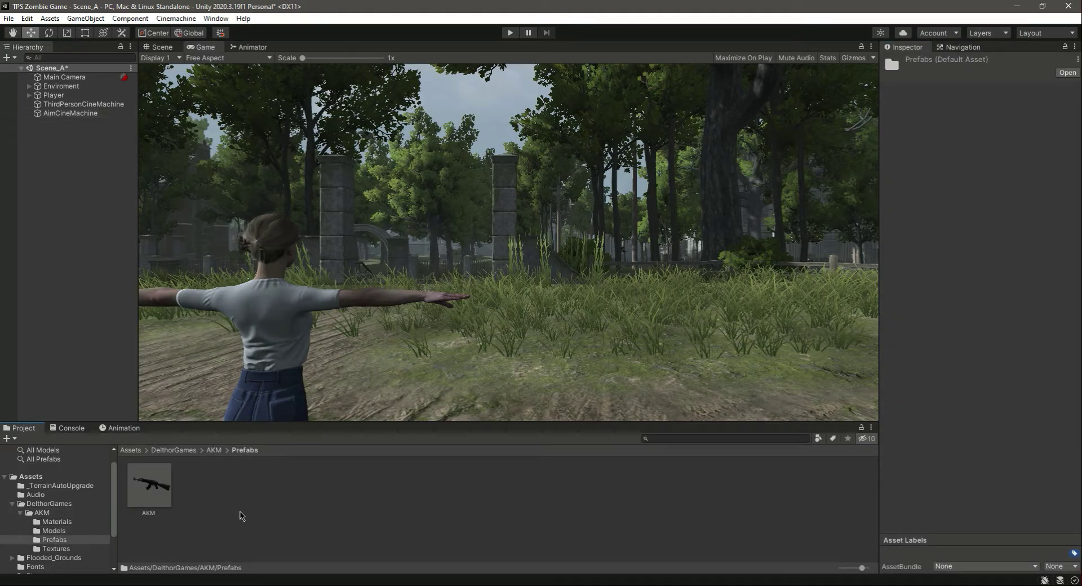
drag(151, 486, 174, 56)
right_drag(425, 406, 490, 308)
scroll(510, 282, down, 3)
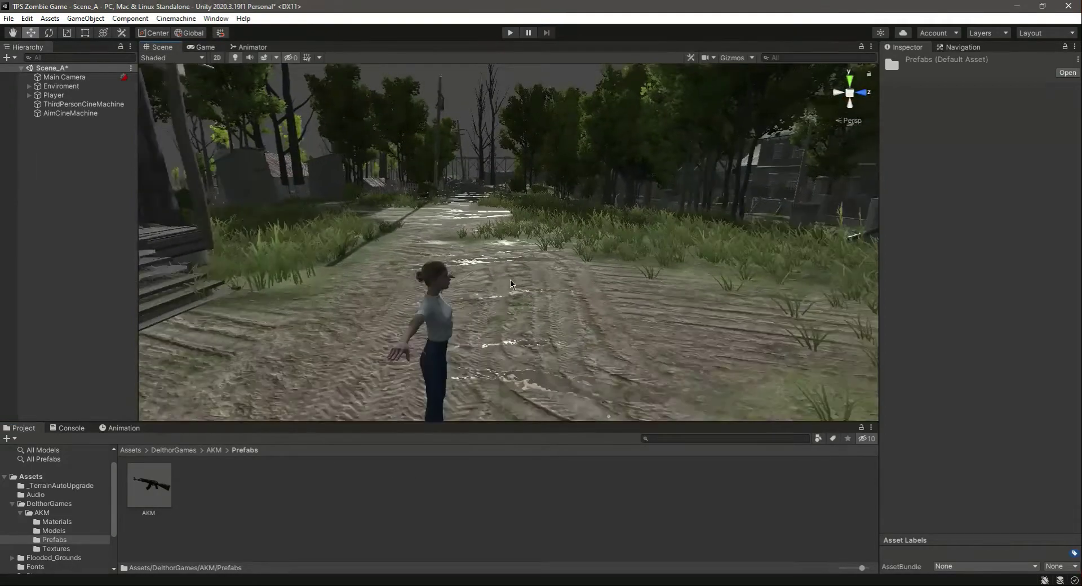
drag(148, 485, 570, 243)
key(Delete)
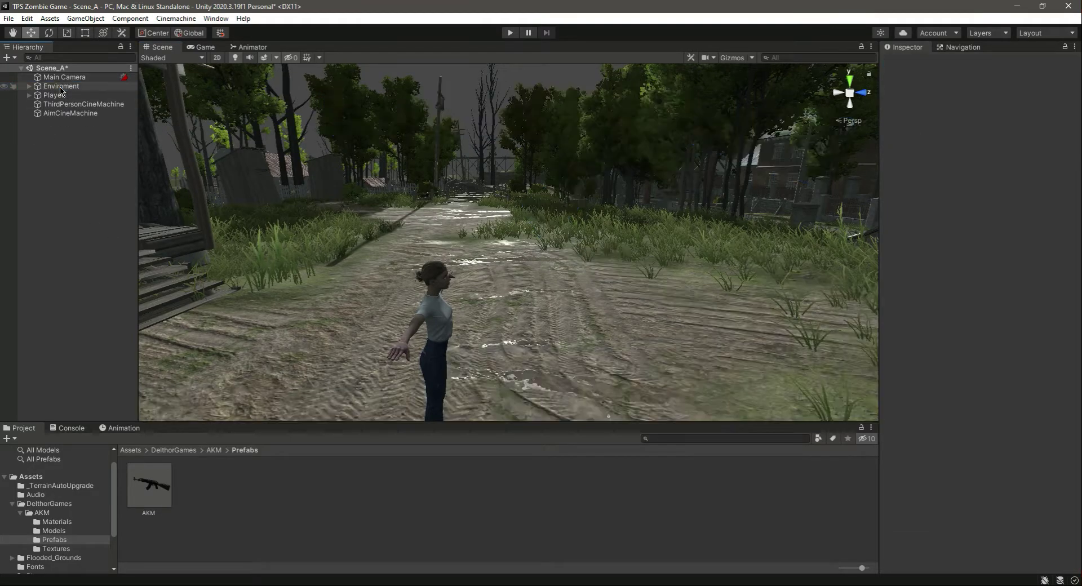
- Reduce the import Scale Factor of the AKM model in the Models folder and apply the change
click(214, 451)
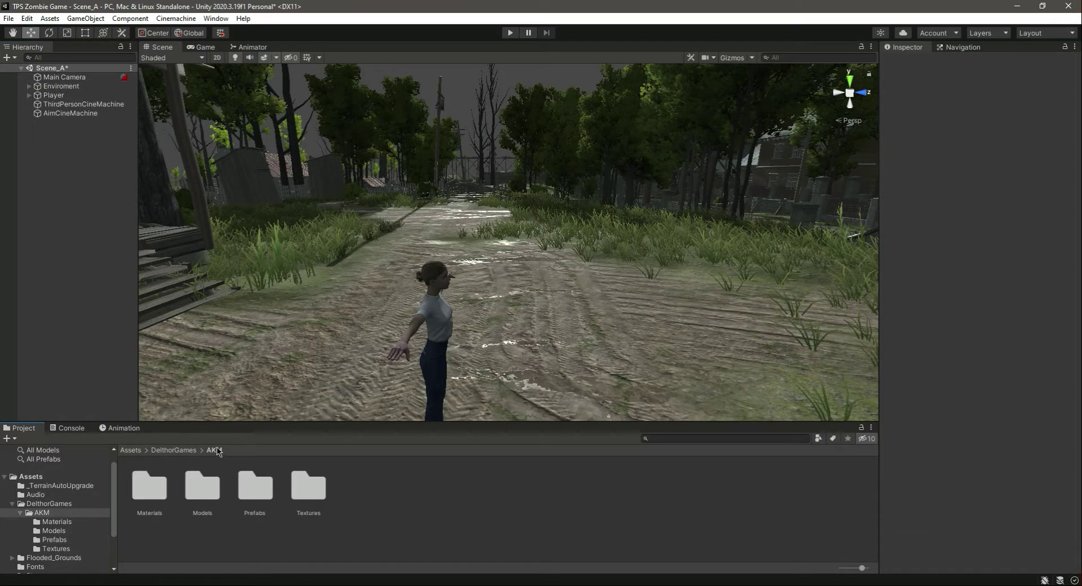
double_click(205, 494)
click(149, 484)
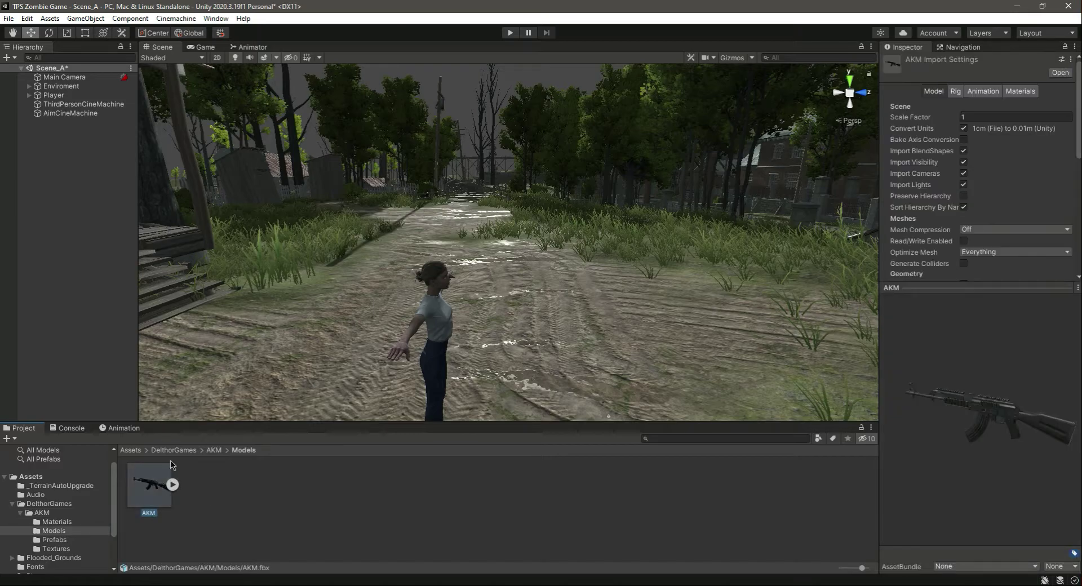
click(984, 117)
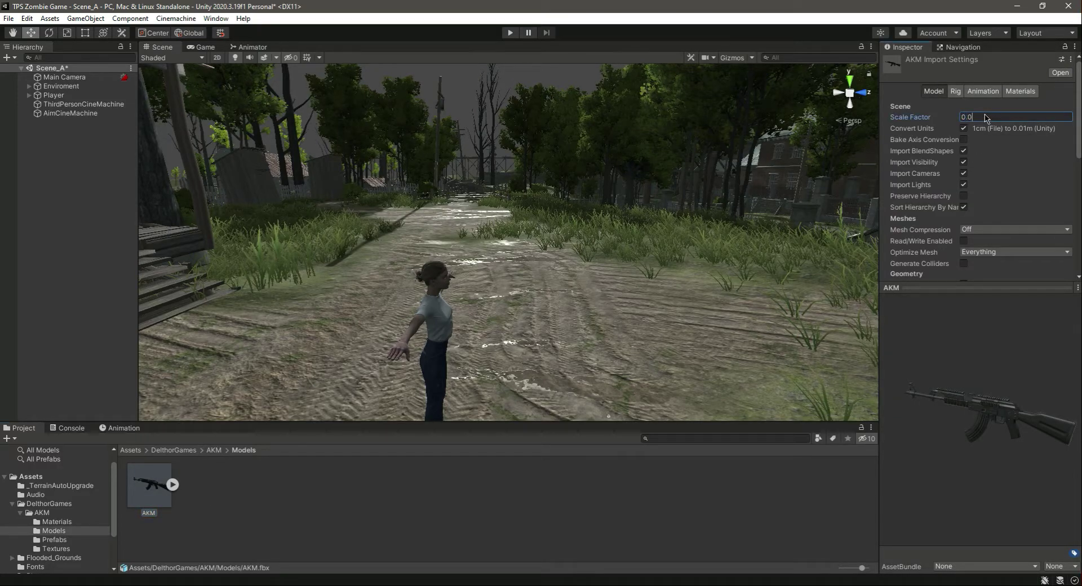
scroll(1005, 164, down, 5)
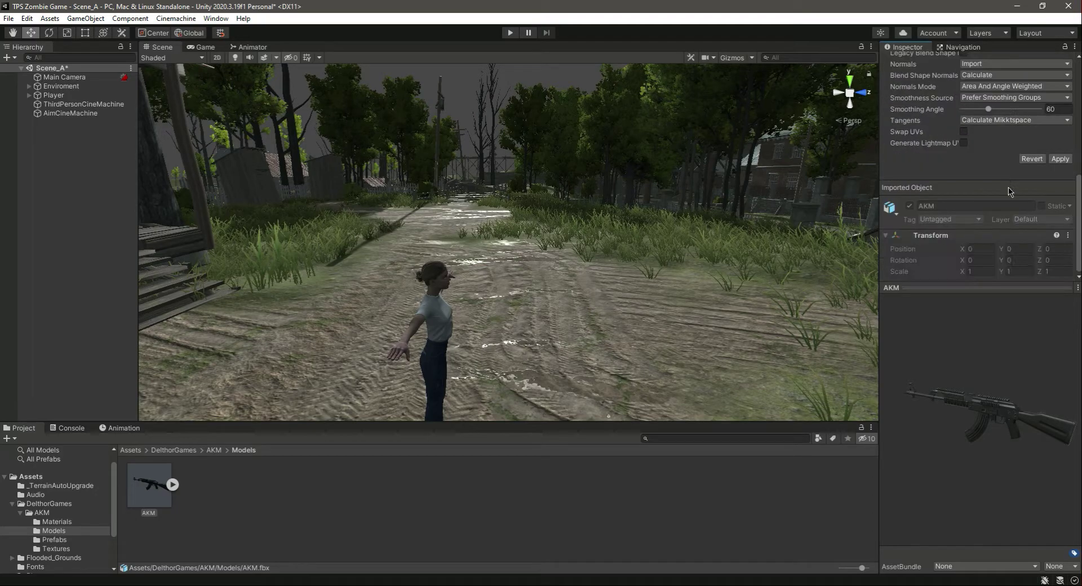
click(1060, 160)
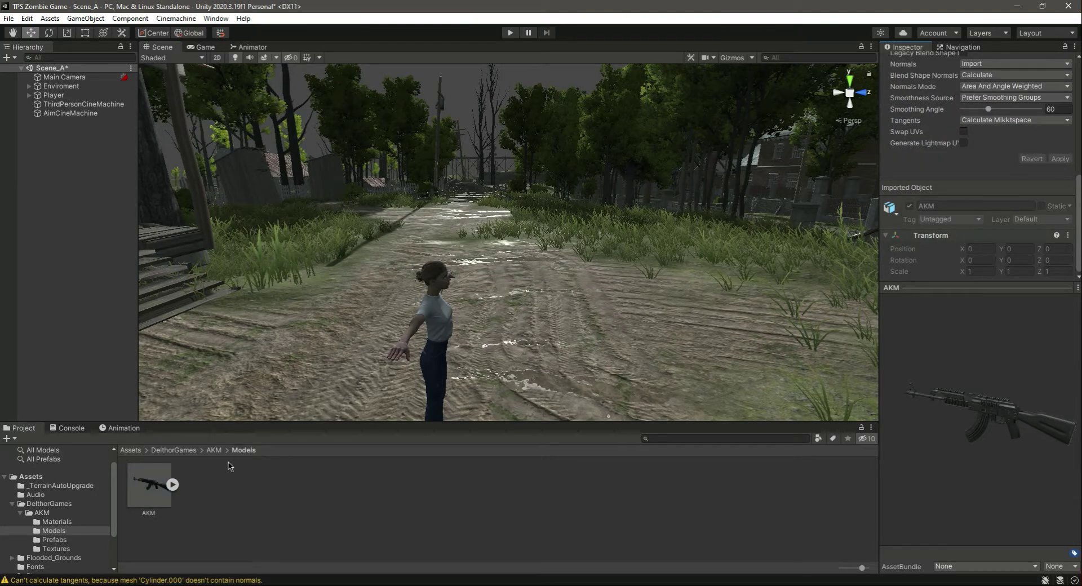
drag(149, 485, 408, 511)
click(367, 502)
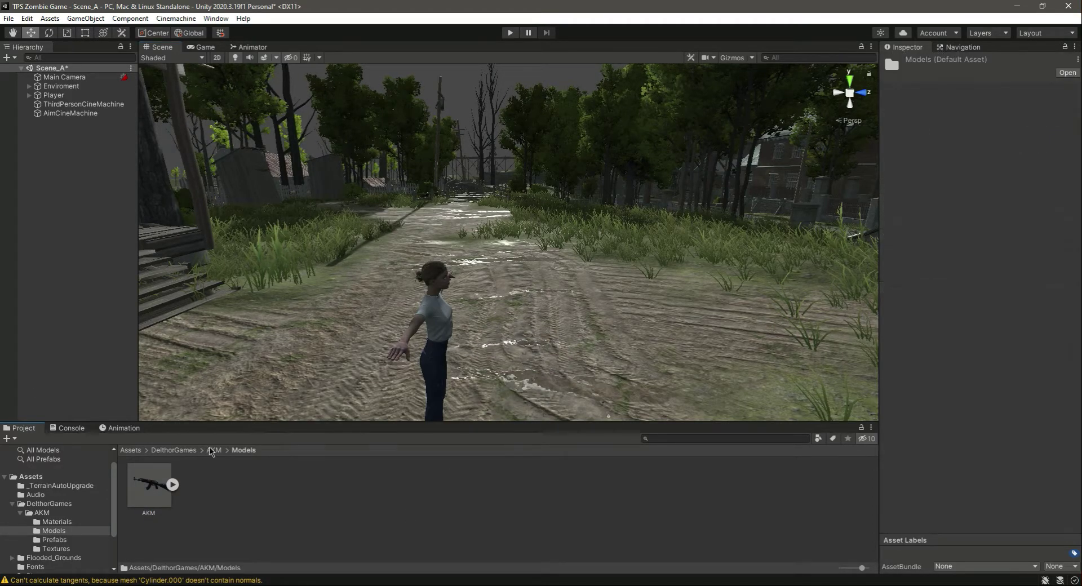
- Clear the console and place the AKM prefab from the Prefabs folder in the scene beside the player
click(213, 450)
click(252, 490)
double_click(252, 493)
click(67, 428)
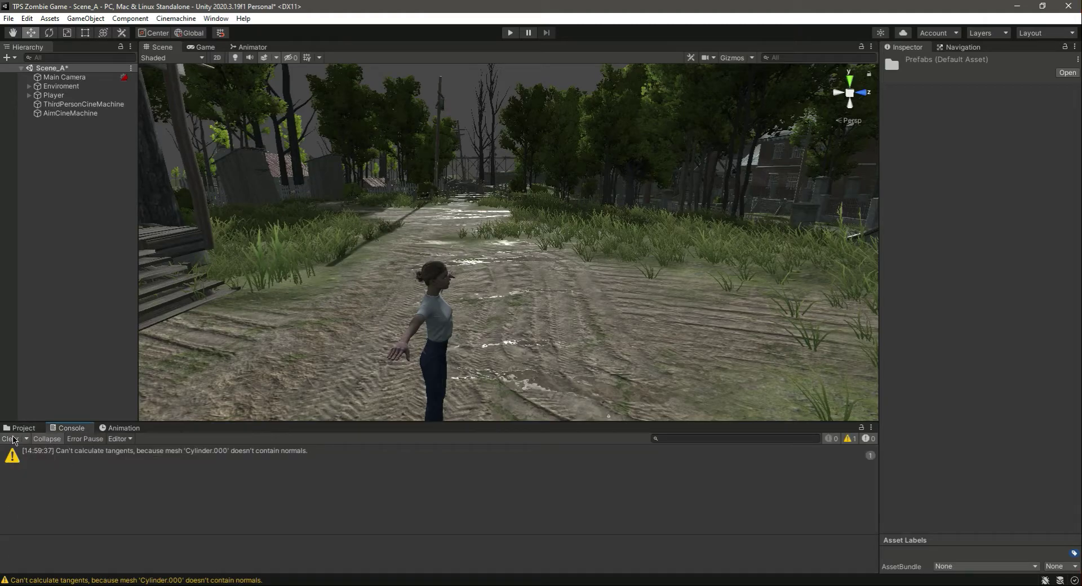
click(12, 439)
click(21, 428)
drag(151, 486, 533, 384)
right_drag(643, 344, 696, 345)
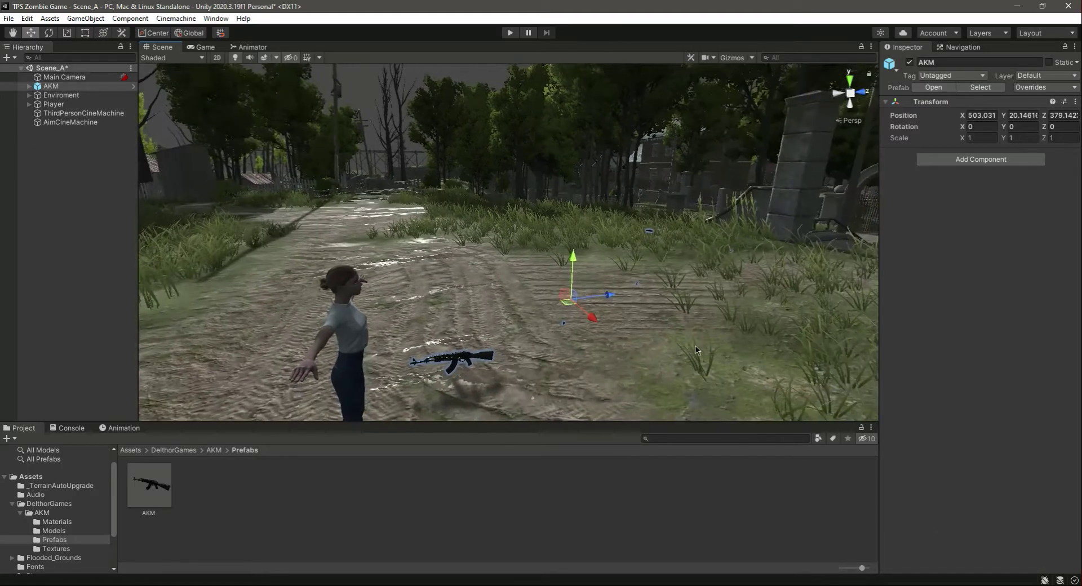
- Examine the Cylinder.001_low part of the placed AKM that lies away from the rifle, up the path
scroll(695, 346, up, 4)
middle_drag(696, 345, 444, 287)
scroll(444, 288, up, 4)
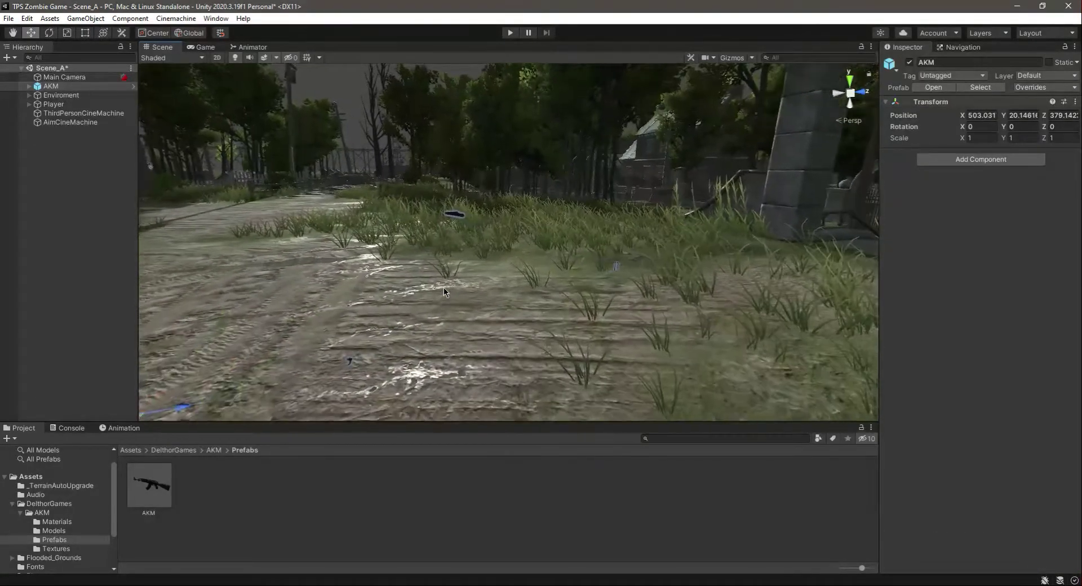
click(393, 181)
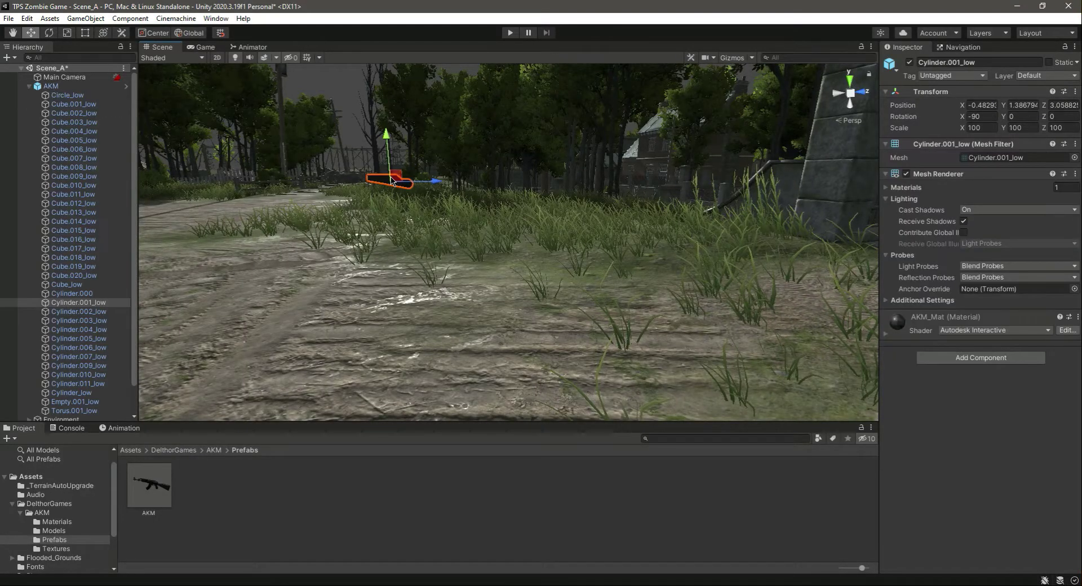
scroll(428, 345, down, 5)
scroll(428, 345, down, 2)
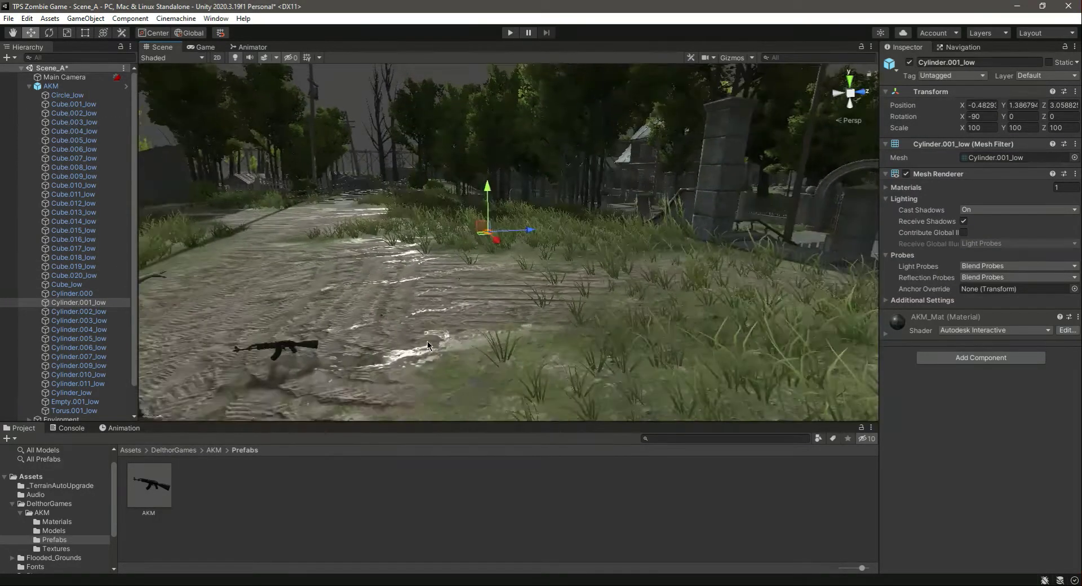
- Collapse the AKM's parts in the hierarchy and delete the whole AKM prefab instance from the scene
click(29, 86)
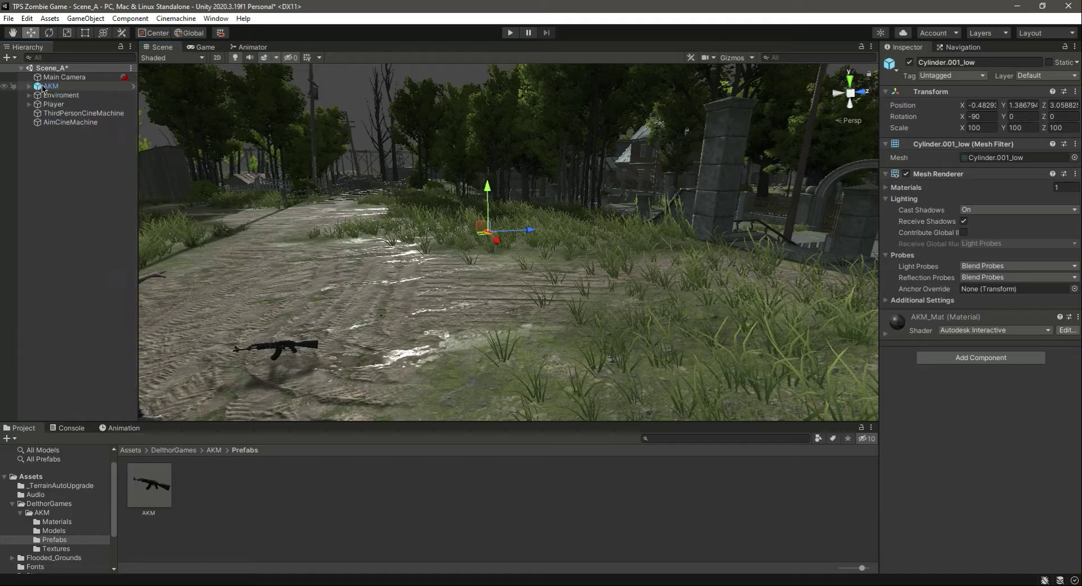
click(48, 86)
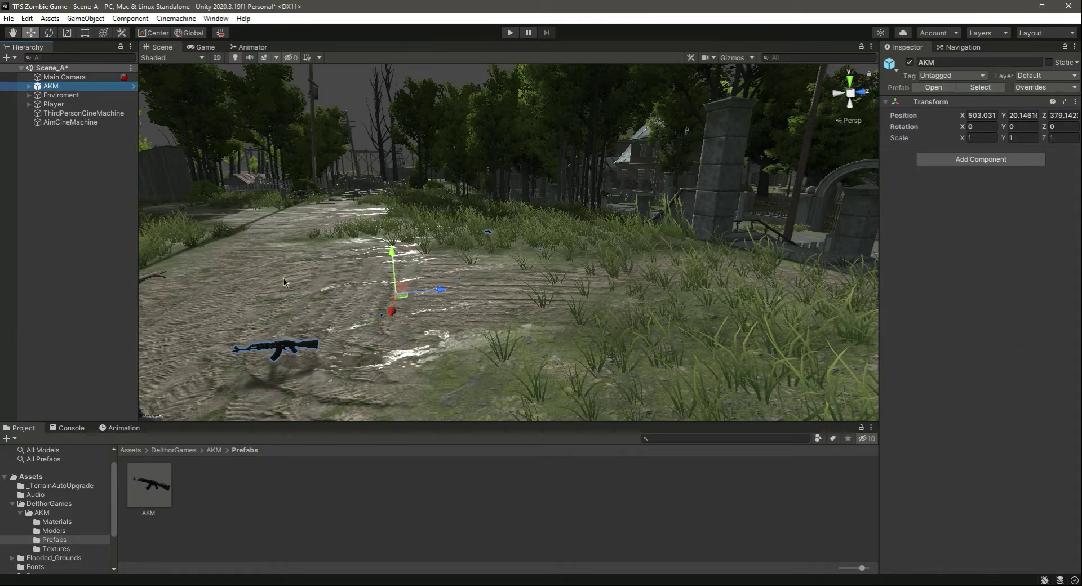
key(Delete)
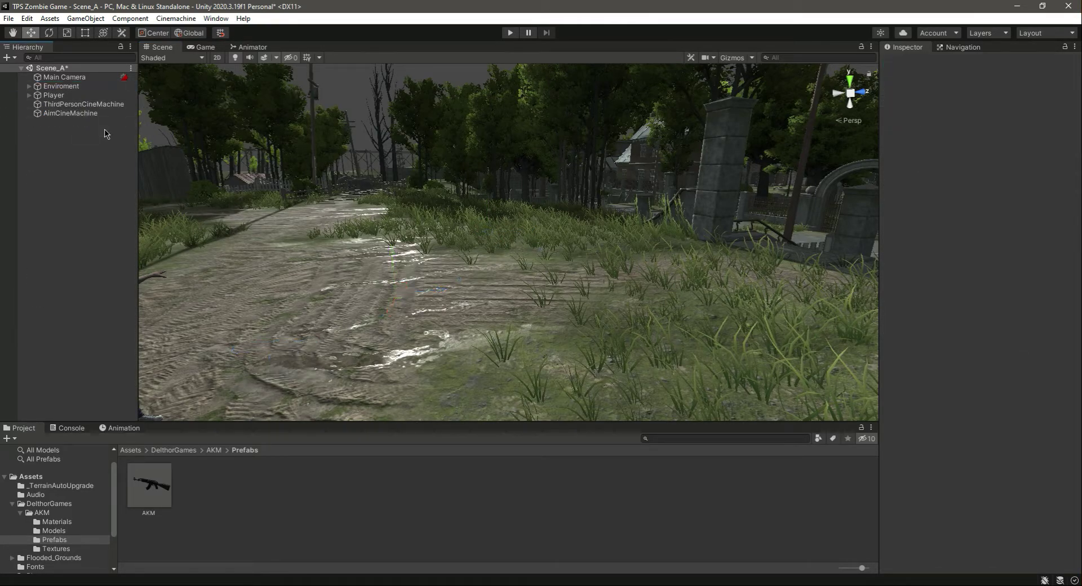
- Place the AKM model from the DelthorGames/AKM/Models folder beside the player and compare its size with the character
click(214, 449)
double_click(206, 487)
right_drag(441, 332, 271, 428)
drag(151, 491, 451, 395)
right_drag(526, 296, 435, 337)
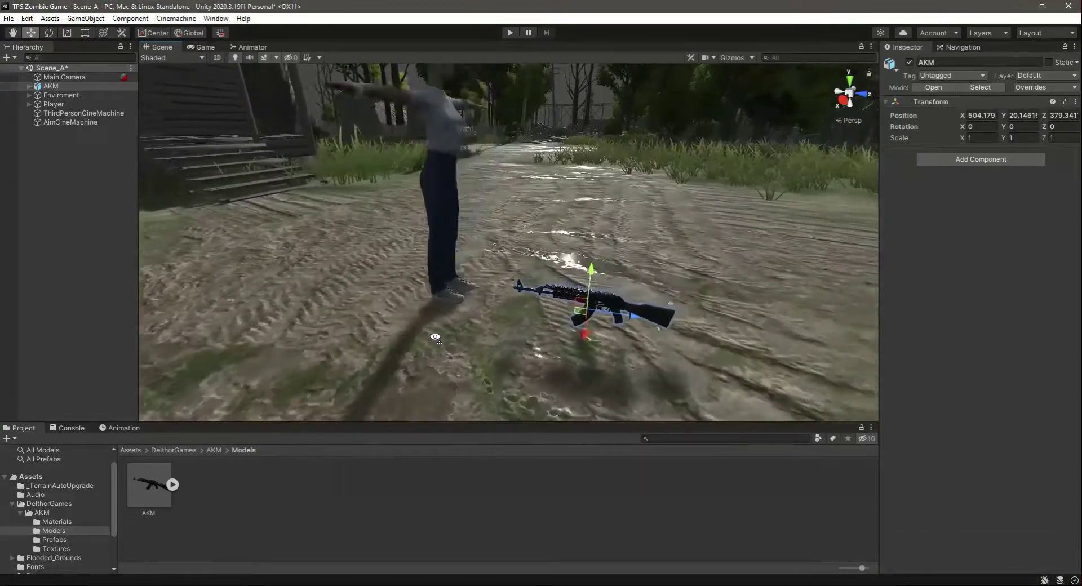
key(d)
right_drag(435, 337, 503, 326)
key(w)
key(a)
scroll(577, 357, down, 8)
key(d)
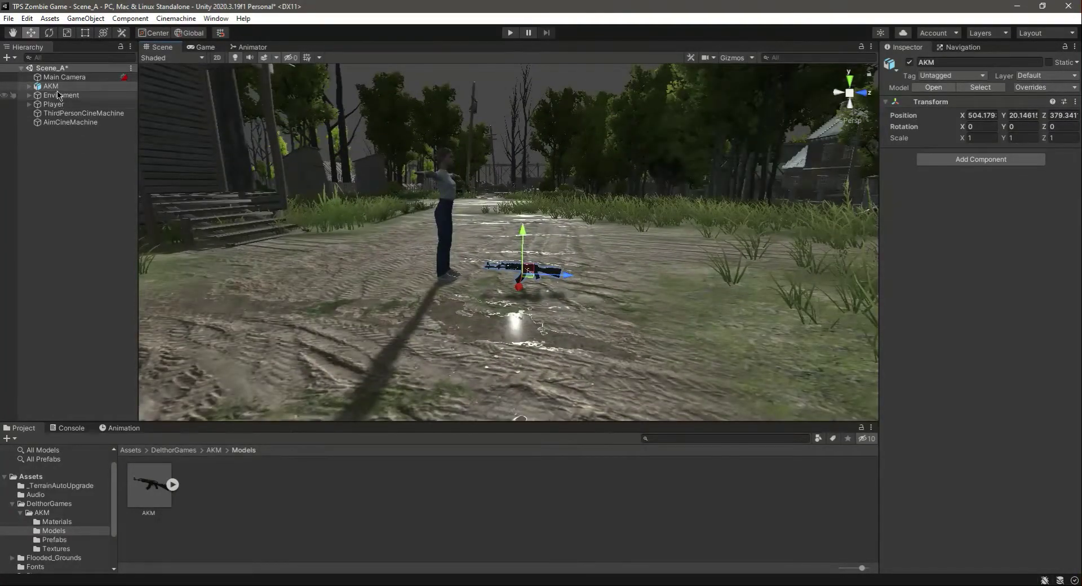
- Unpack the AKM model instance so it becomes a regular game object, and check it in the hierarchy
right_click(54, 86)
mouse_move(145, 220)
click(224, 256)
click(492, 249)
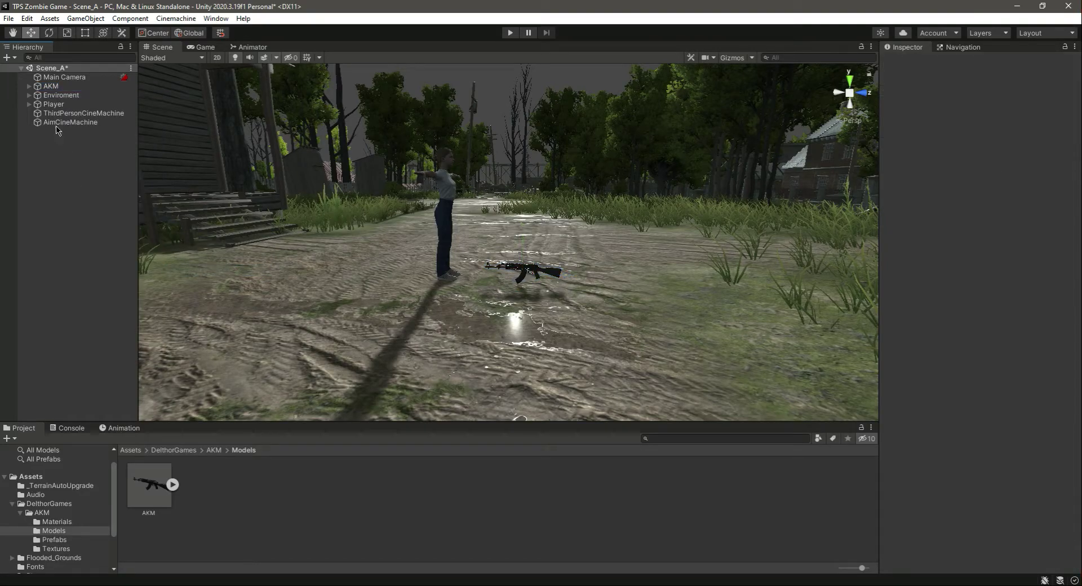
click(50, 85)
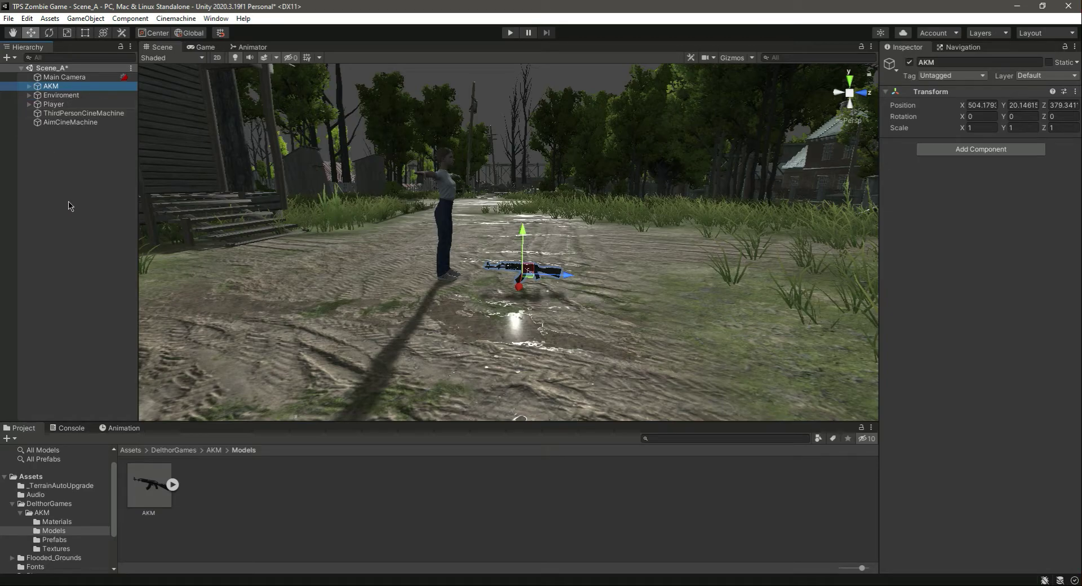
click(61, 179)
- Expand the Player and its Body in the hierarchy and widen the hierarchy so the bone names are readable
right_drag(586, 287, 489, 270)
key(d)
scroll(489, 270, up, 3)
scroll(488, 270, down, 4)
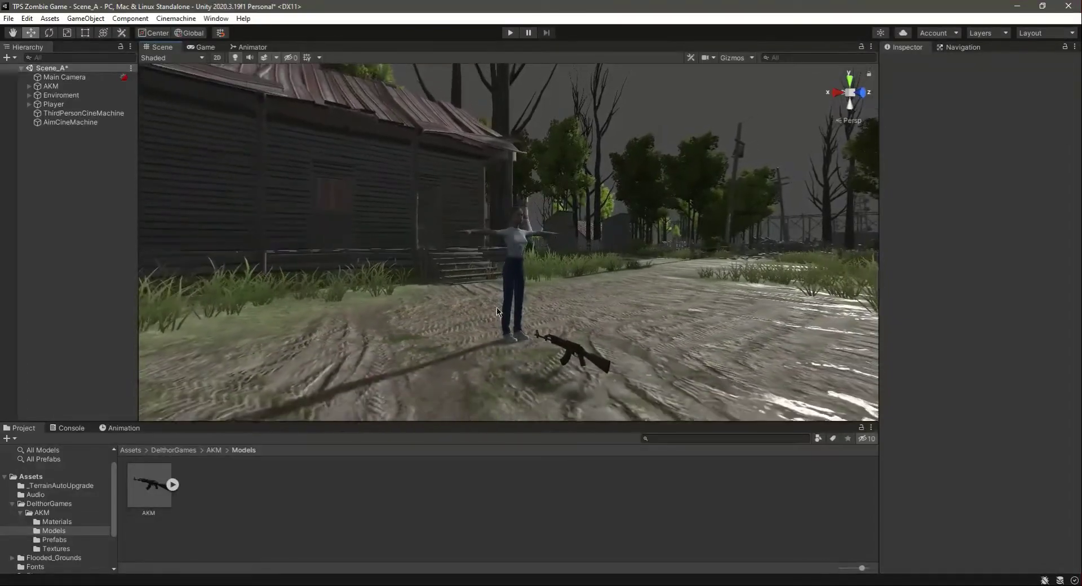
click(29, 104)
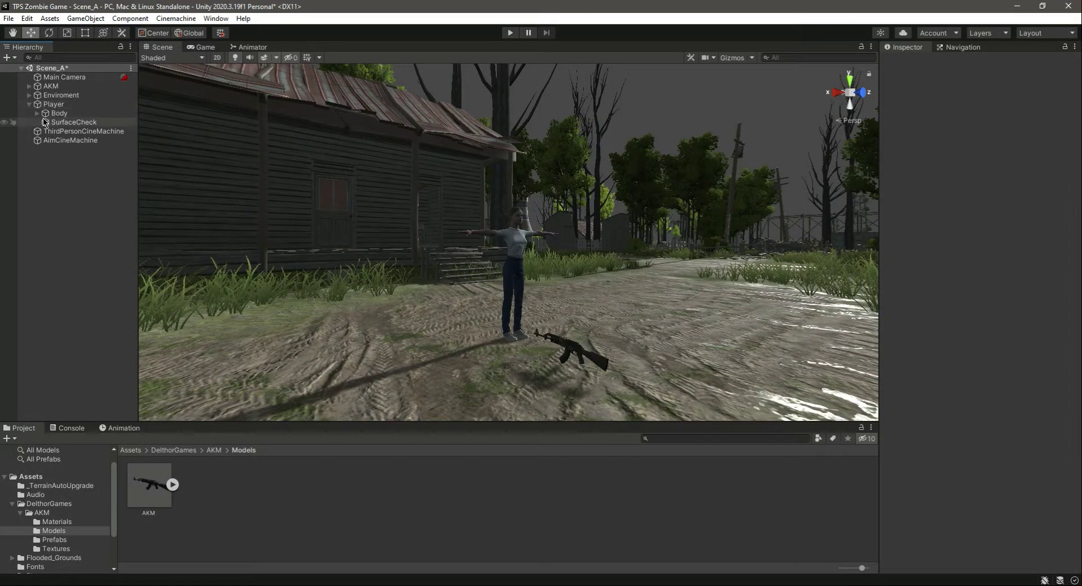
click(37, 113)
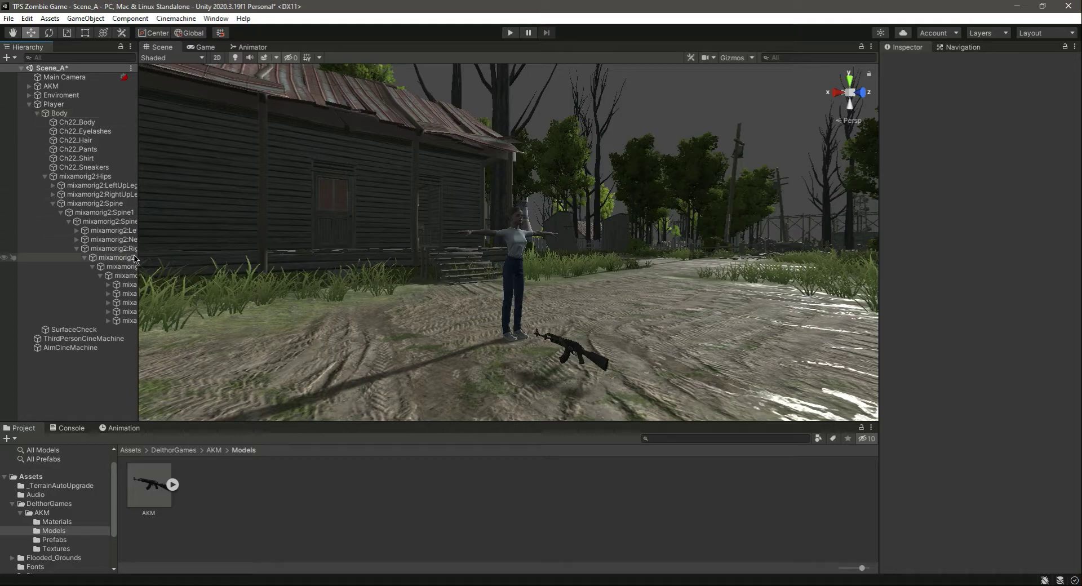
drag(139, 236, 288, 231)
- Collapse the Body's bone tree and reopen it from mixamorig2:Hips through Spine and Spine1 down to the right hand
click(61, 212)
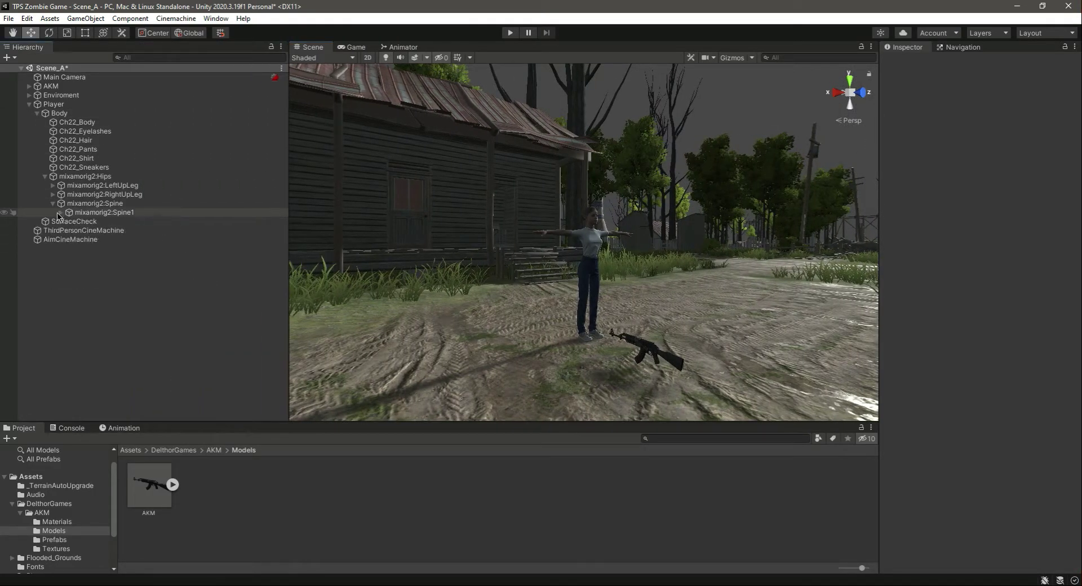
click(53, 203)
click(44, 178)
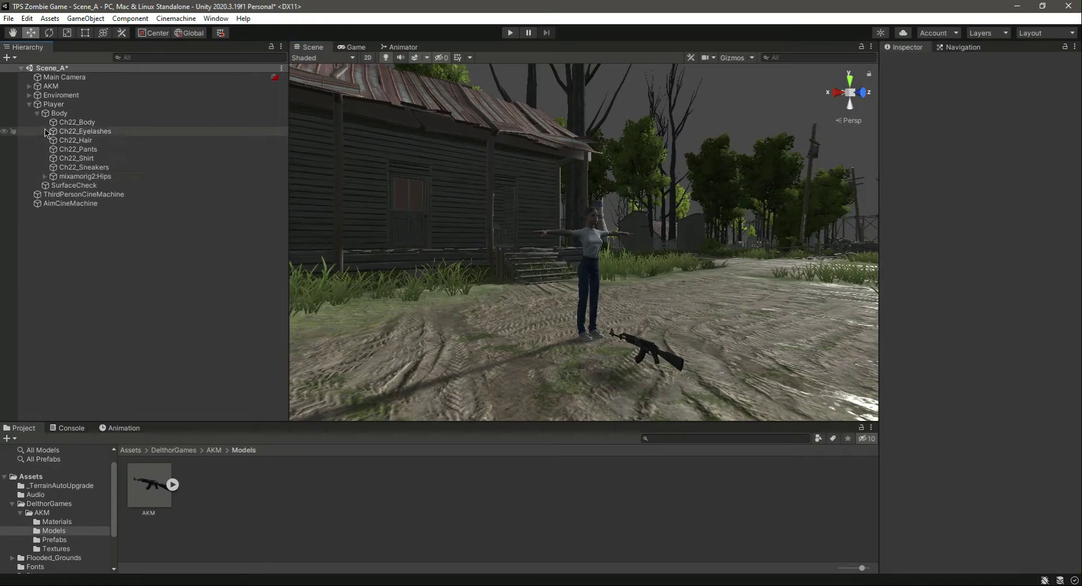
click(62, 113)
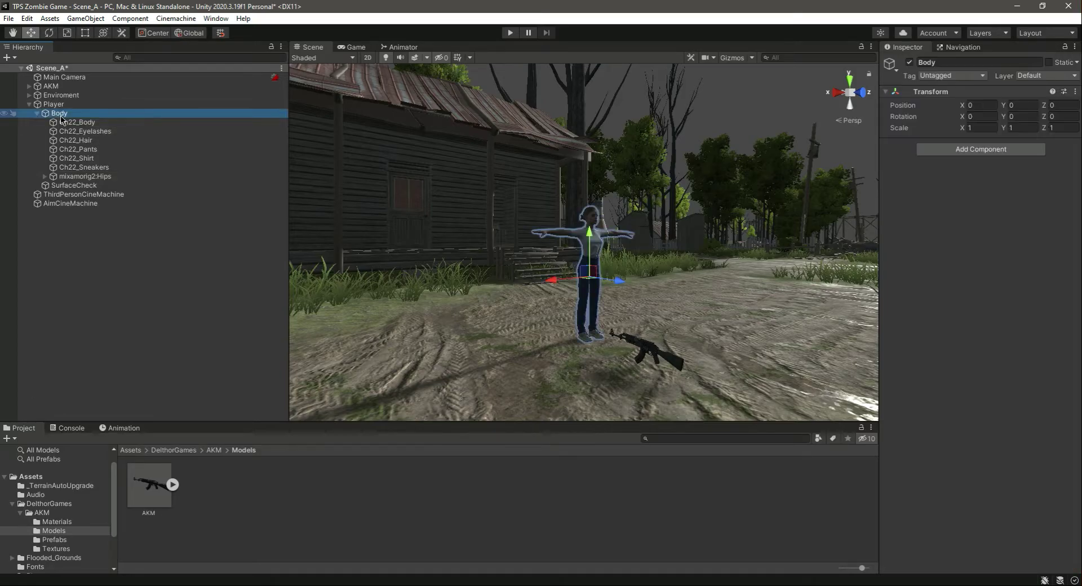
click(90, 178)
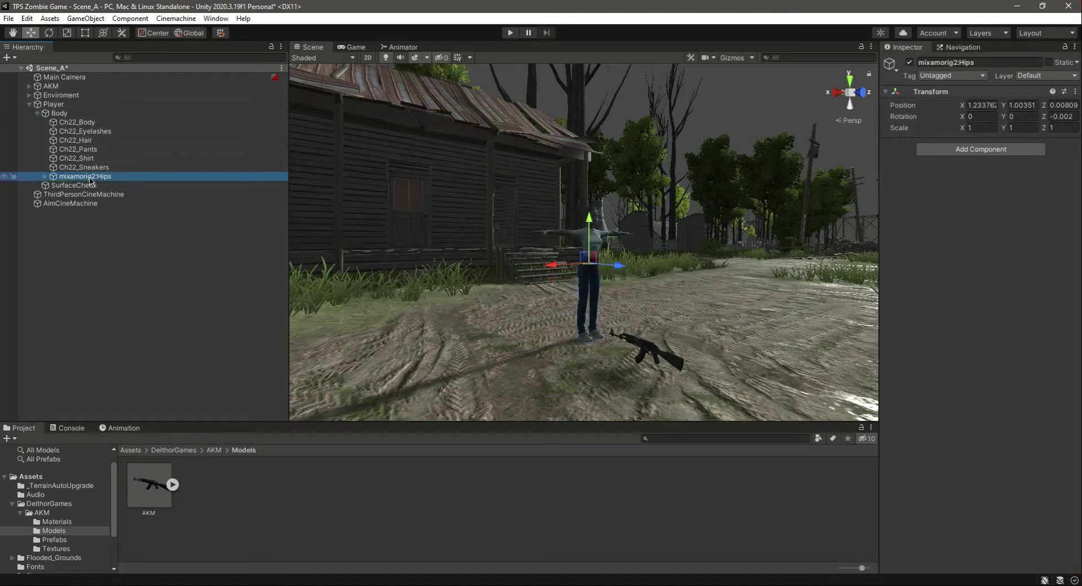
click(45, 176)
click(44, 205)
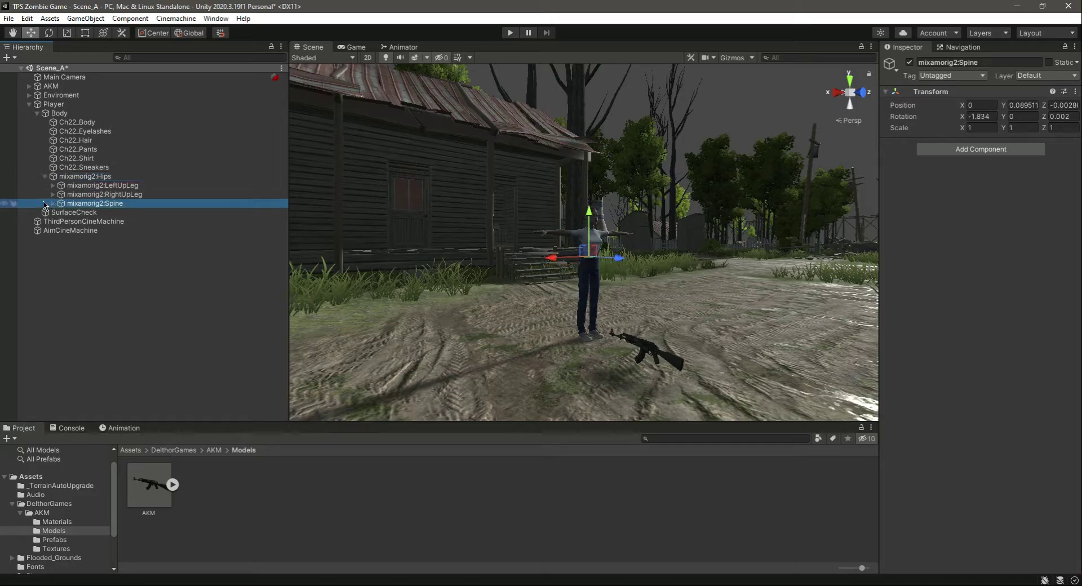
click(52, 204)
click(61, 212)
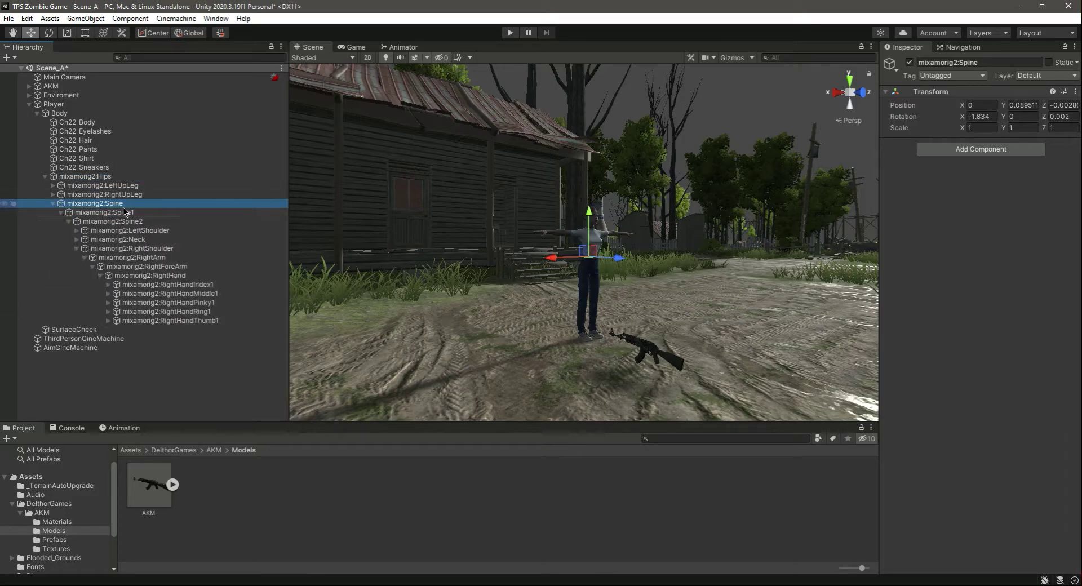
- Follow the bones from RightShoulder to RightHand and make the AKM a child of mixamorig2:RightHand
click(160, 249)
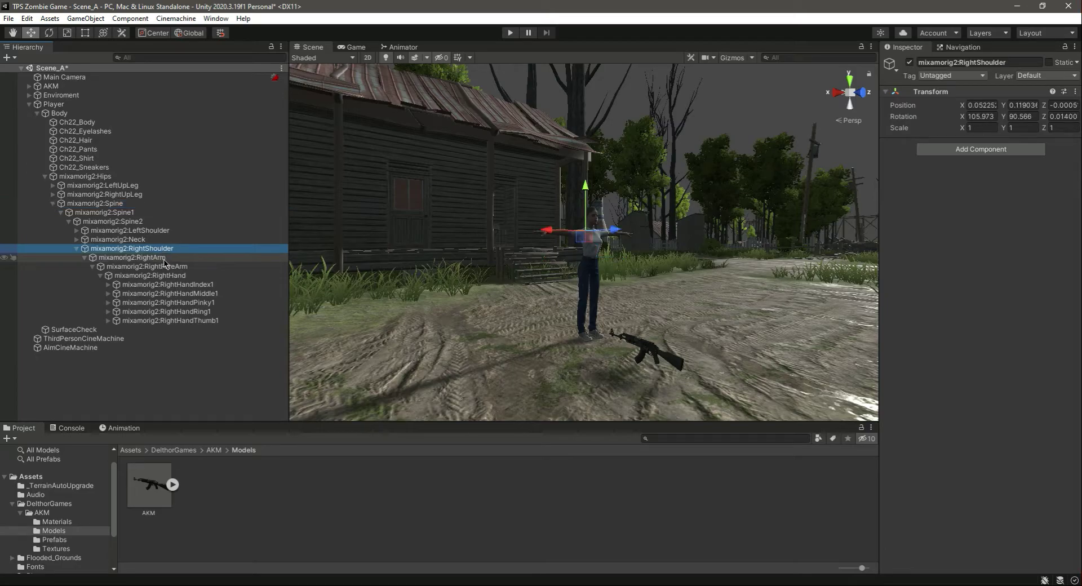
click(163, 259)
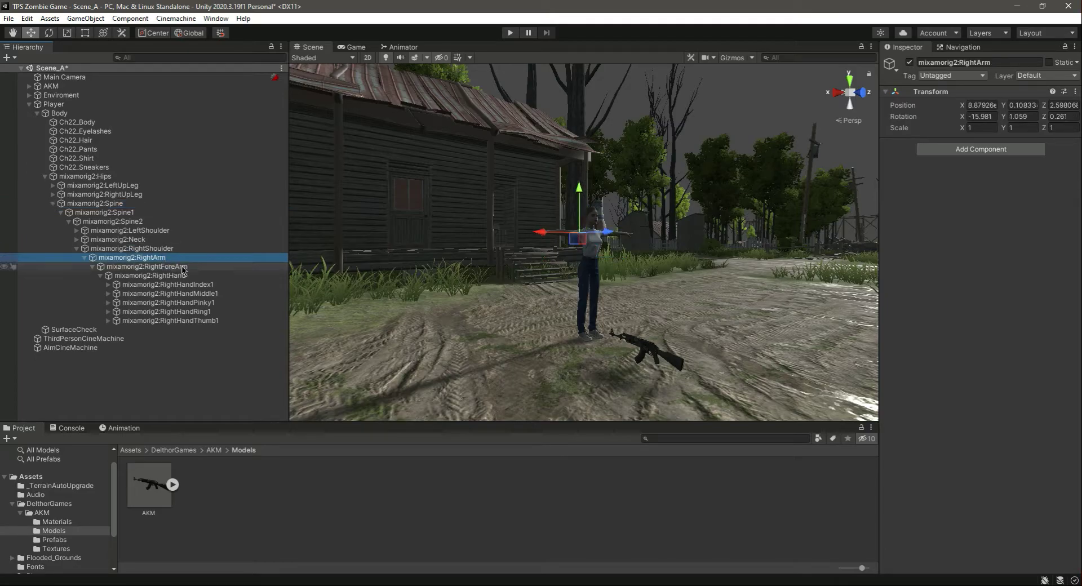
click(181, 267)
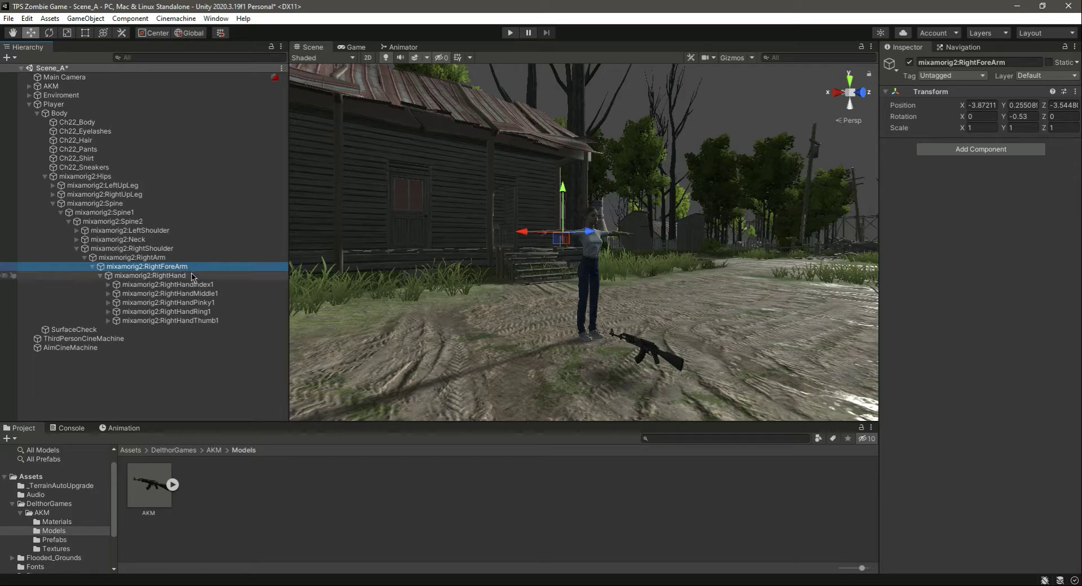
click(193, 276)
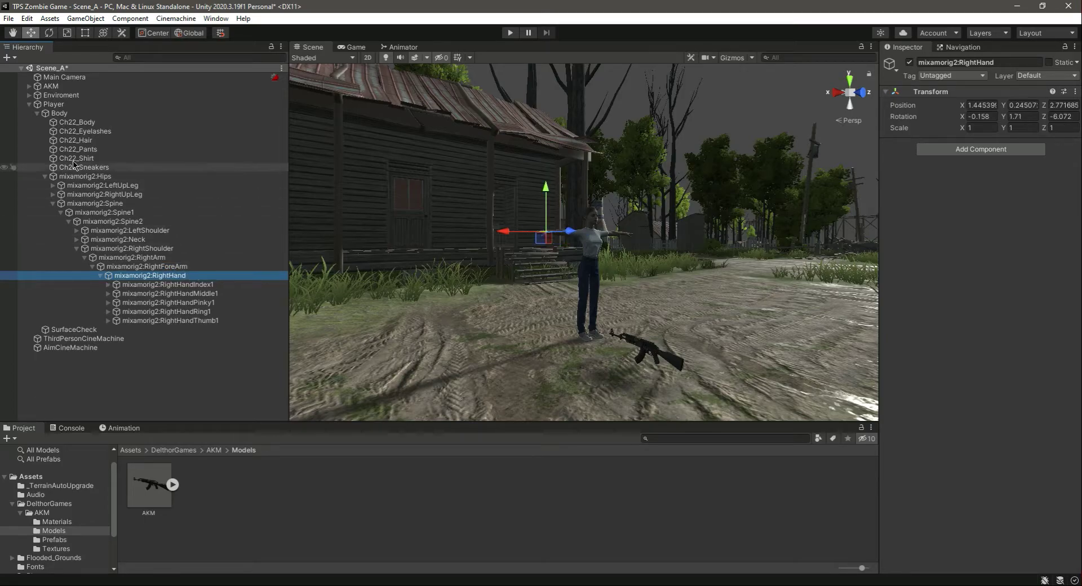
click(87, 88)
drag(88, 89, 171, 278)
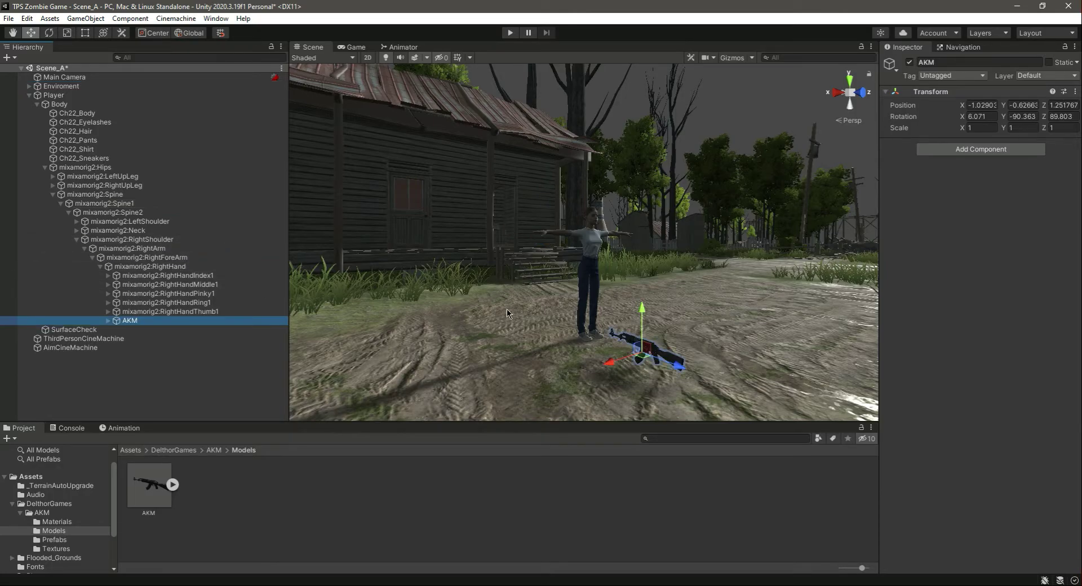
- Move the AKM up from the ground to the player's right arm, at about X 0.319, Y -0.48, Z 0.225
drag(644, 313, 635, 228)
drag(674, 258, 597, 252)
right_drag(589, 299, 625, 276)
scroll(645, 342, up, 10)
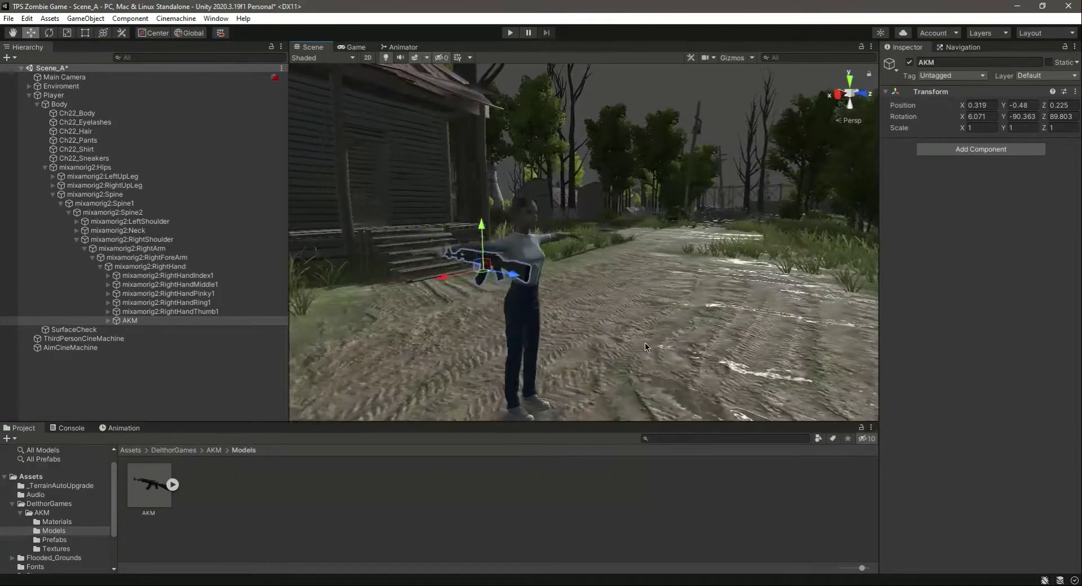
- Move the AKM onto the player's right hand, at about X 0.398, Y 0.034, Z 0.227
scroll(639, 338, up, 3)
right_drag(638, 338, 654, 369)
scroll(654, 369, down, 8)
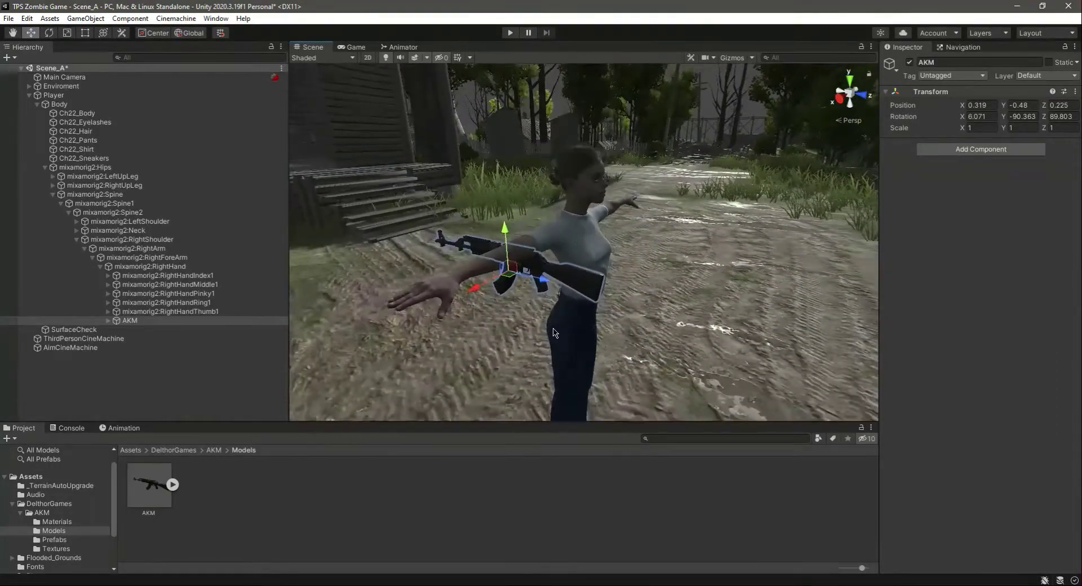
drag(472, 296, 360, 344)
drag(442, 334, 407, 326)
click(156, 384)
click(134, 321)
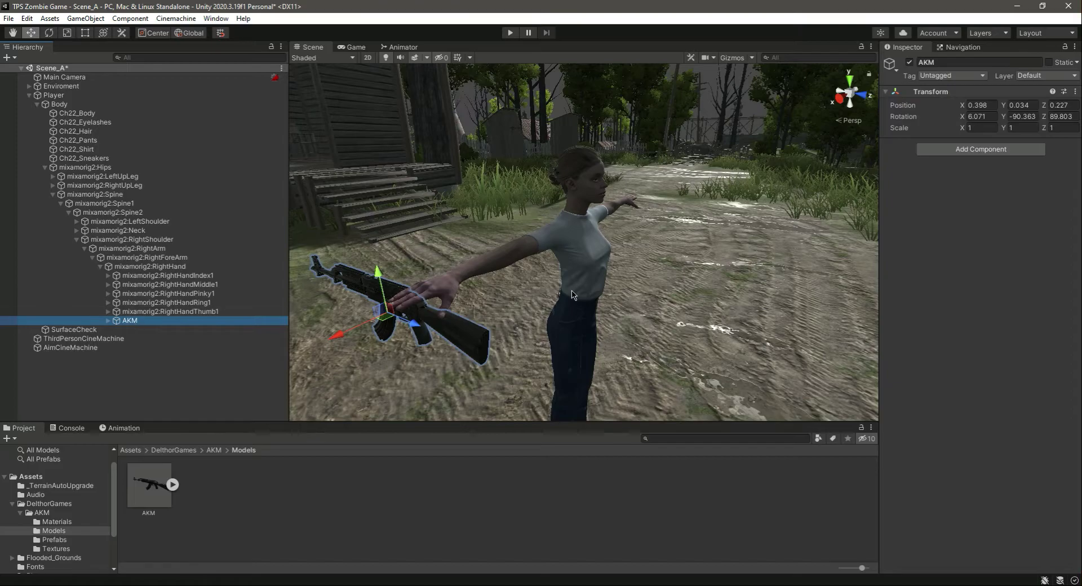
- Set the AKM's local position to X -0.024 and Y 0.41
click(995, 106)
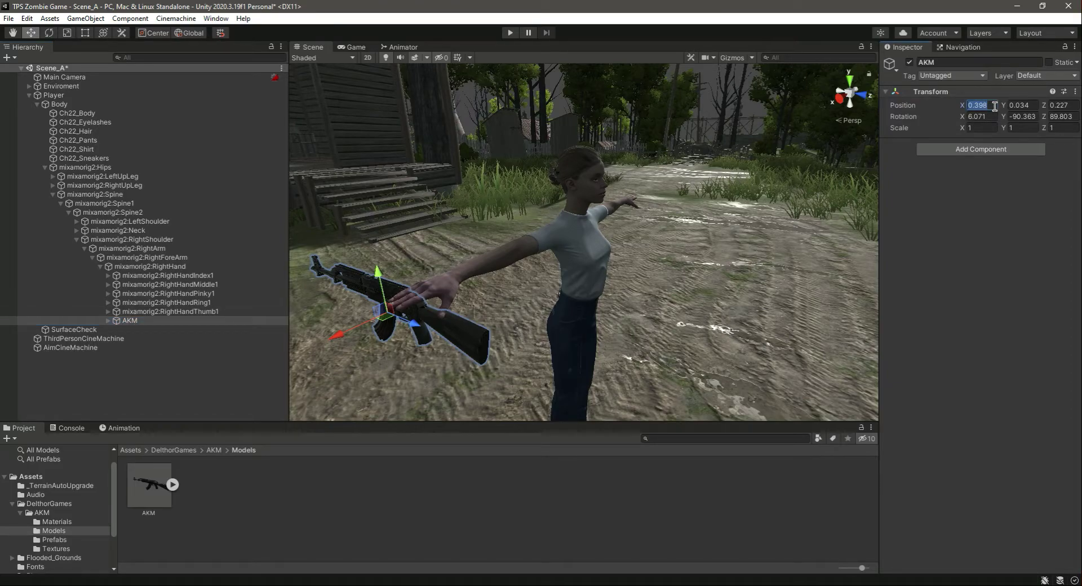
text(-)
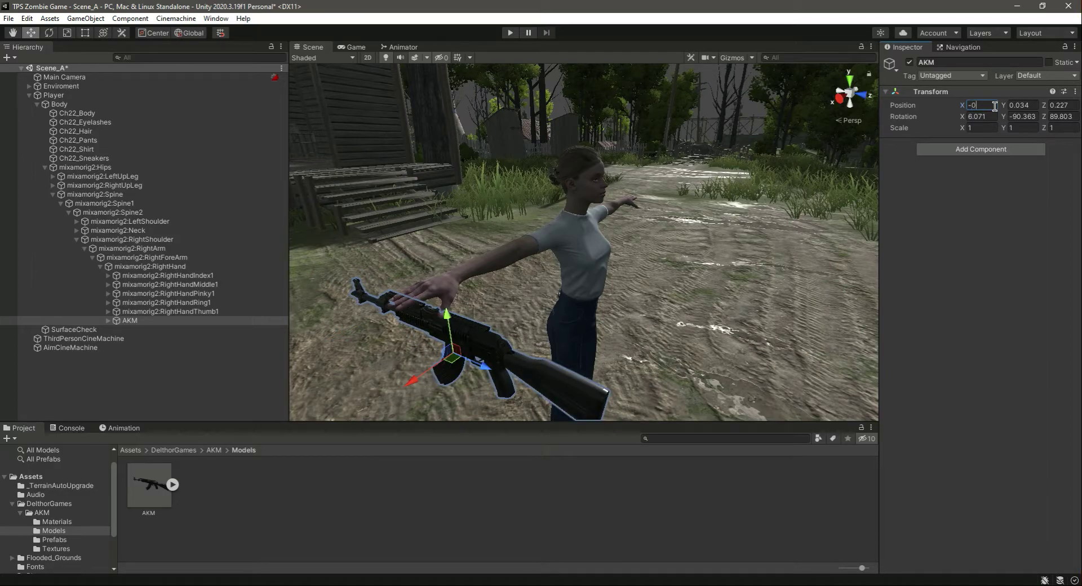
text(0-24)
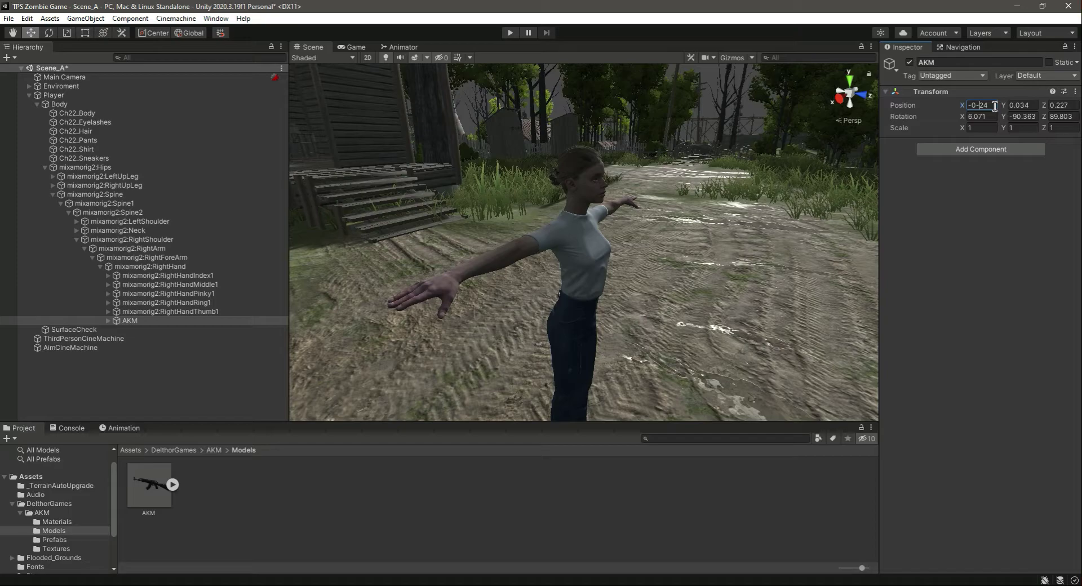
key(BackSpace)
text(.0)
key(Tab)
text(0)
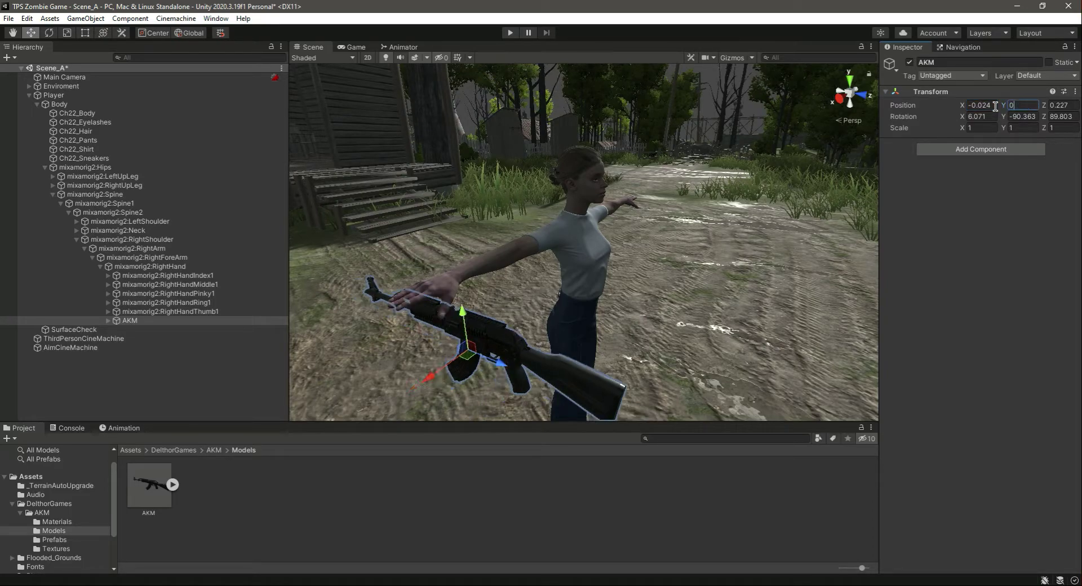
text(.41)
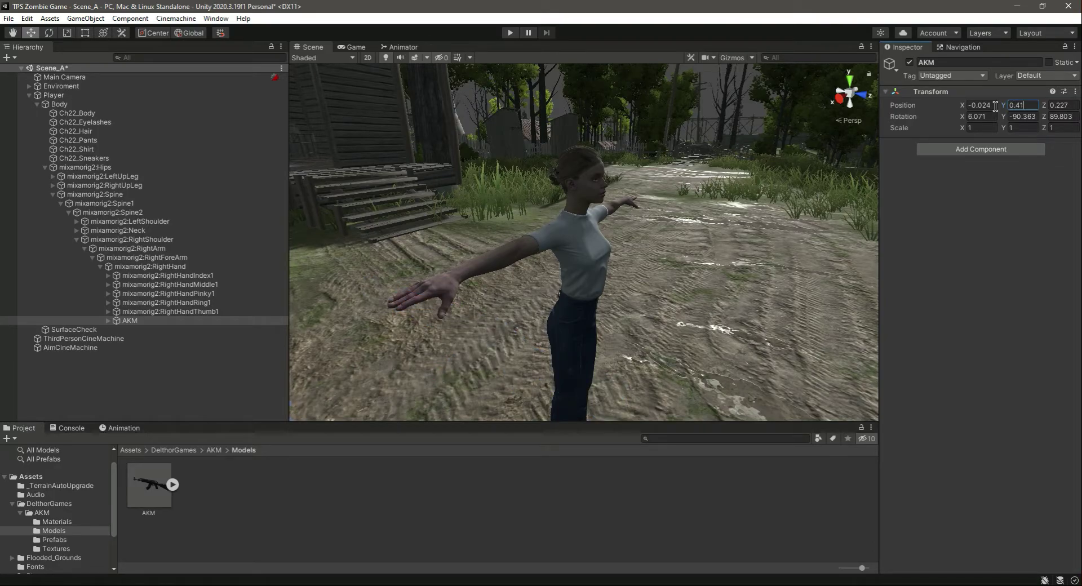
- Set the AKM's local Z position to 0.048, keeping it selected under the right hand
scroll(709, 295, down, 5)
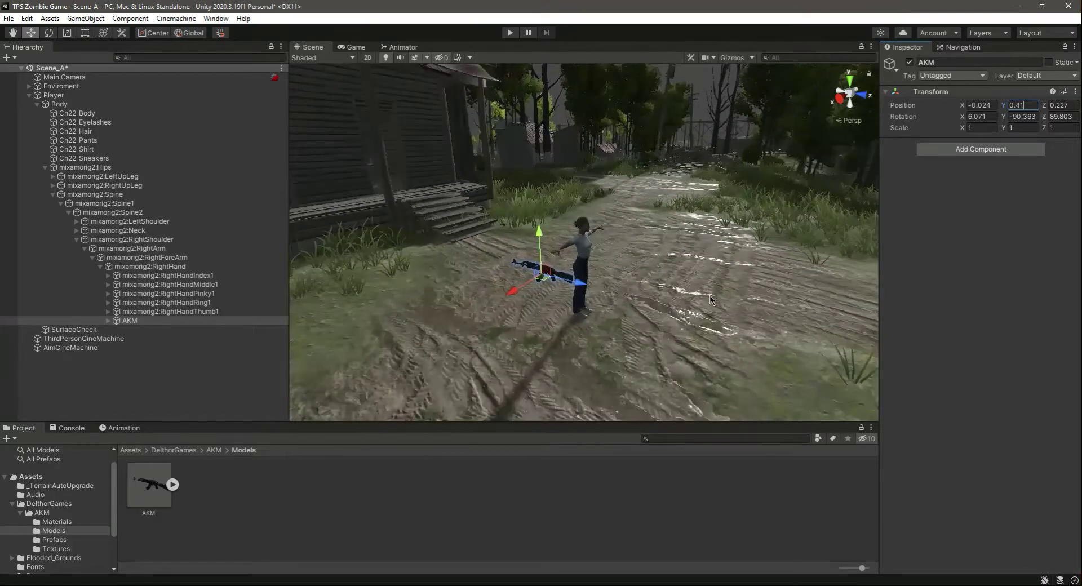
click(1064, 105)
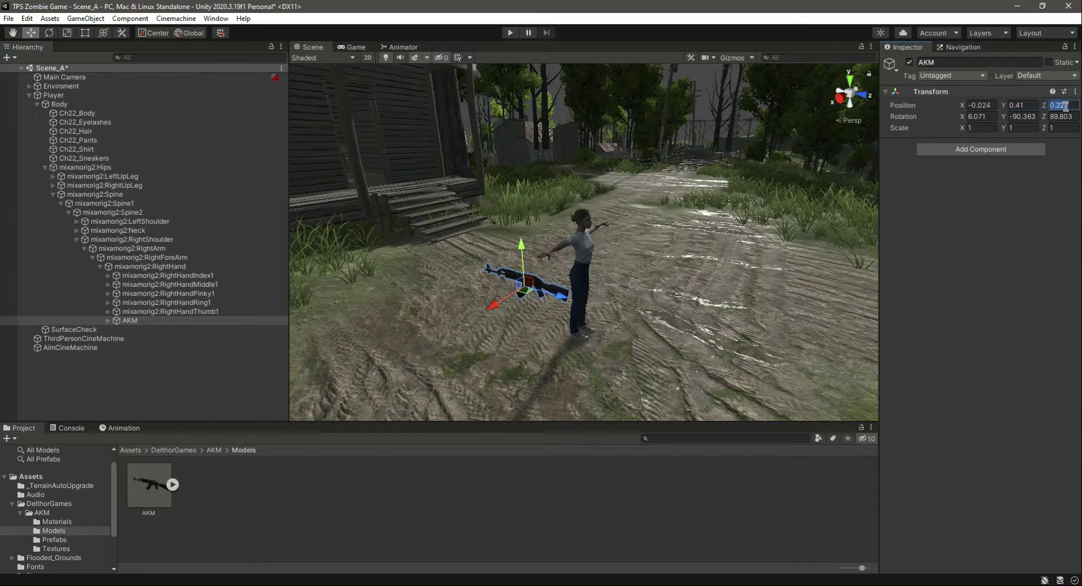
text(0)
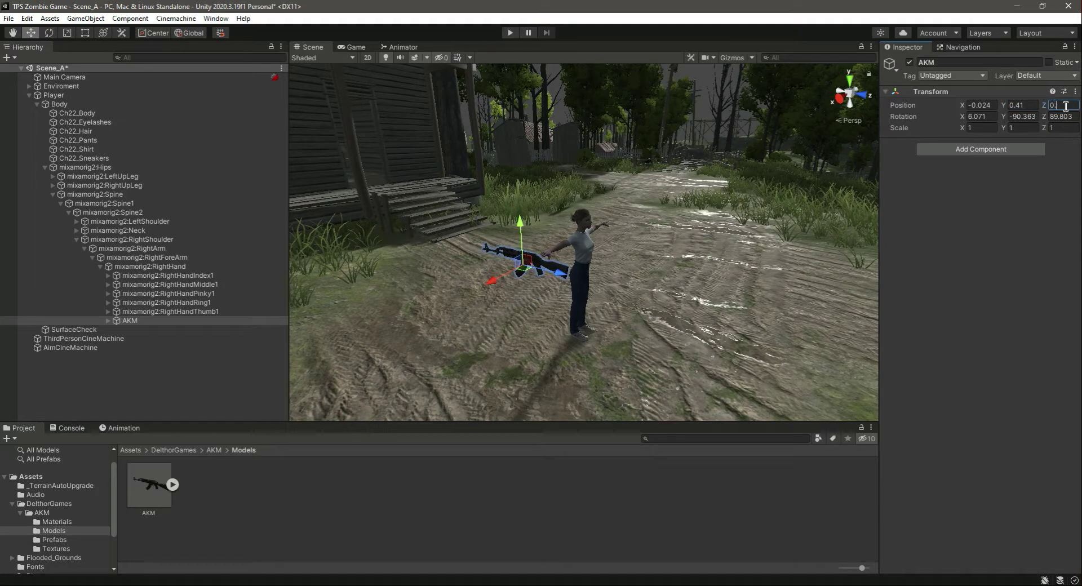
text(.048)
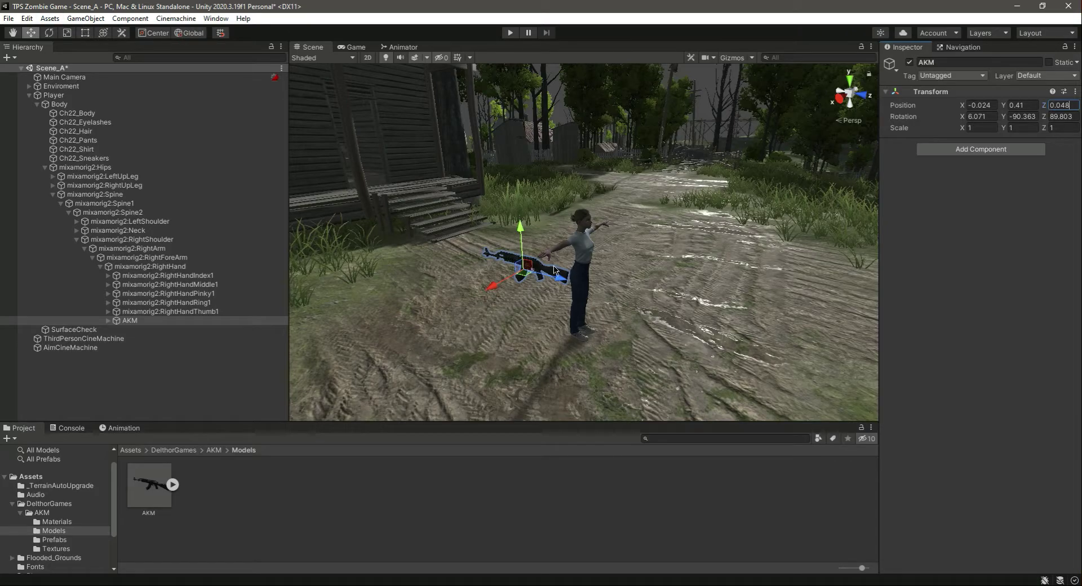
right_drag(646, 328, 443, 325)
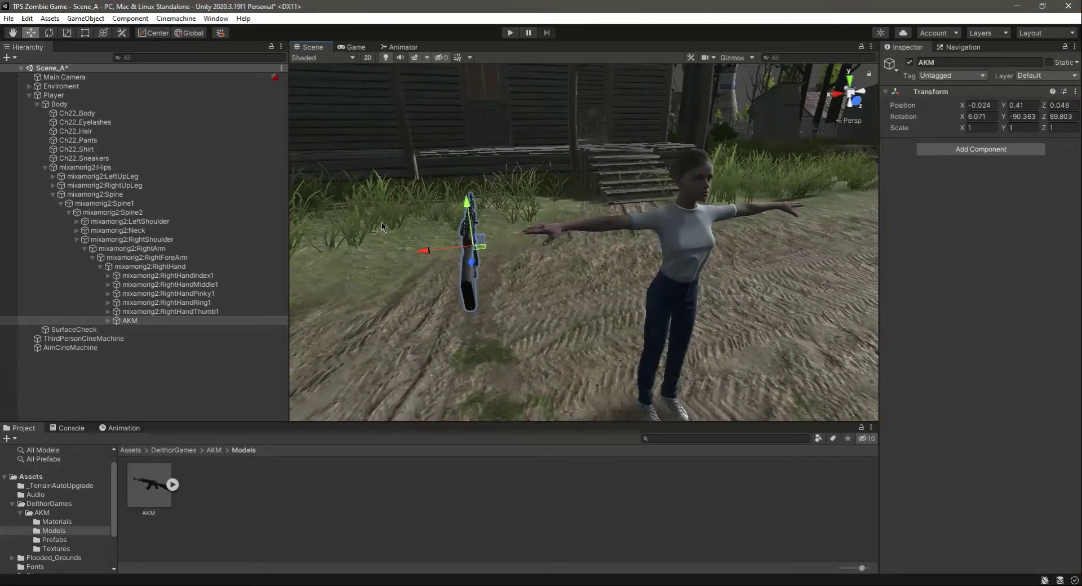
click(49, 33)
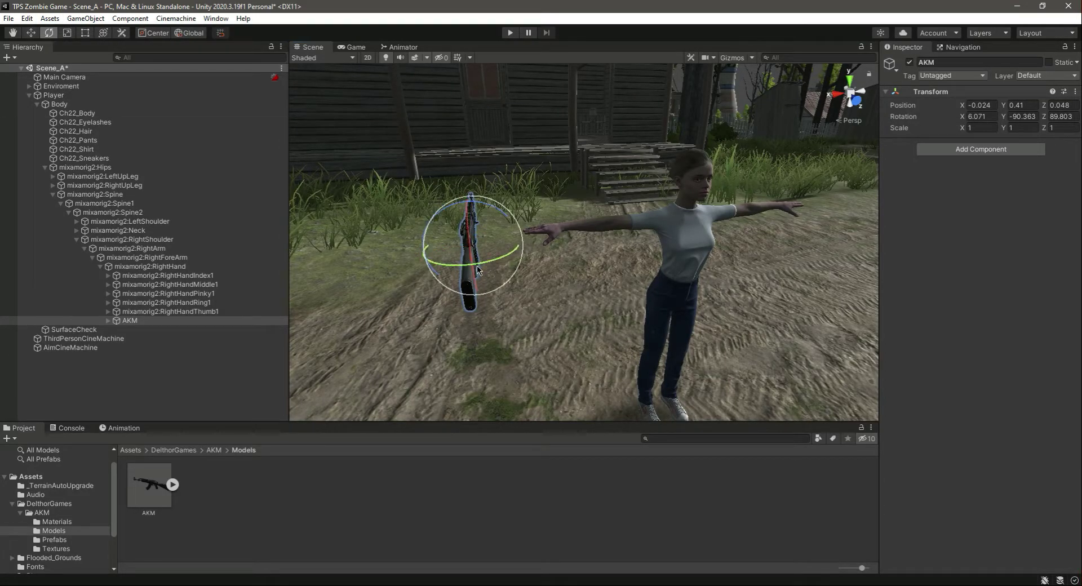
drag(477, 268, 451, 255)
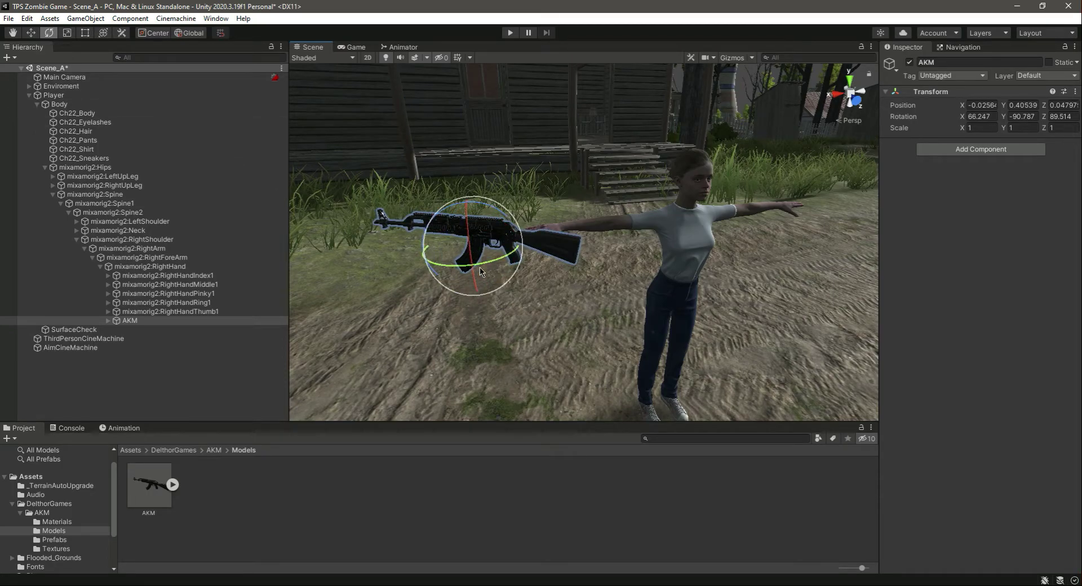
drag(508, 255, 503, 258)
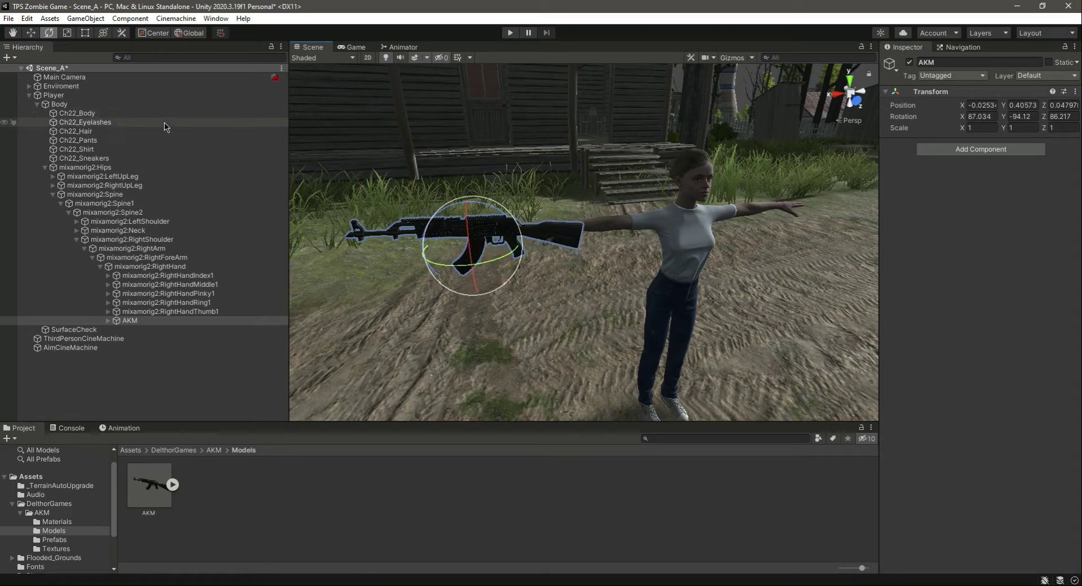
key(ctrl+z)
key(ctrl+z)
key(ctrl+z)
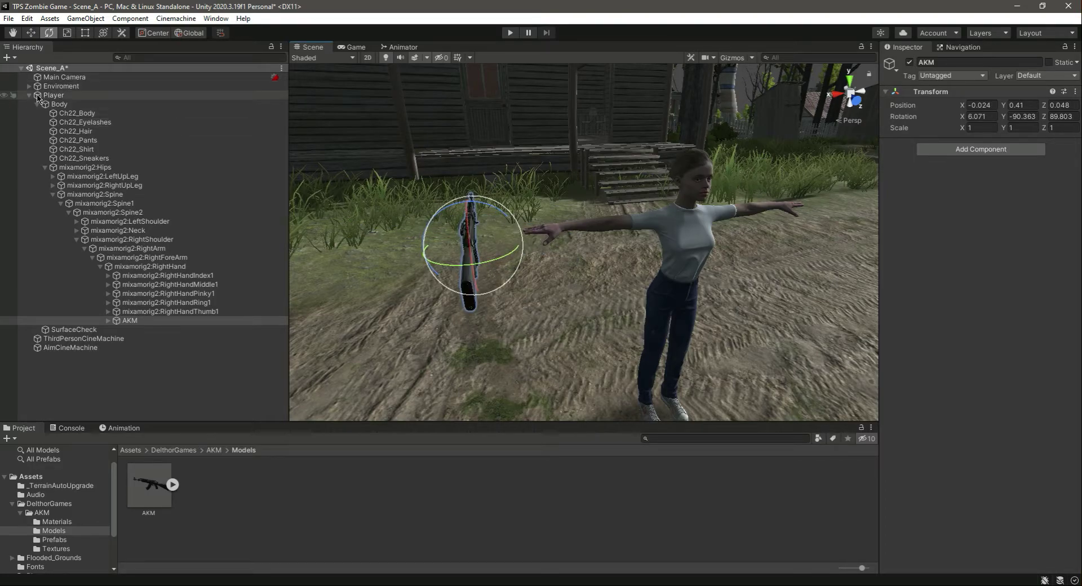
key(ctrl+z)
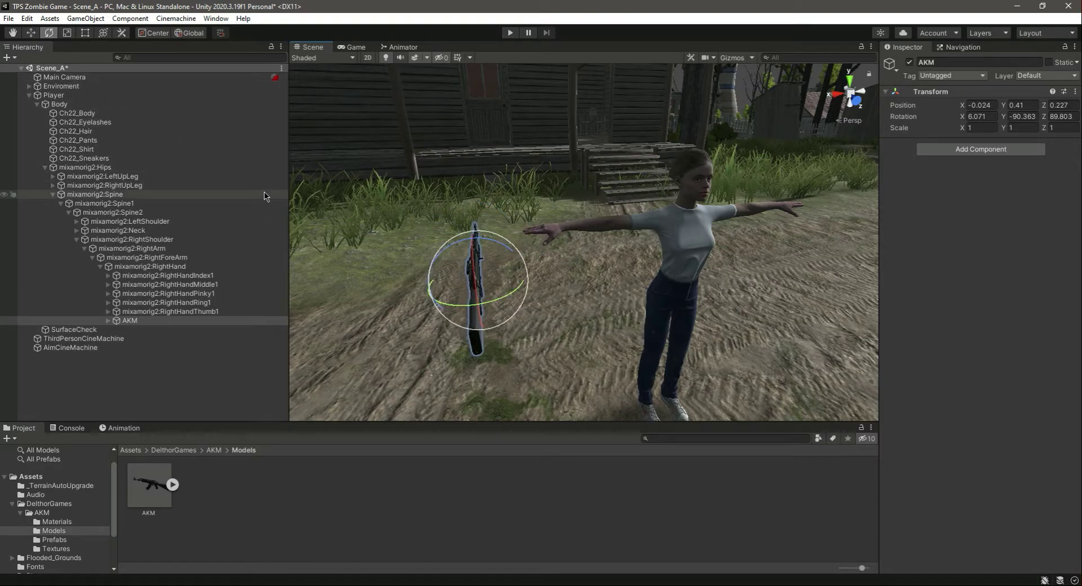
key(ctrl+y)
- Set the AKM's rotation to X -90.101, Y -180 and Z 270
click(981, 118)
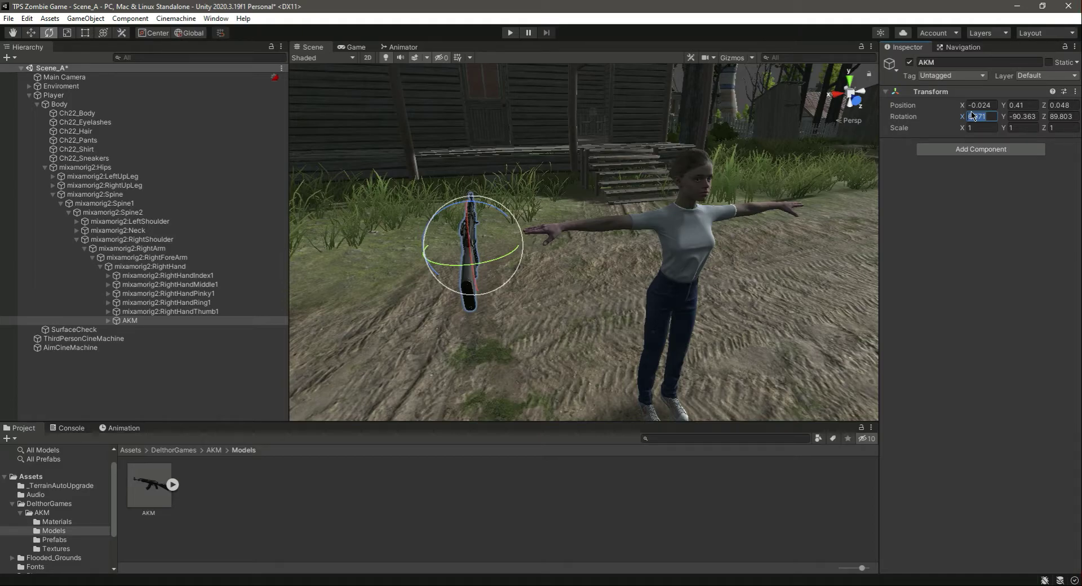
text(-90)
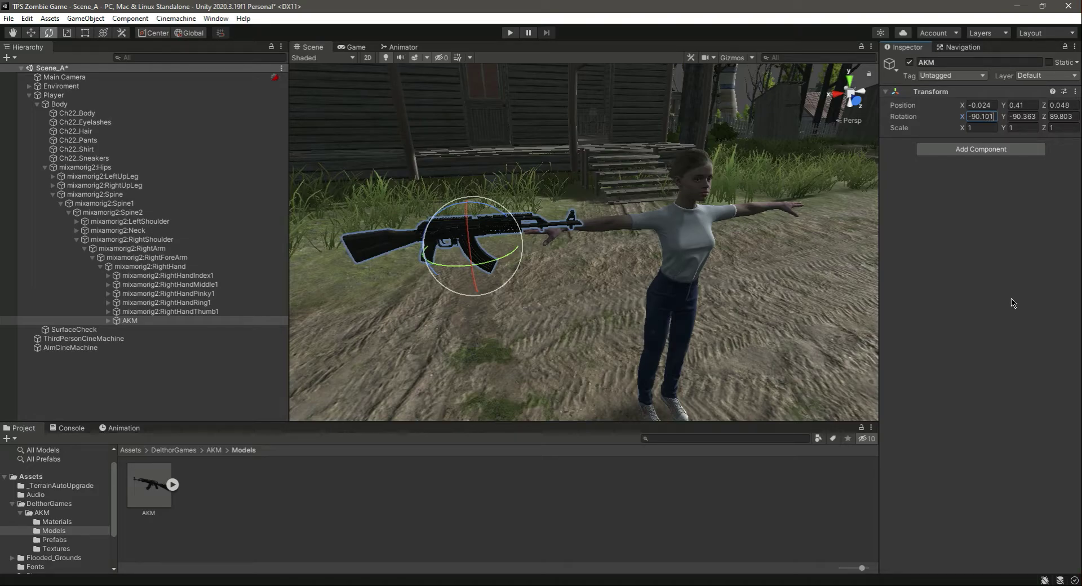
key(Tab)
text(-180)
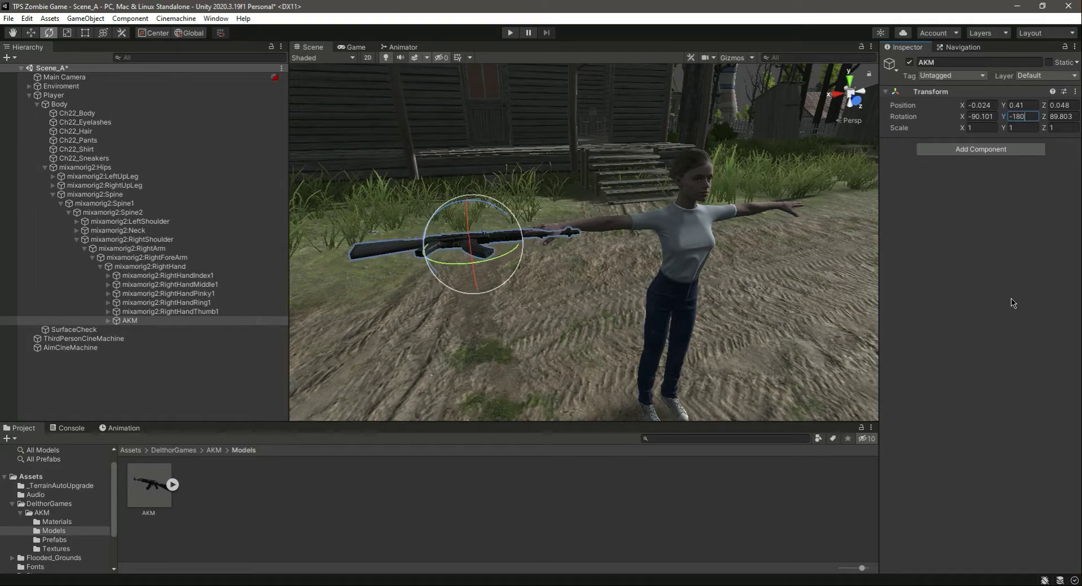
key(Tab)
text(270)
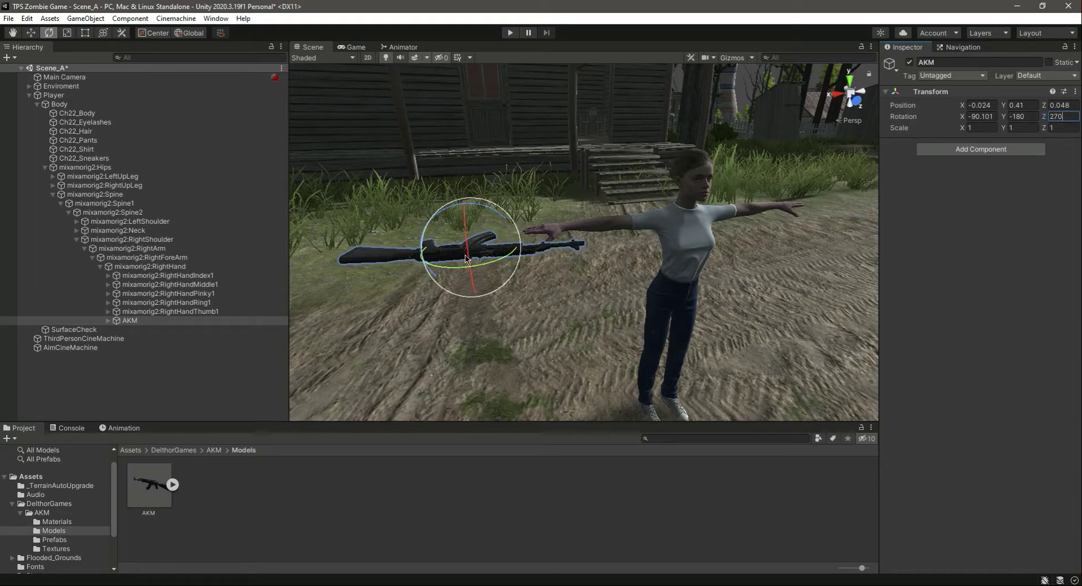
- Rotate the AKM freehand so its stock points toward the player's arm, at about X -257.81, Y -85.277, Z 365.438
right_drag(449, 304, 530, 324)
alt+drag(529, 324, 541, 301)
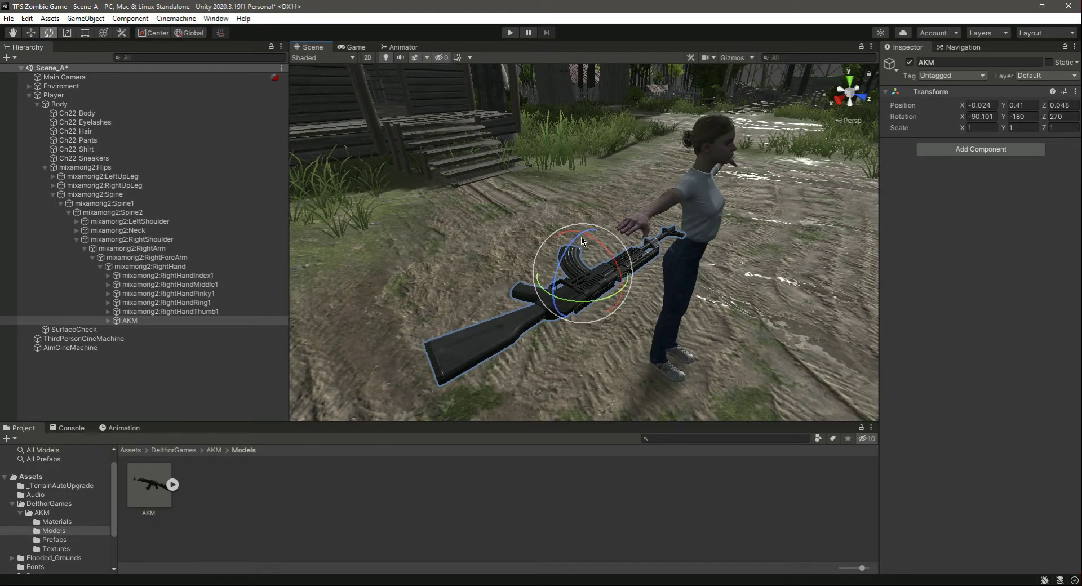
drag(571, 246, 568, 435)
alt+drag(612, 271, 490, 254)
- Move the AKM closer to the player's right hand, to about X -0.011, Y 0.283, Z 0.074
click(31, 32)
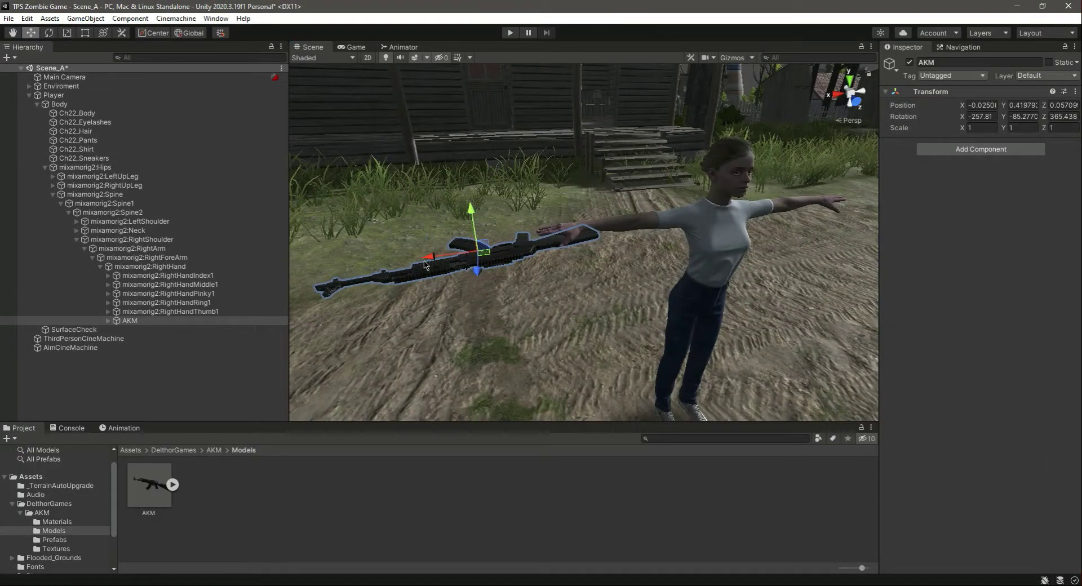
drag(427, 265, 466, 258)
alt+drag(598, 281, 745, 333)
right_drag(745, 337, 429, 355)
click(372, 370)
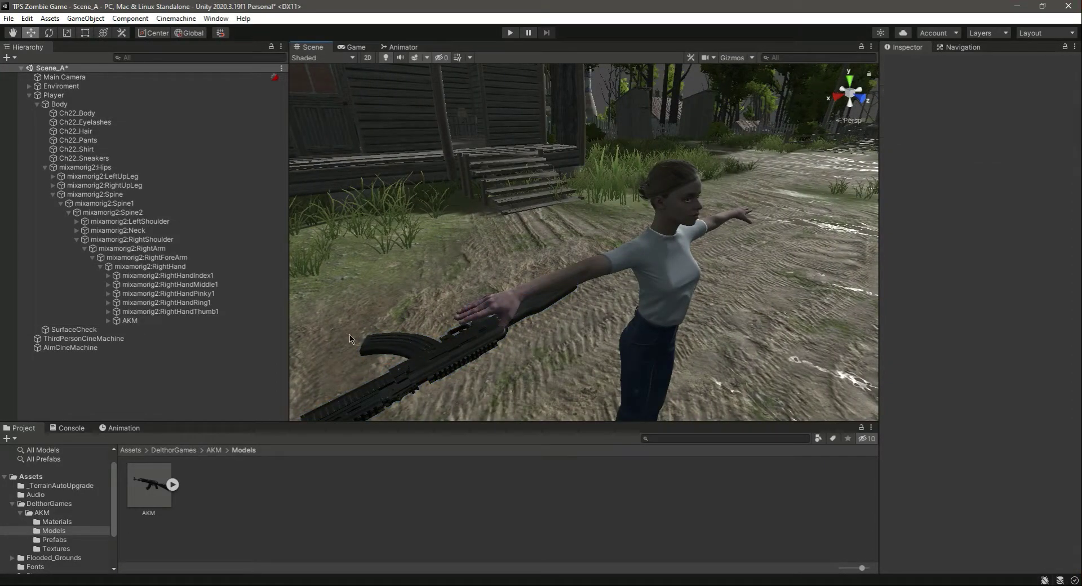
click(127, 321)
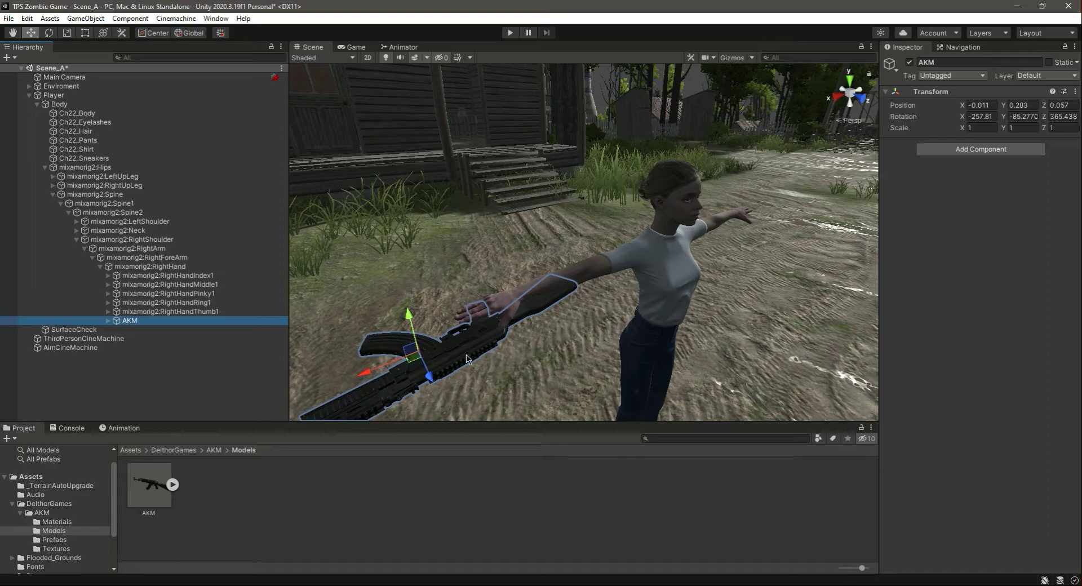
drag(409, 316, 413, 322)
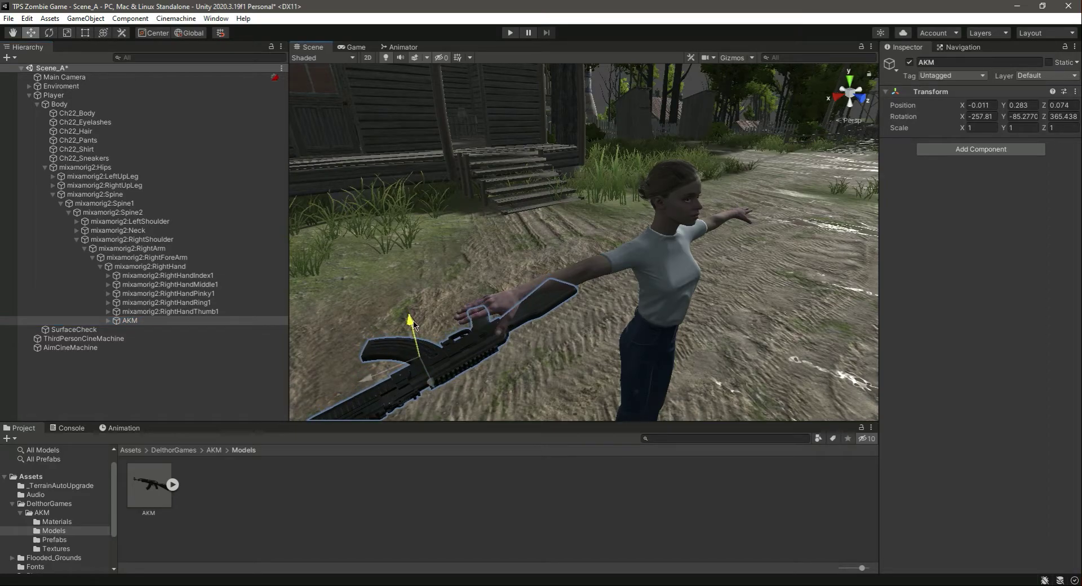
click(105, 401)
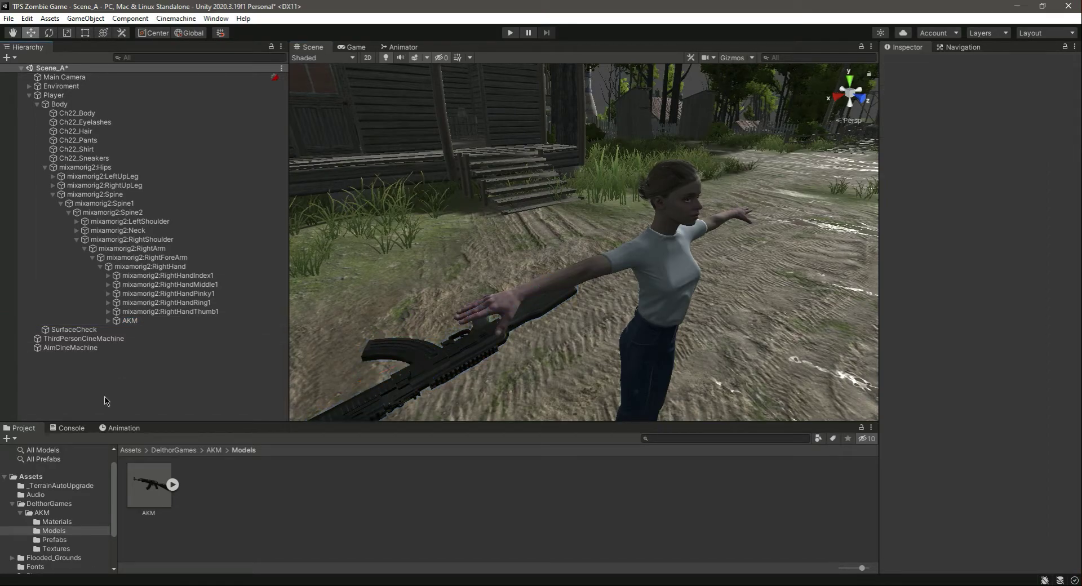
- Save the scene and widen the scene view by narrowing the object hierarchy
right_drag(580, 380, 657, 337)
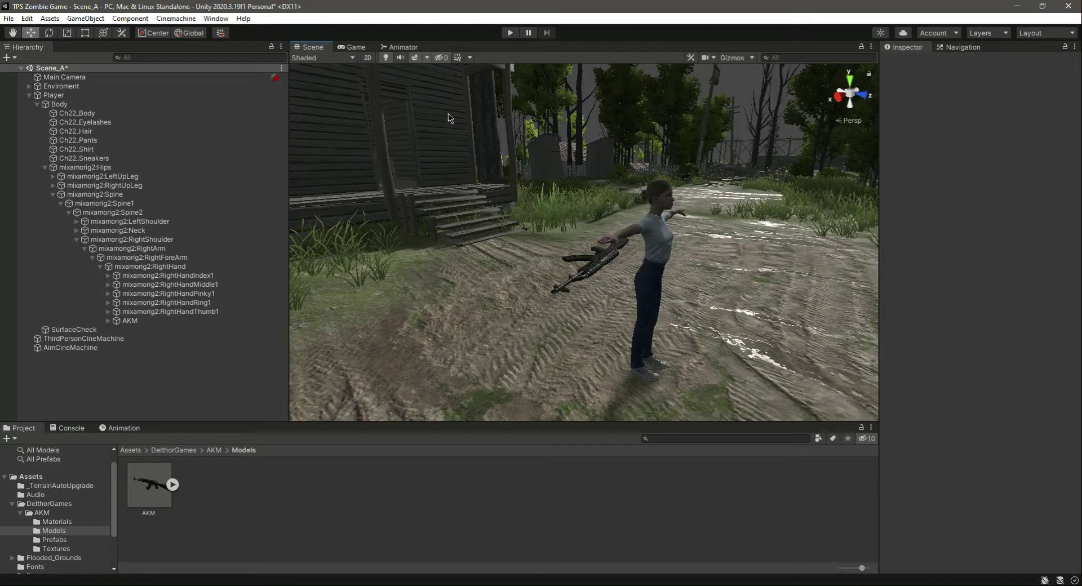
key(ctrl+s)
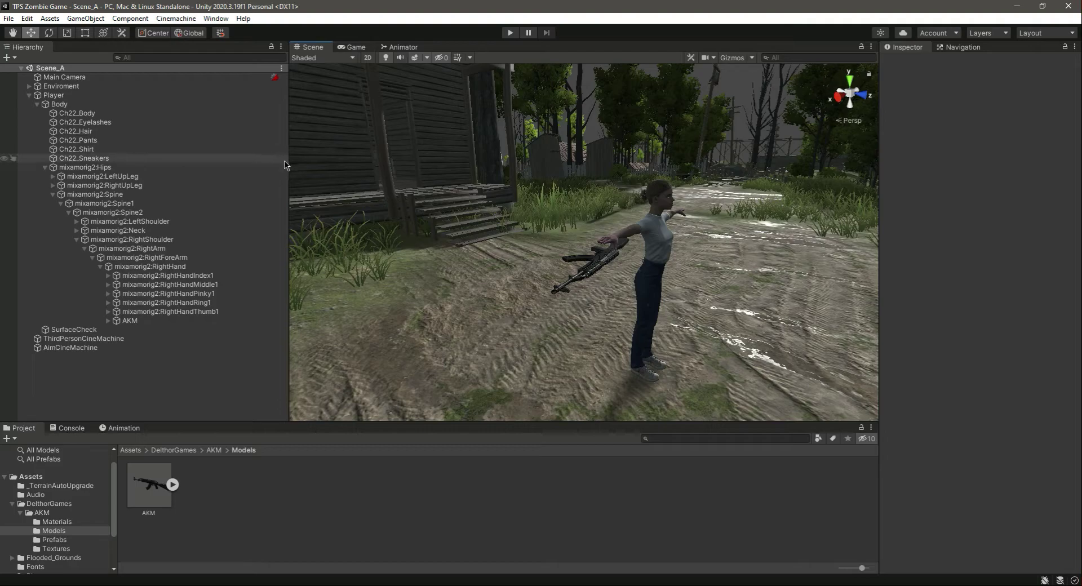
drag(286, 167, 166, 166)
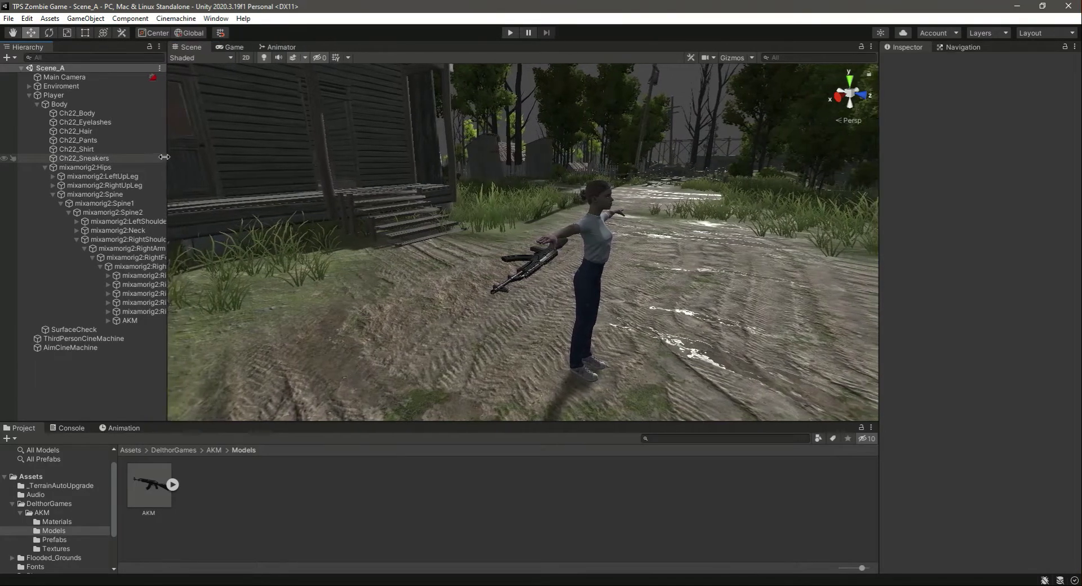
- Run the game and use the IdleAim animator parameter to put the player in the rifle aiming pose
click(510, 34)
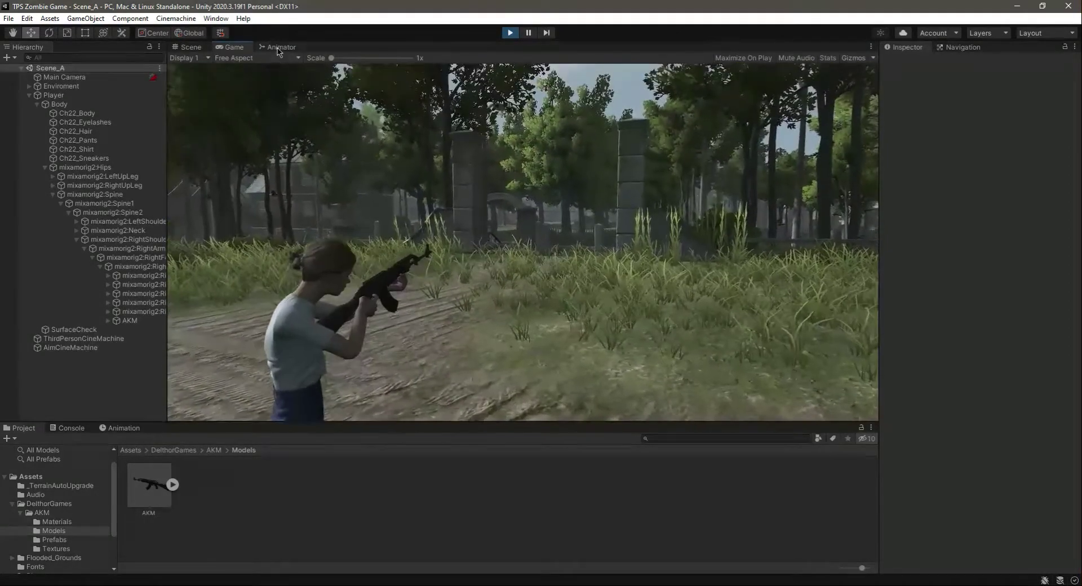
click(279, 47)
click(222, 163)
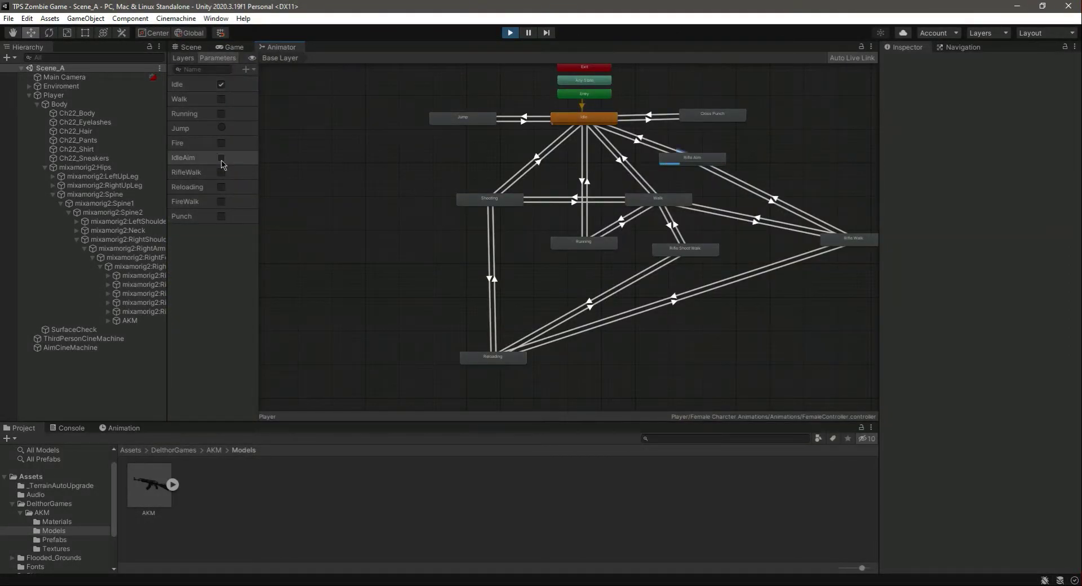
click(222, 159)
click(230, 47)
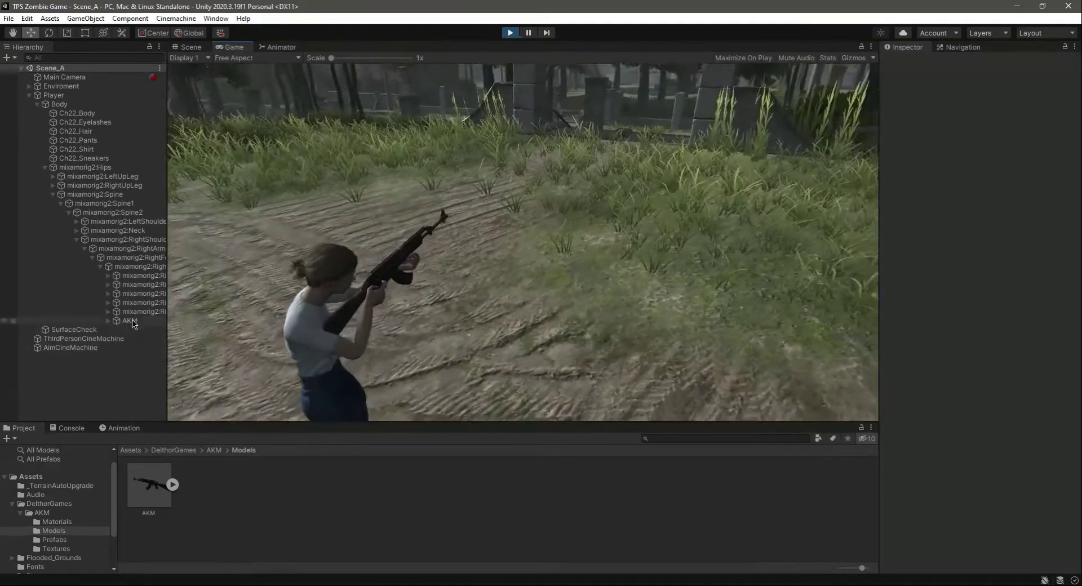
- Rotate the AKM in the running scene to match the aiming pose, at about X -270.327, Y -62.139, Z 388.91
click(130, 321)
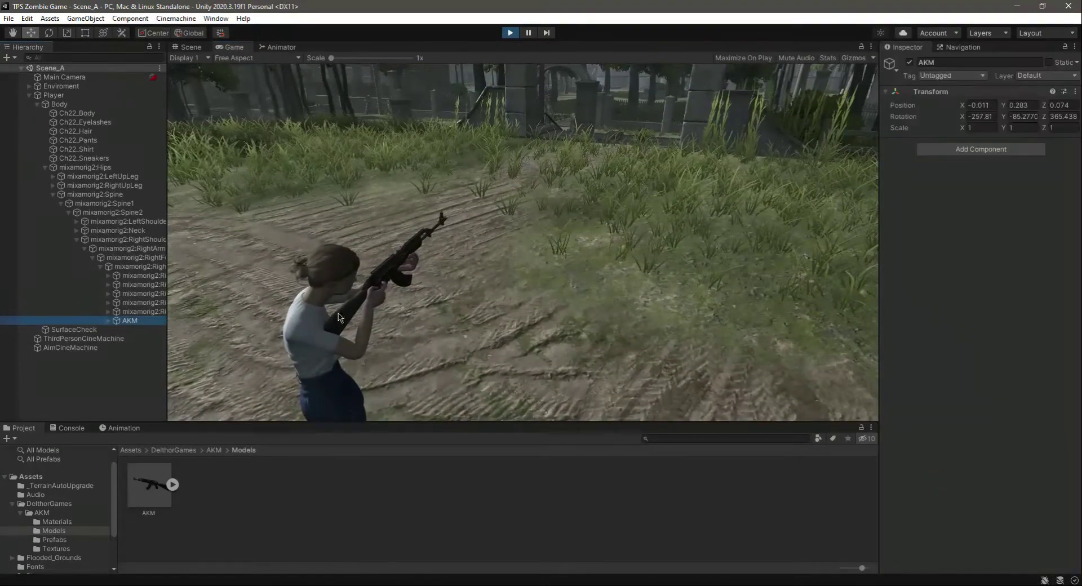
click(184, 47)
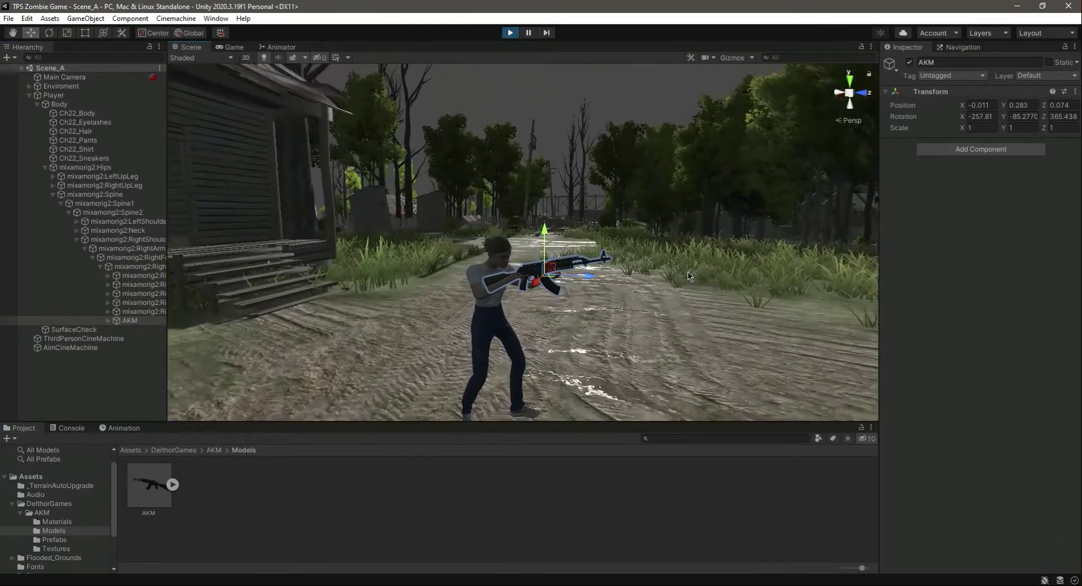
scroll(690, 276, up, 3)
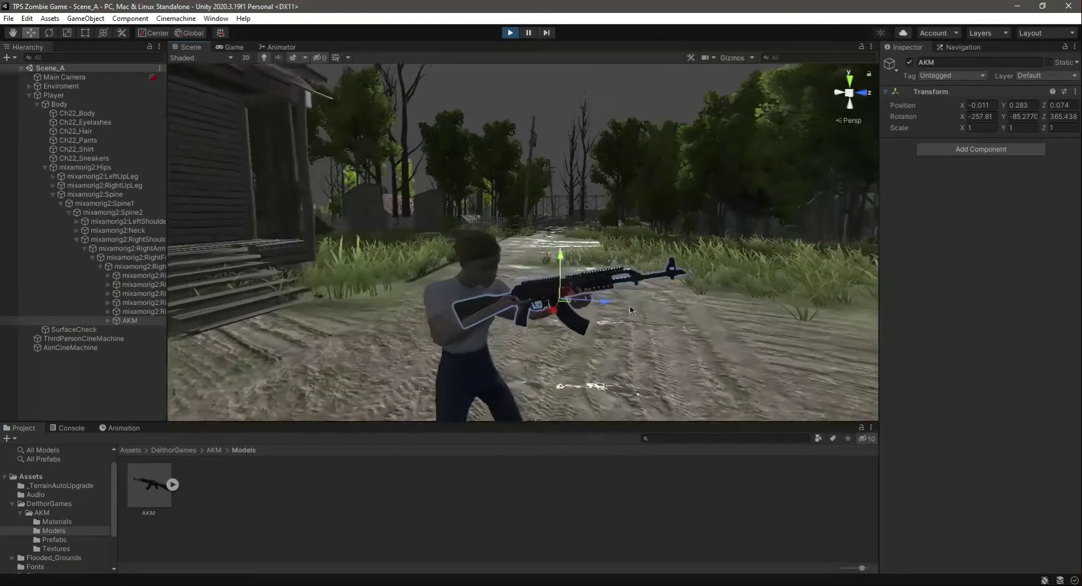
click(49, 34)
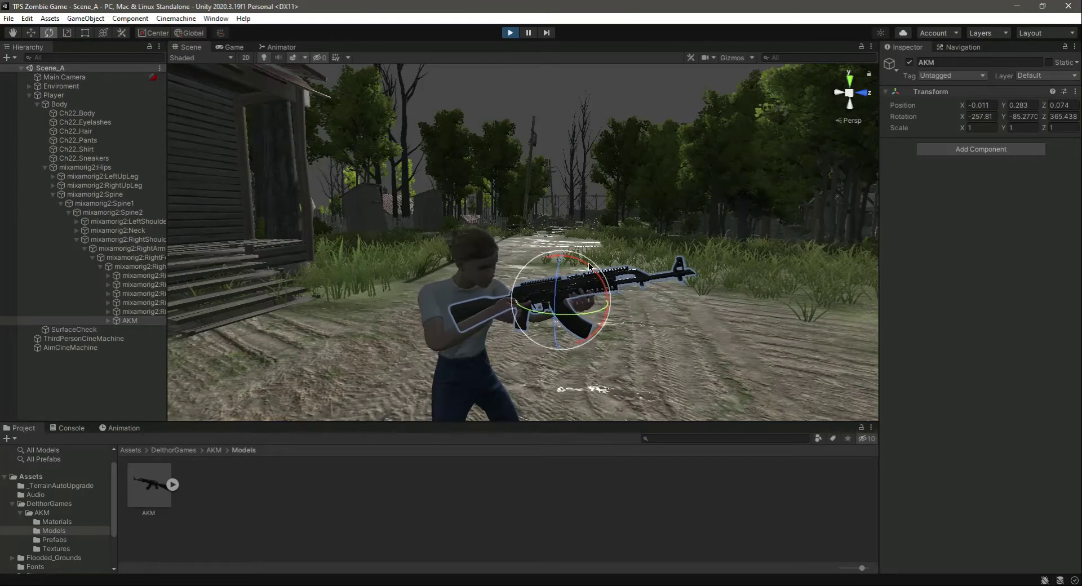
drag(589, 267, 604, 275)
- Shift the AKM into the aiming player's hands, at about X -0.01, Y 0.259, Z 0.057
right_drag(631, 347, 532, 351)
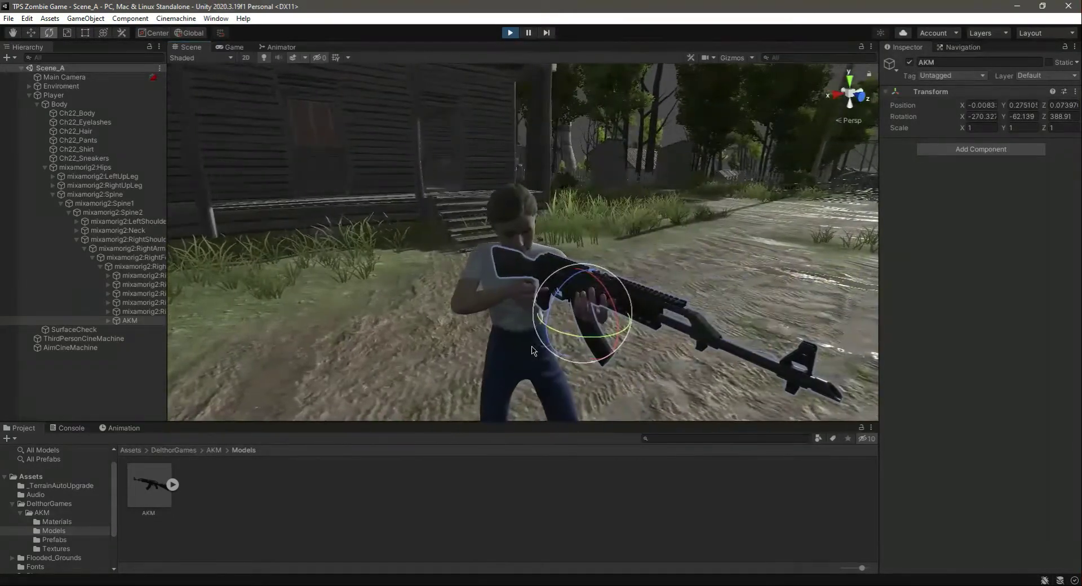
alt+drag(533, 351, 462, 347)
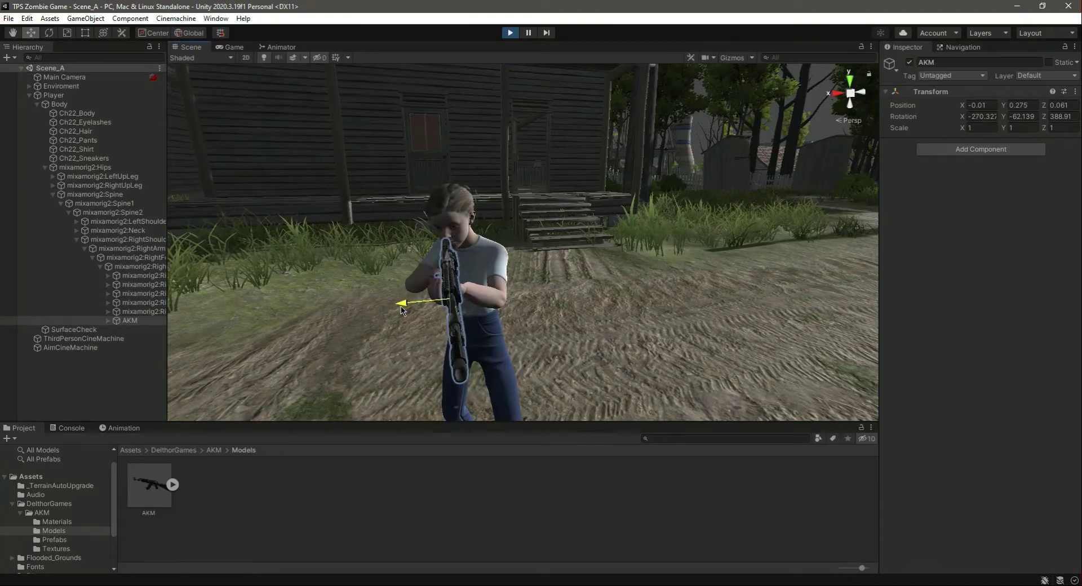
alt+drag(415, 317, 607, 338)
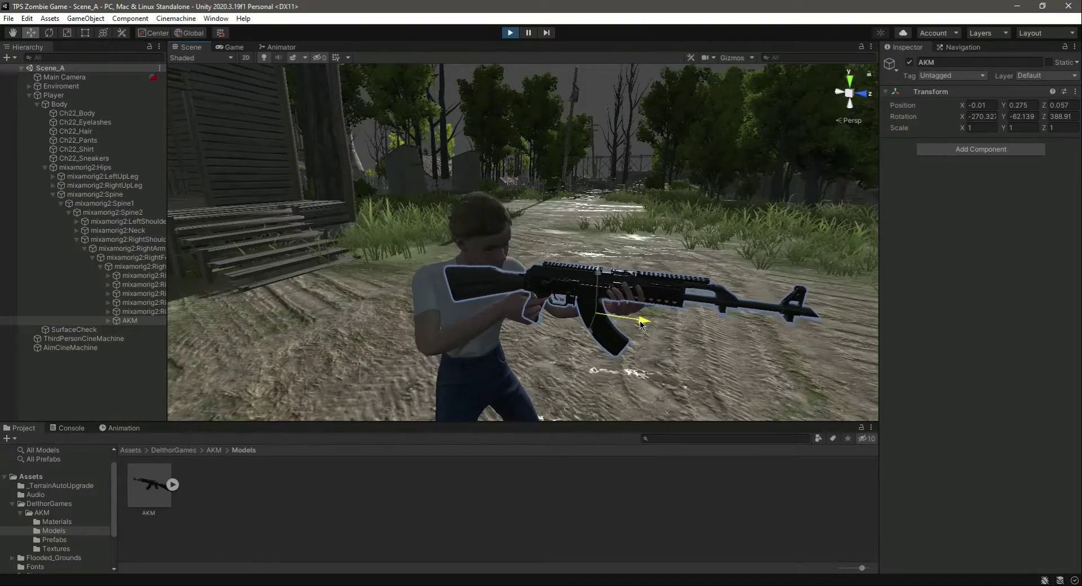
click(111, 391)
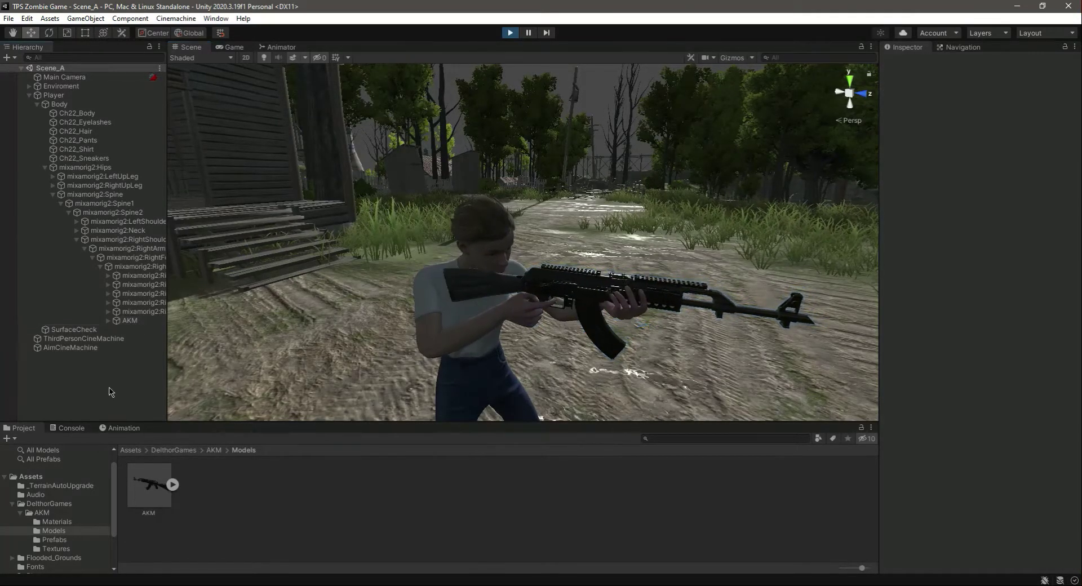
- Frame the AKM in the running scene and nudge it in the aiming player's hands to about Z 0.052
alt+drag(507, 354, 552, 356)
double_click(138, 321)
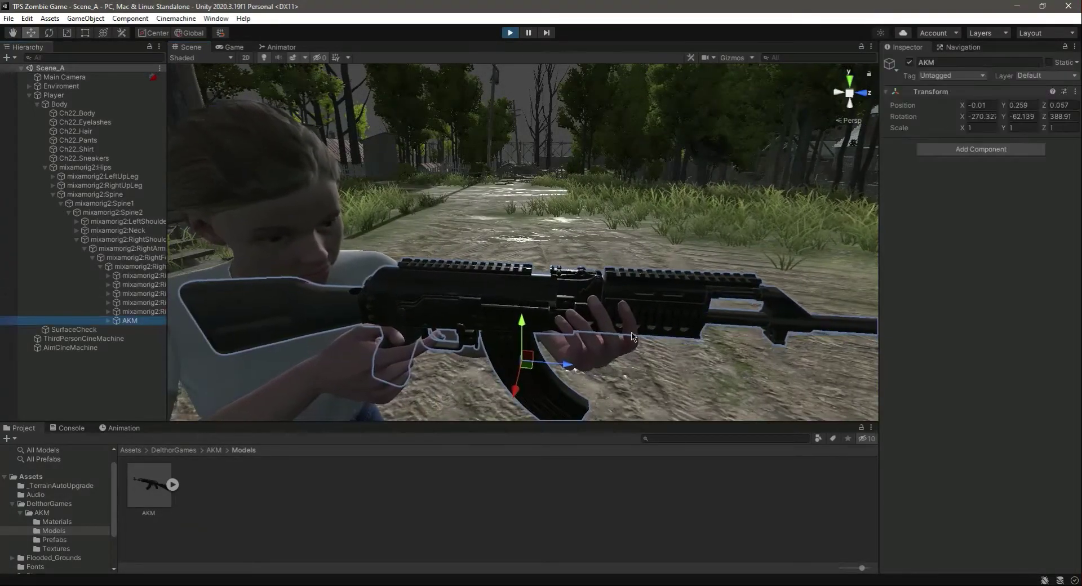
alt+drag(316, 343, 386, 347)
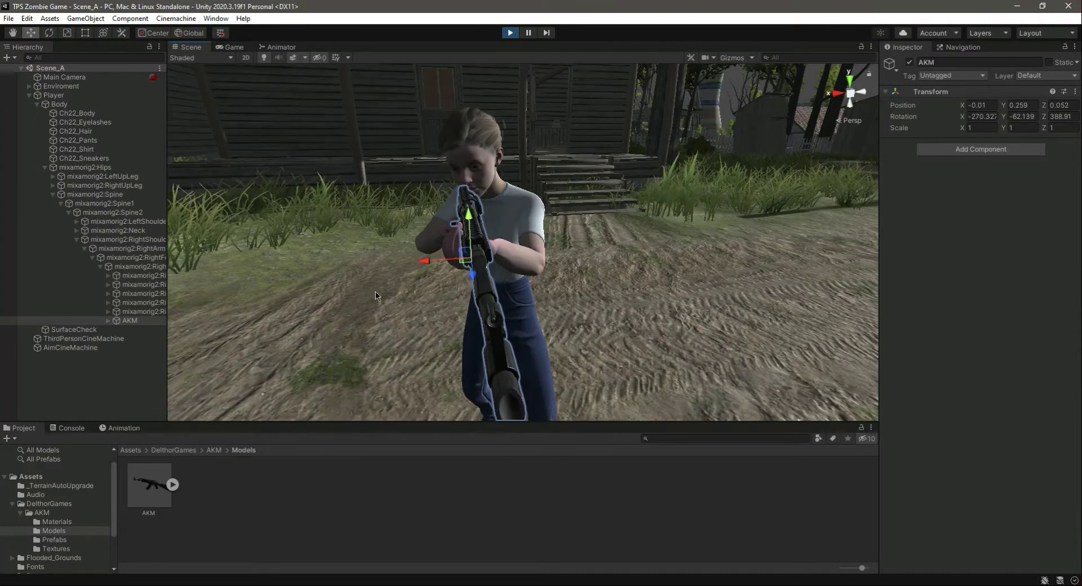
- Examine the rifle's fit in the aiming player's hands from the side, the front and above
click(306, 307)
right_drag(306, 307, 747, 311)
key(a)
scroll(747, 312, up, 5)
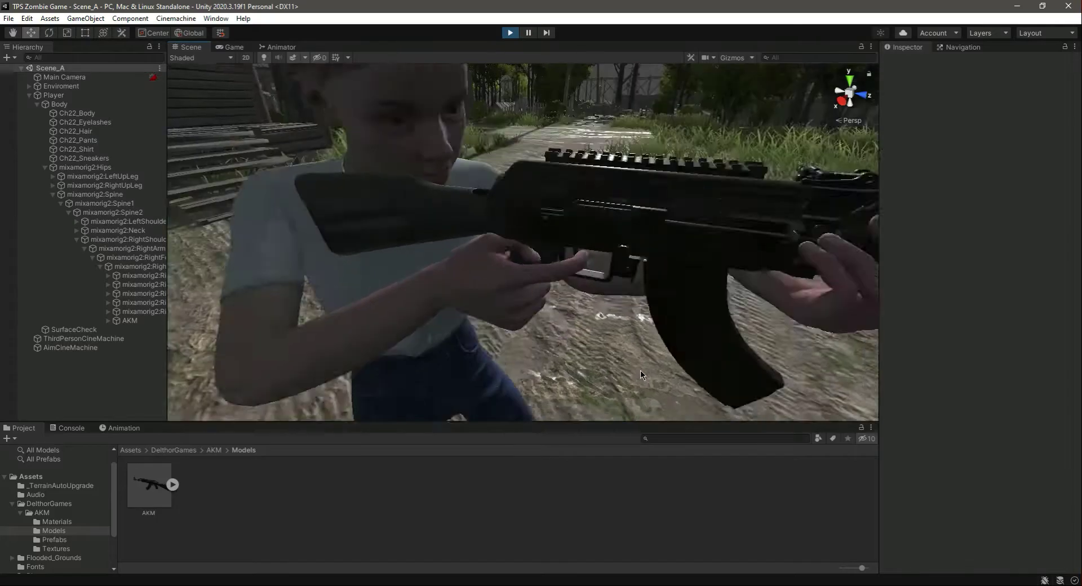
scroll(641, 370, down, 3)
key(w)
key(d)
right_drag(610, 346, 394, 343)
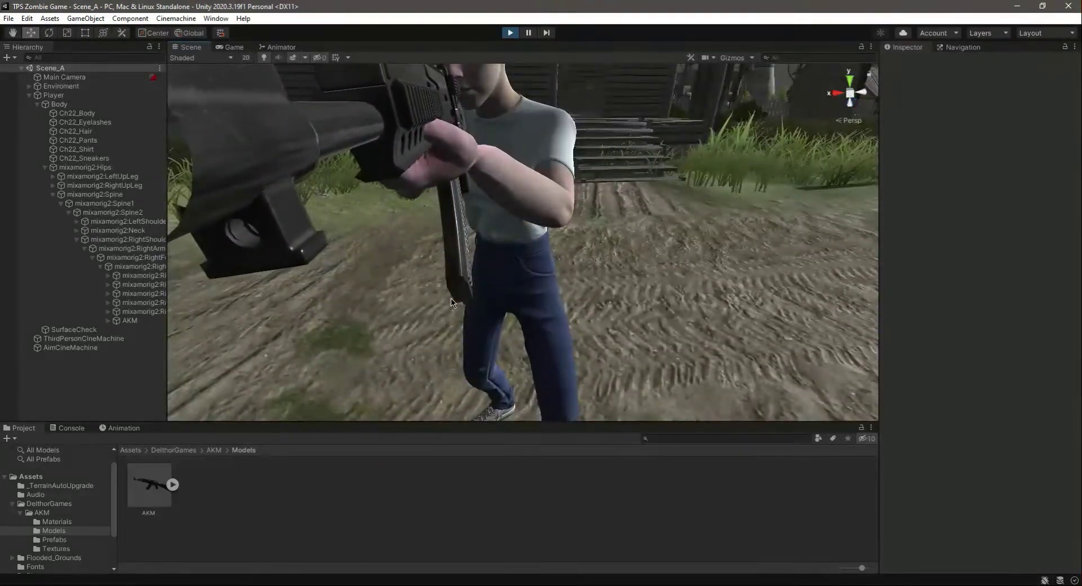
key(a)
right_drag(451, 303, 580, 374)
key(s)
key(w)
click(195, 344)
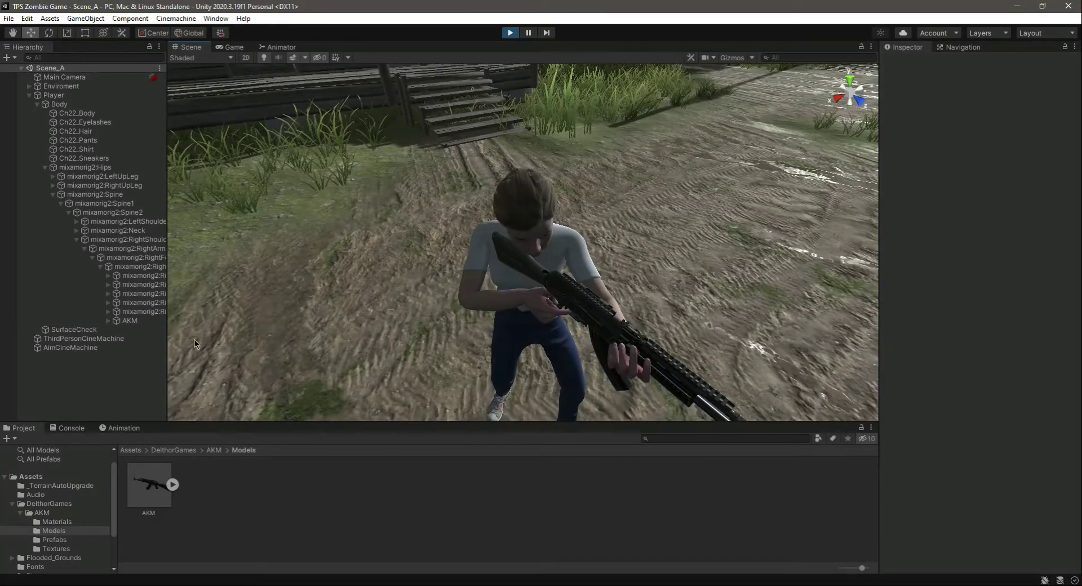
- Shift the AKM to about X -0.011, Y 0.259, Z 0.038 and try to save the scene
click(131, 321)
mouse_move(571, 376)
mouse_down()
mouse_move(619, 358)
mouse_move(567, 377)
mouse_up()
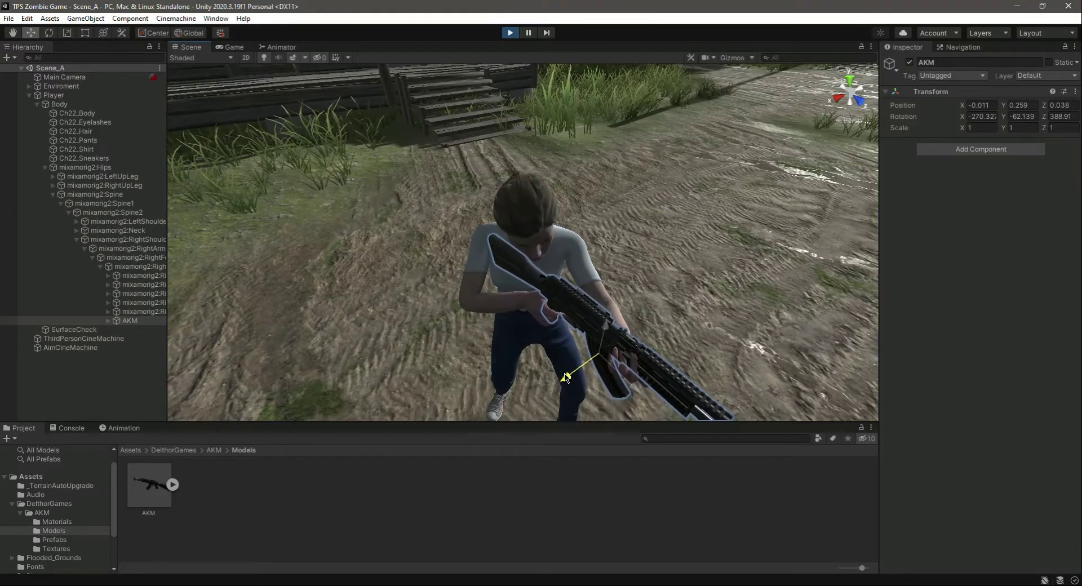
right_drag(496, 366, 705, 234)
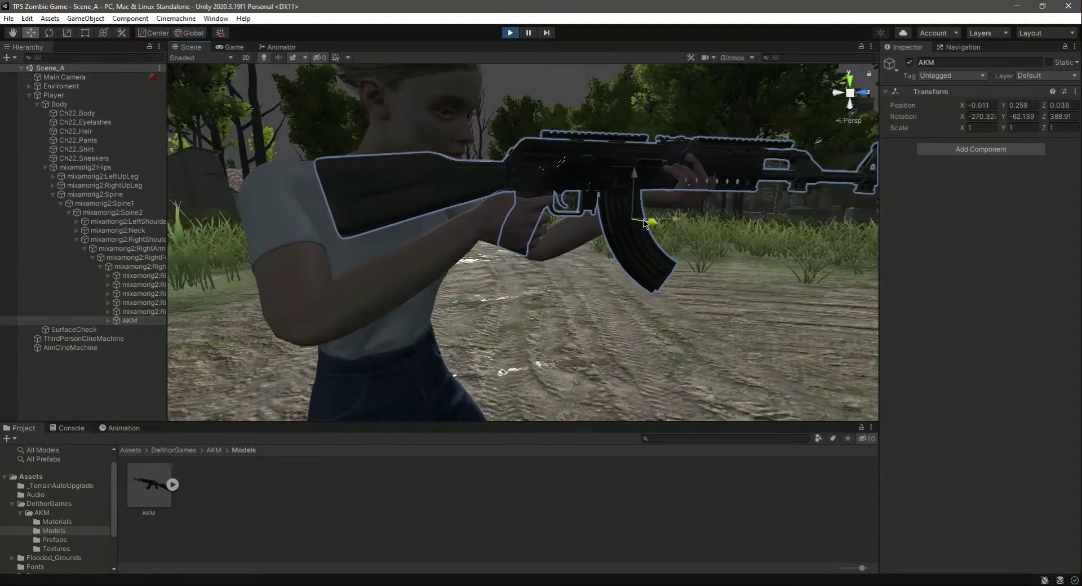
right_drag(690, 228, 444, 406)
key(d)
click(93, 411)
key(ctrl+s)
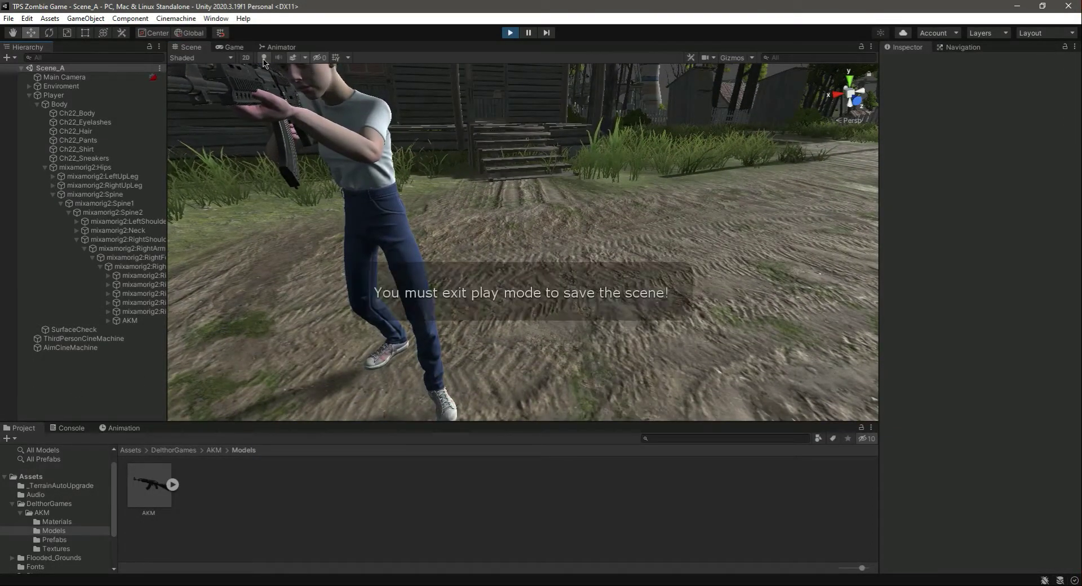
- Move the player around in the running game view to check how the rifle is carried
click(233, 47)
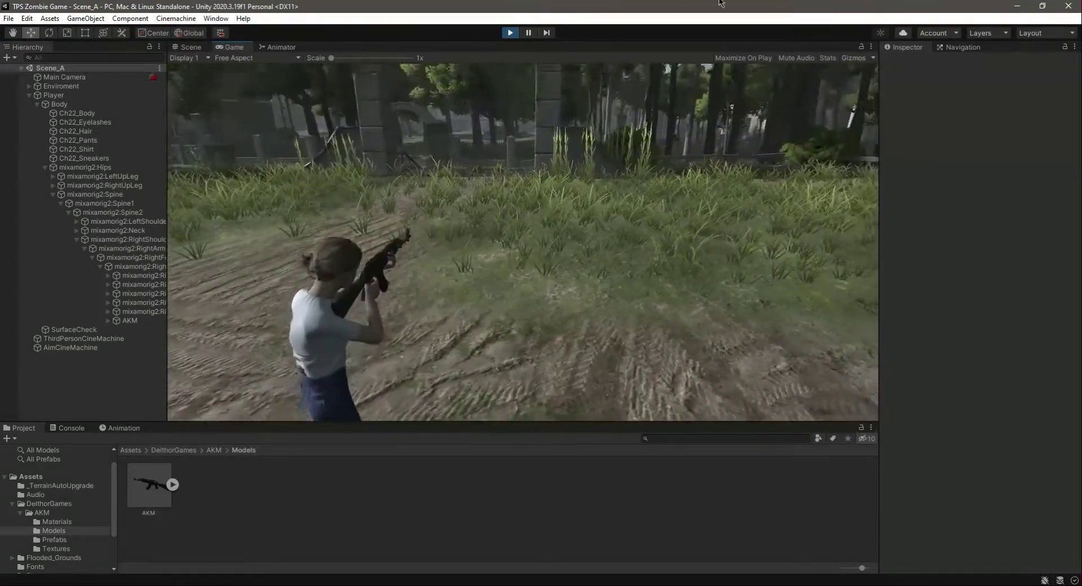
key(a)
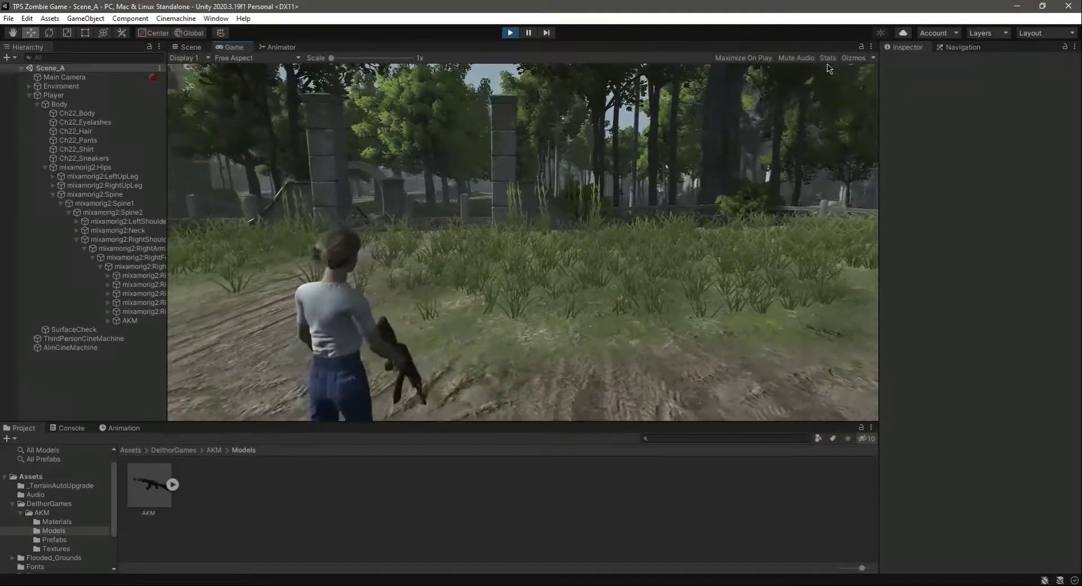
key(w)
- Review the player's animator parameters and walk the player onto the dirt path to check the rifle while moving
click(278, 47)
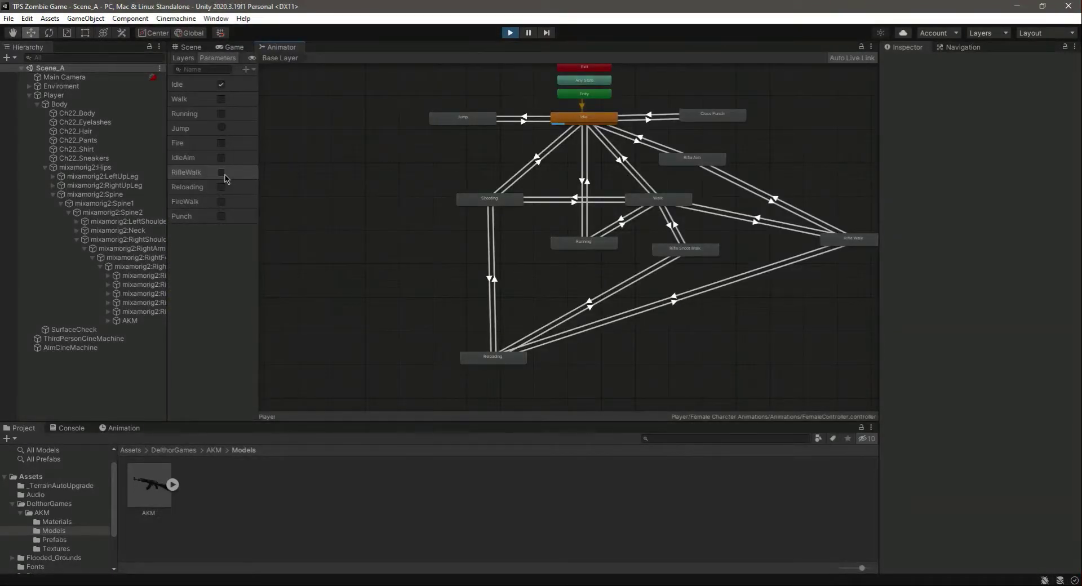
click(236, 48)
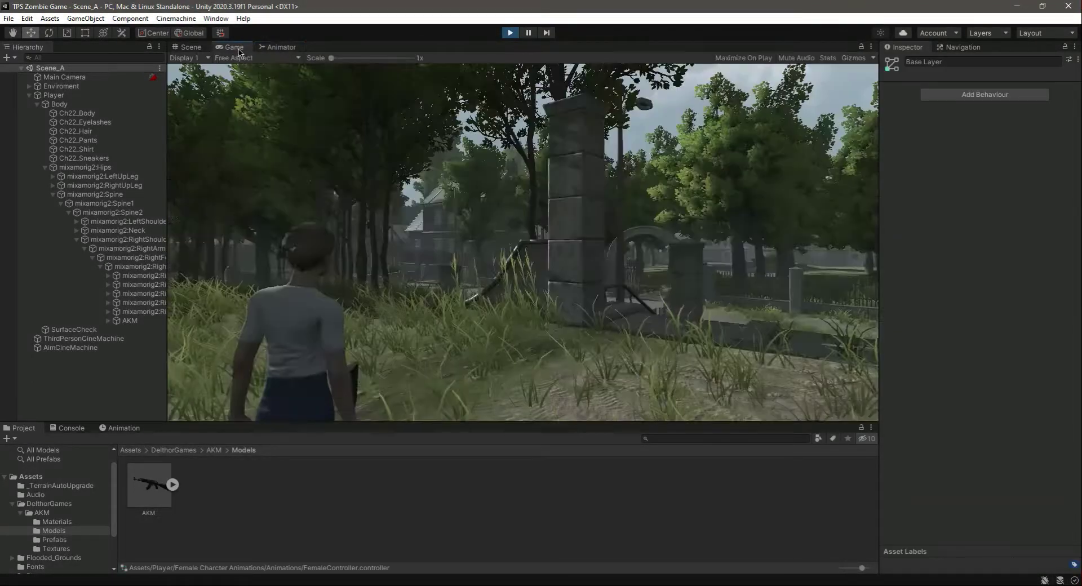
key(w)
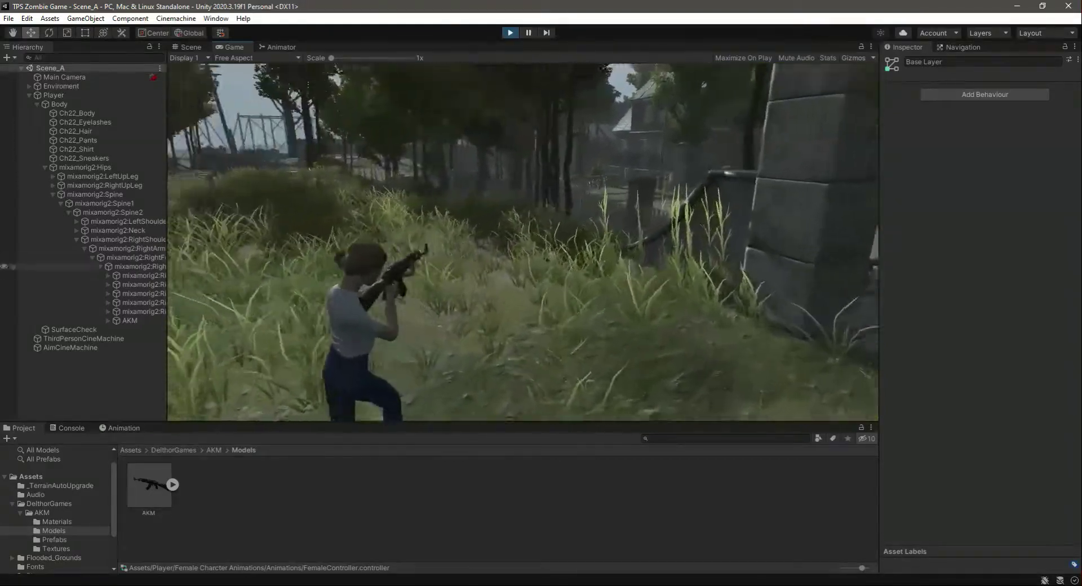
key(w)
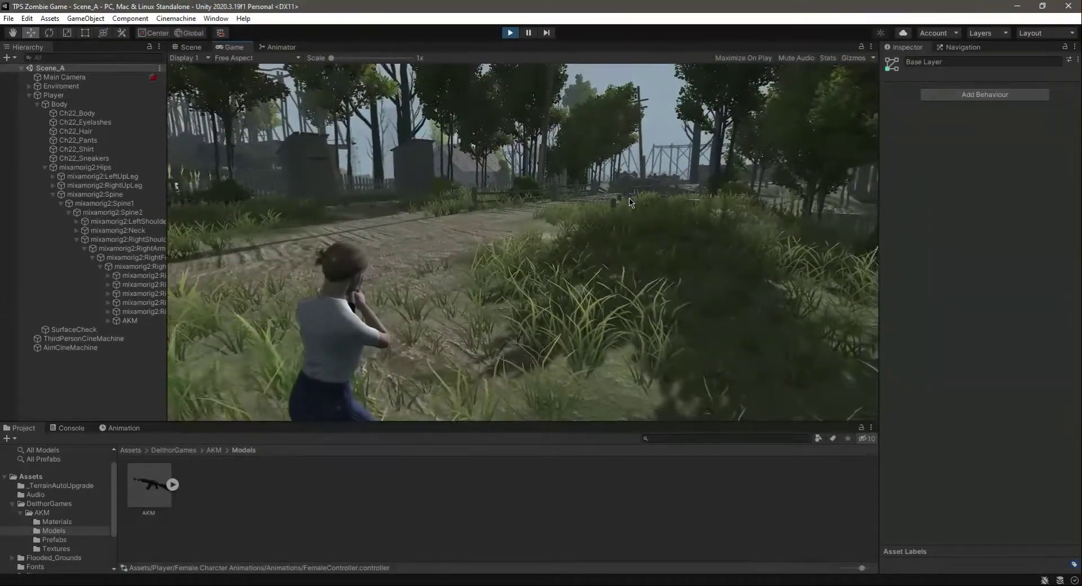
key(w)
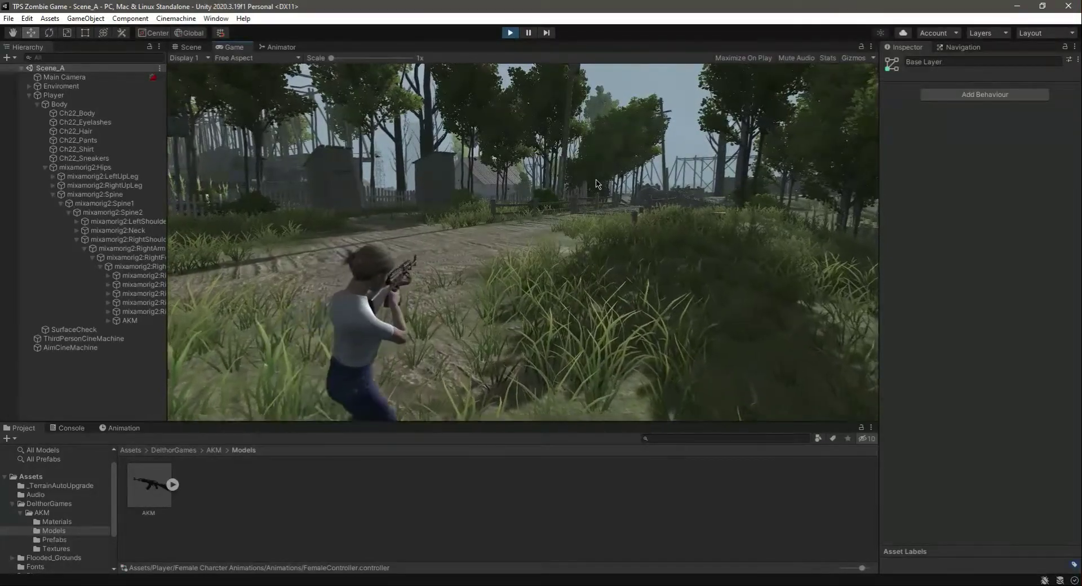
key(w)
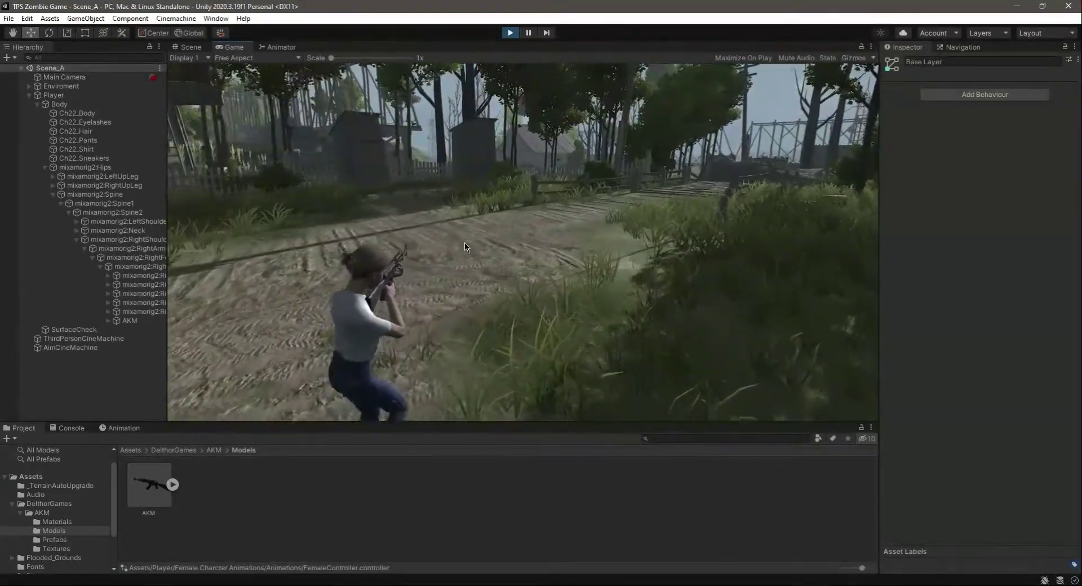
key(w)
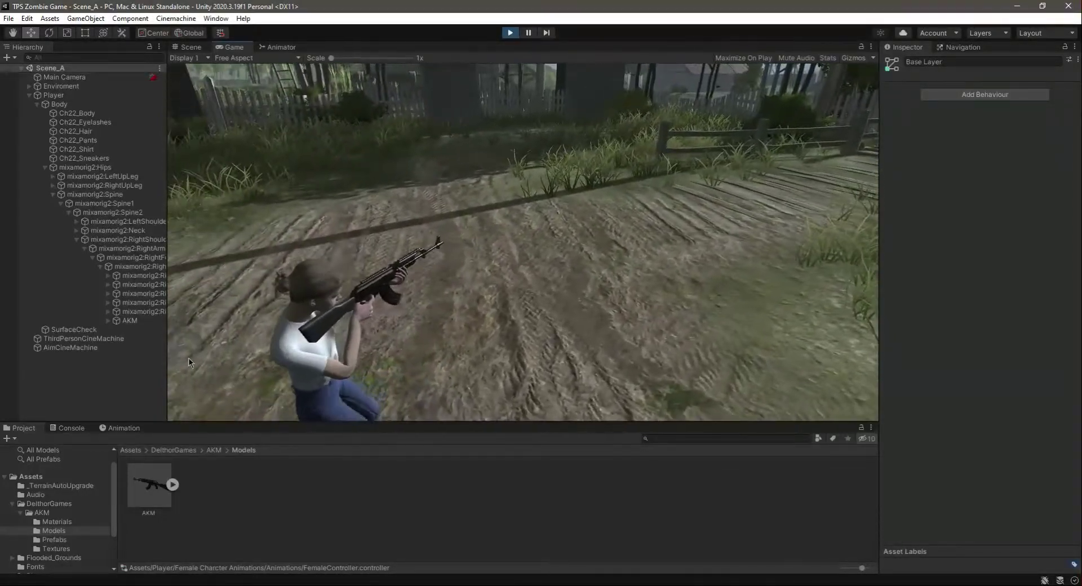
- Inspect the rifle's grip and its alignment with the player's hands up close in the scene view
click(190, 47)
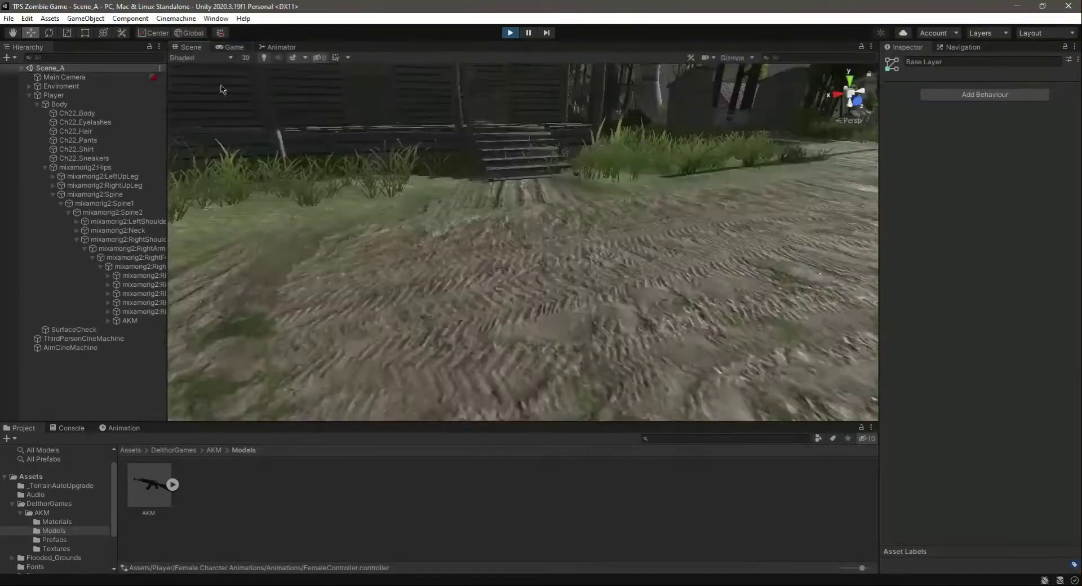
right_drag(501, 261, 556, 254)
key(w)
key(d)
scroll(556, 256, up, 4)
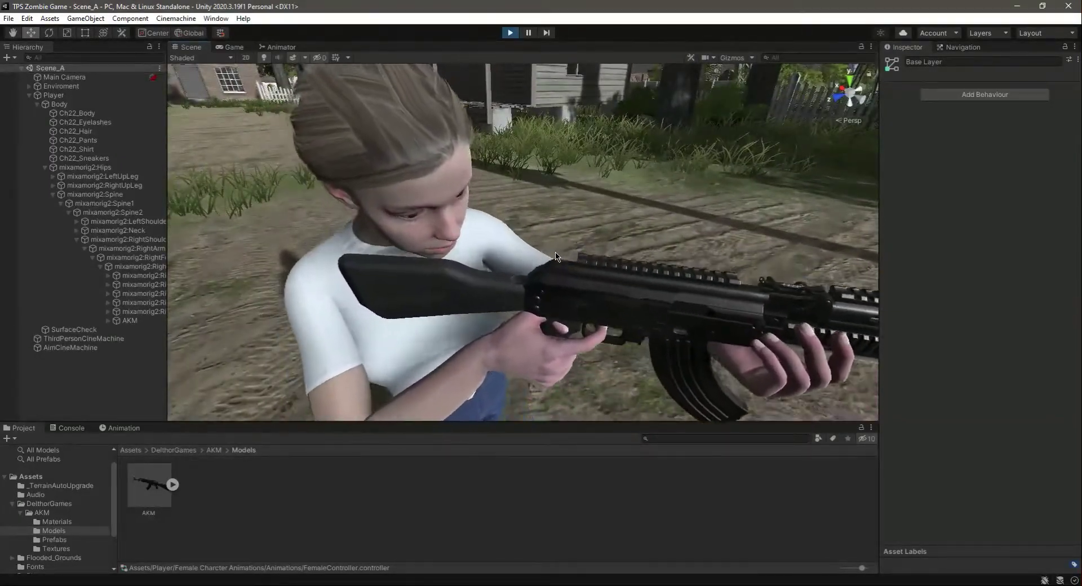
right_drag(618, 316, 439, 315)
- Enable the IdleAim parameter and rotate the AKM to about X -266.03, Y 9.44, Z 460.46 for the aiming pose
click(270, 48)
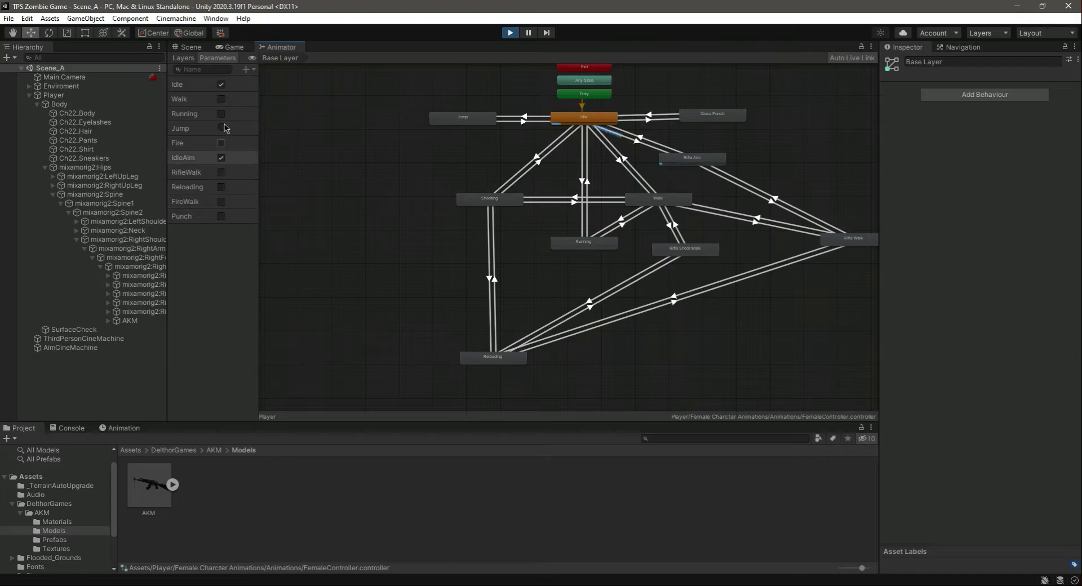
click(194, 49)
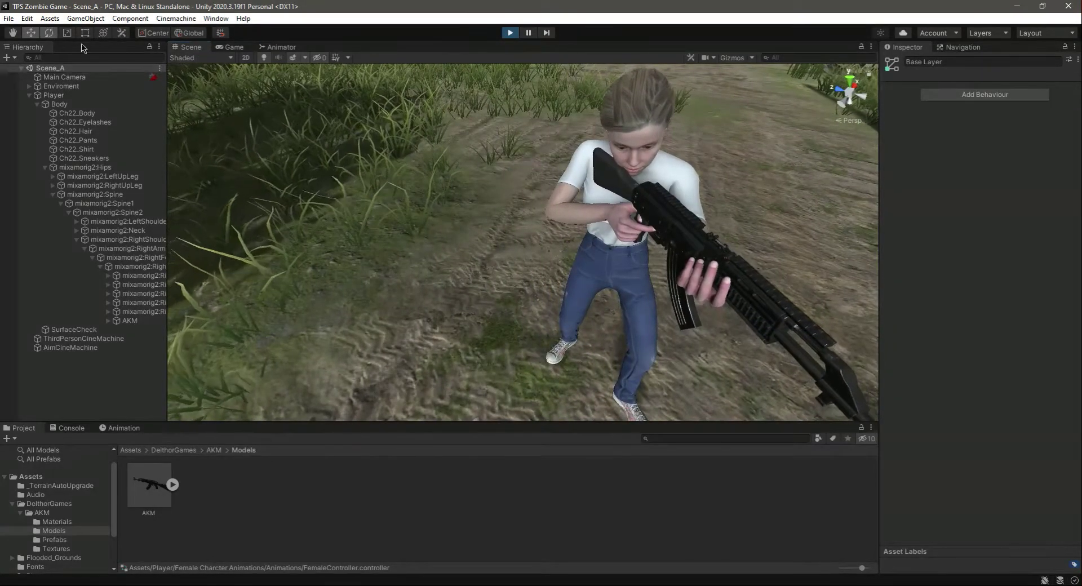
click(132, 321)
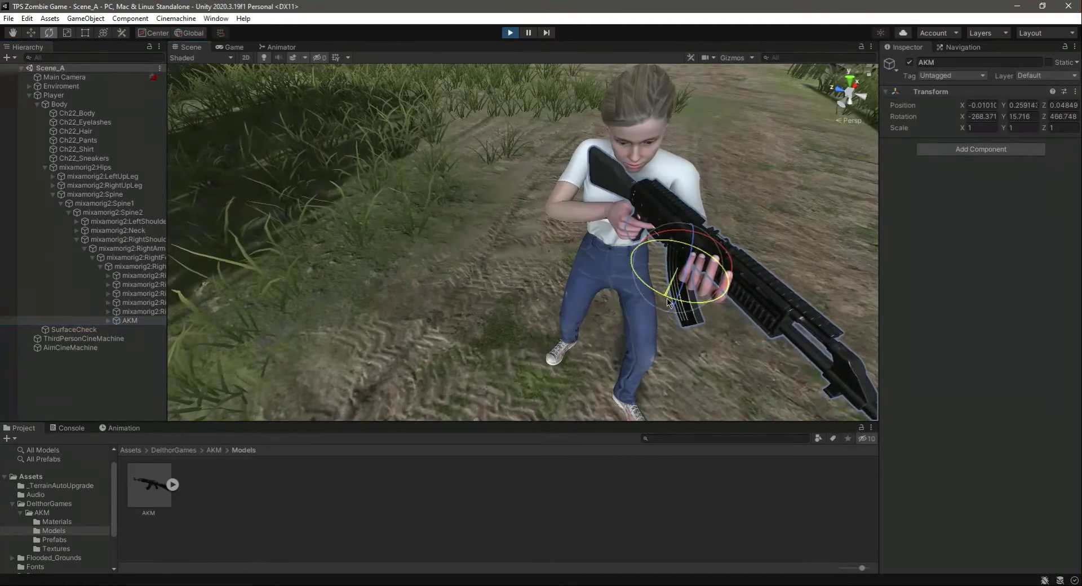
drag(668, 302, 699, 312)
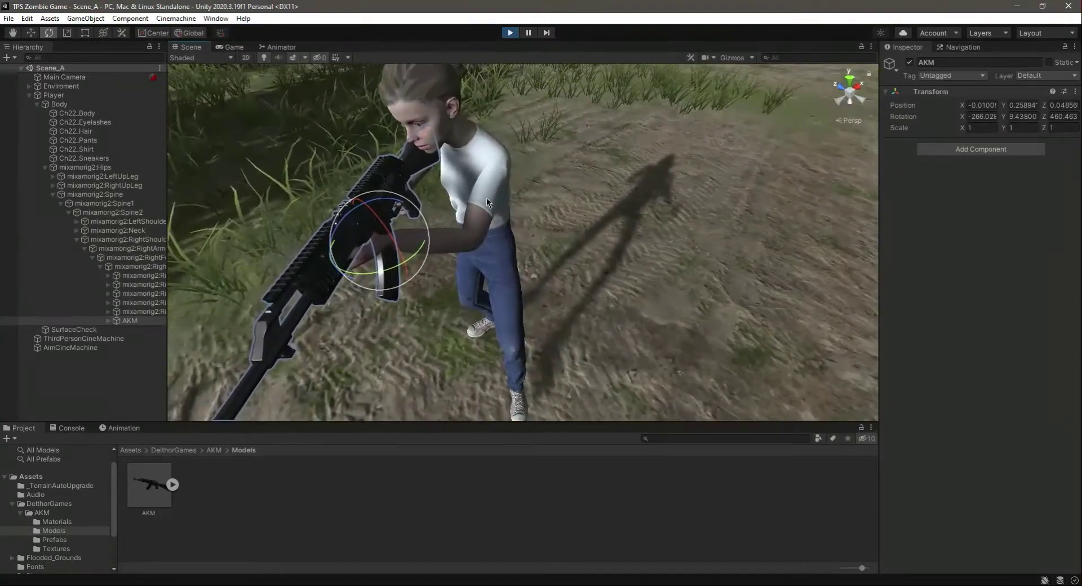
- Test the rotated rifle in the running game by moving the player and using the IdleAim pose
click(232, 47)
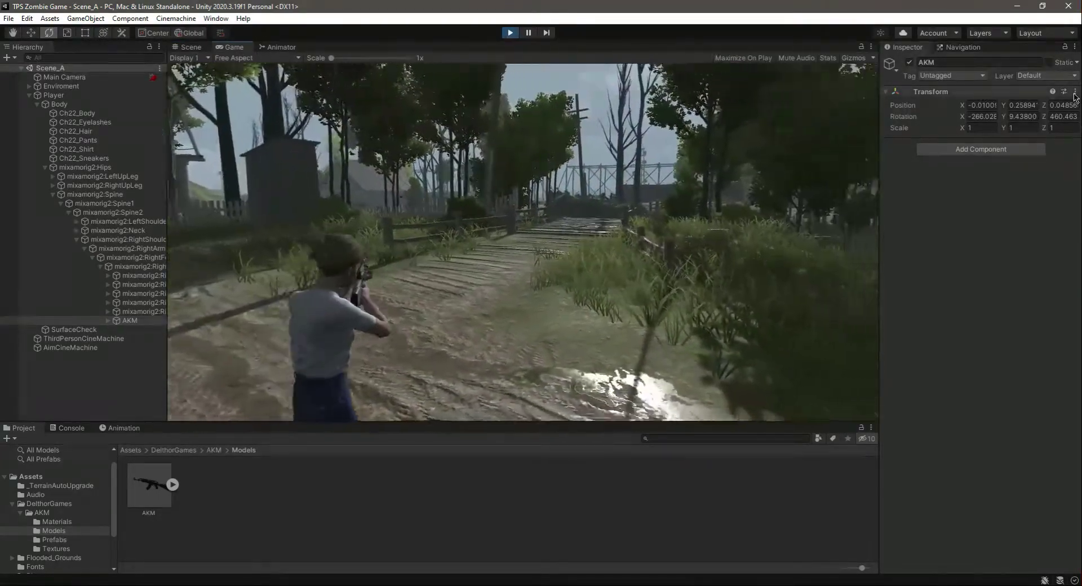
key(w)
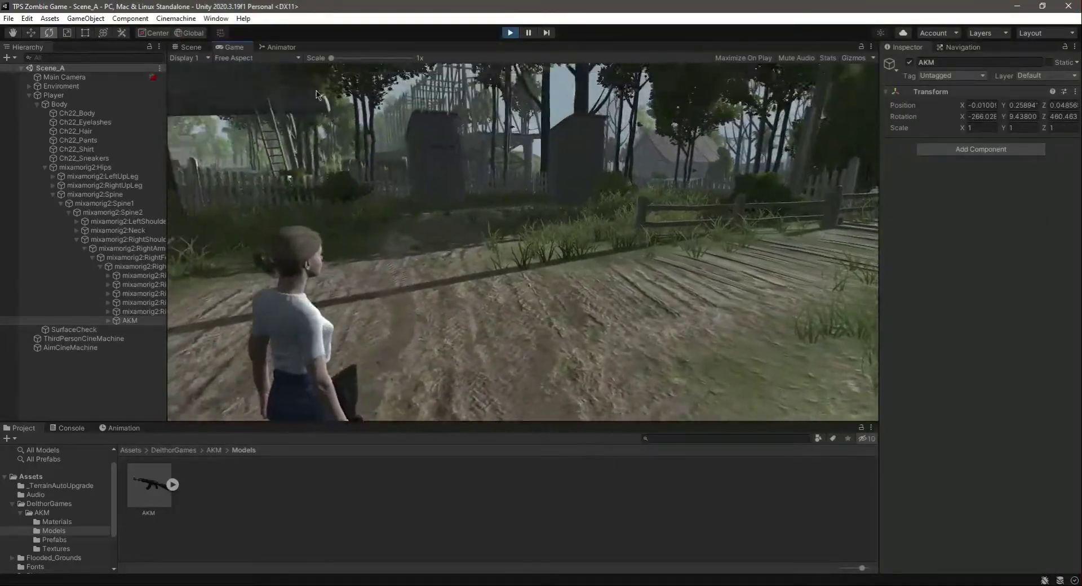
click(279, 47)
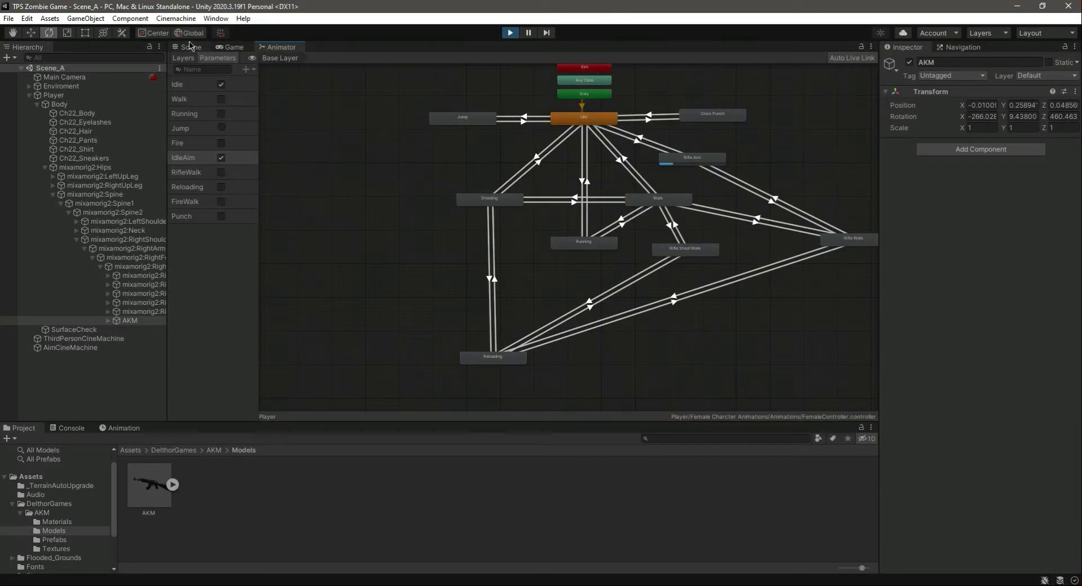
click(233, 47)
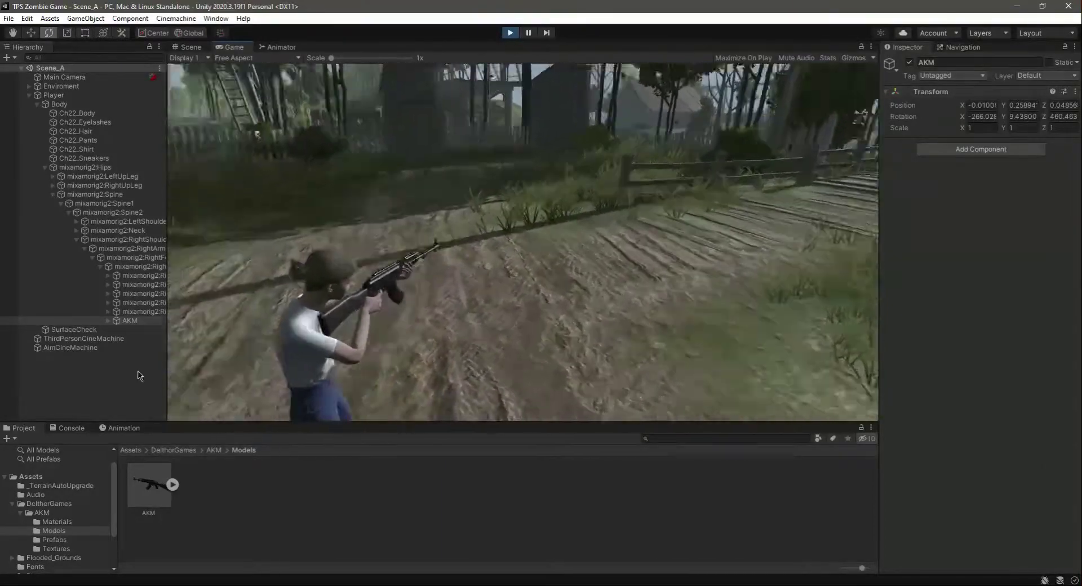
key(a)
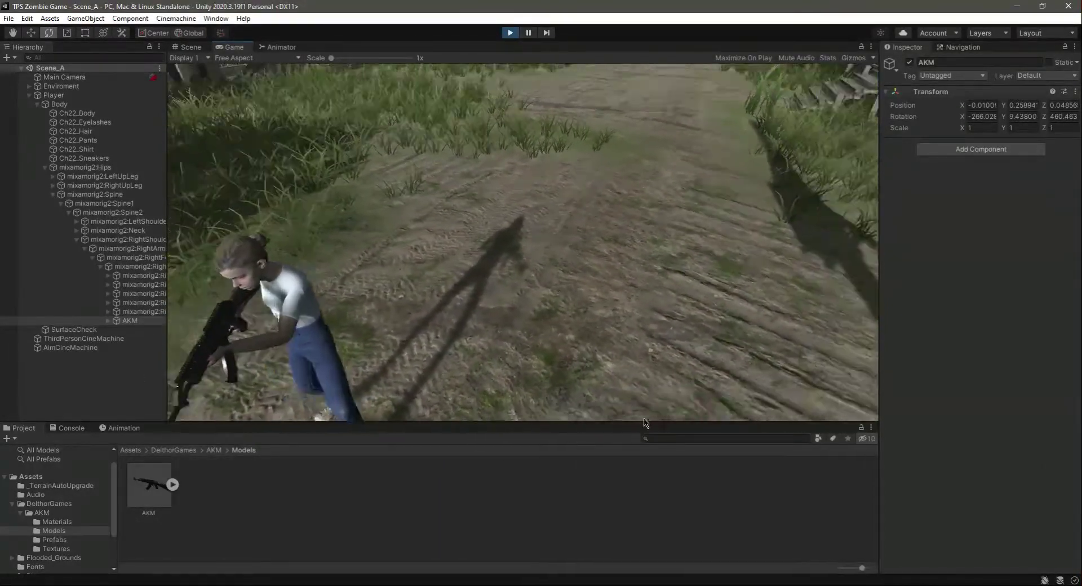
right_click(523, 243)
key(w)
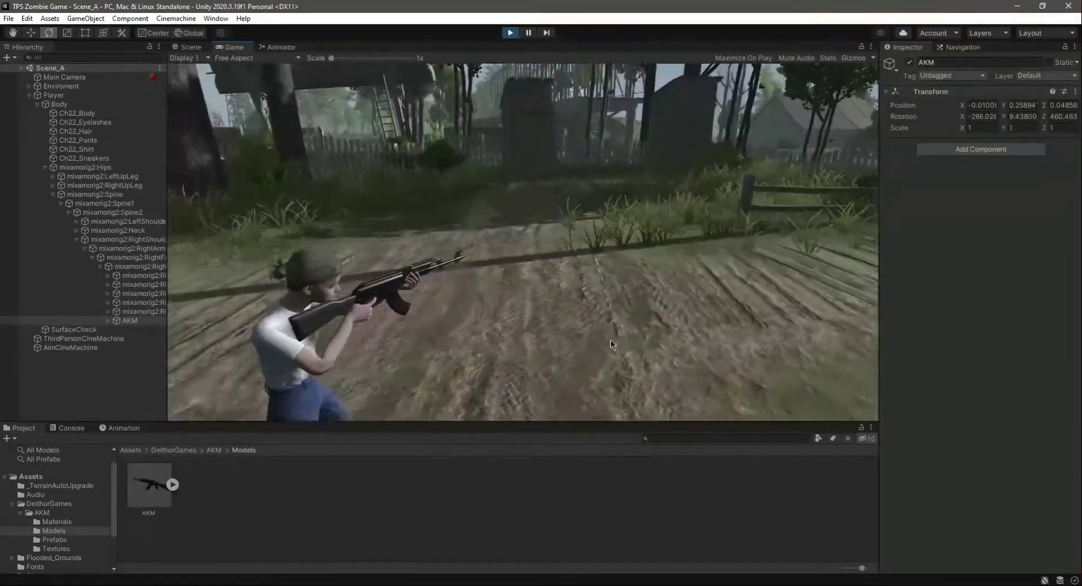
- Copy the adjusted AKM's Transform component and stop the running game
click(129, 320)
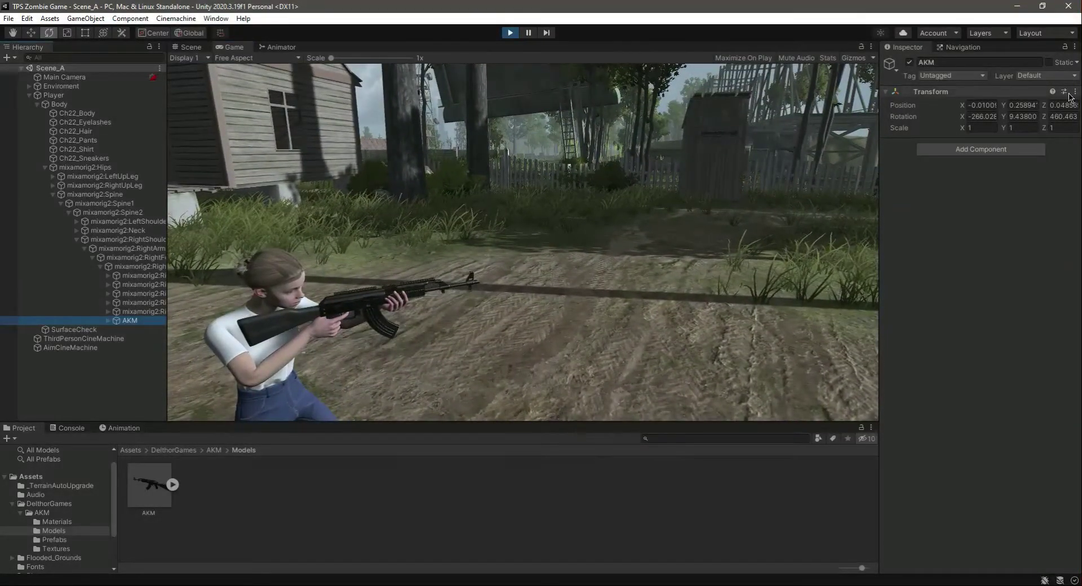
click(1075, 92)
click(1017, 146)
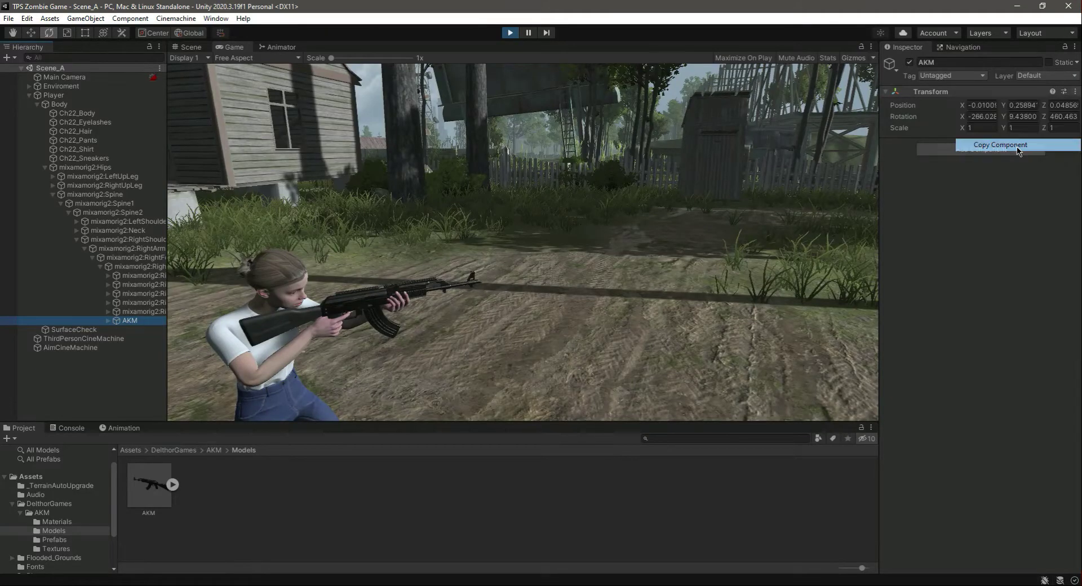
click(1074, 92)
click(1022, 145)
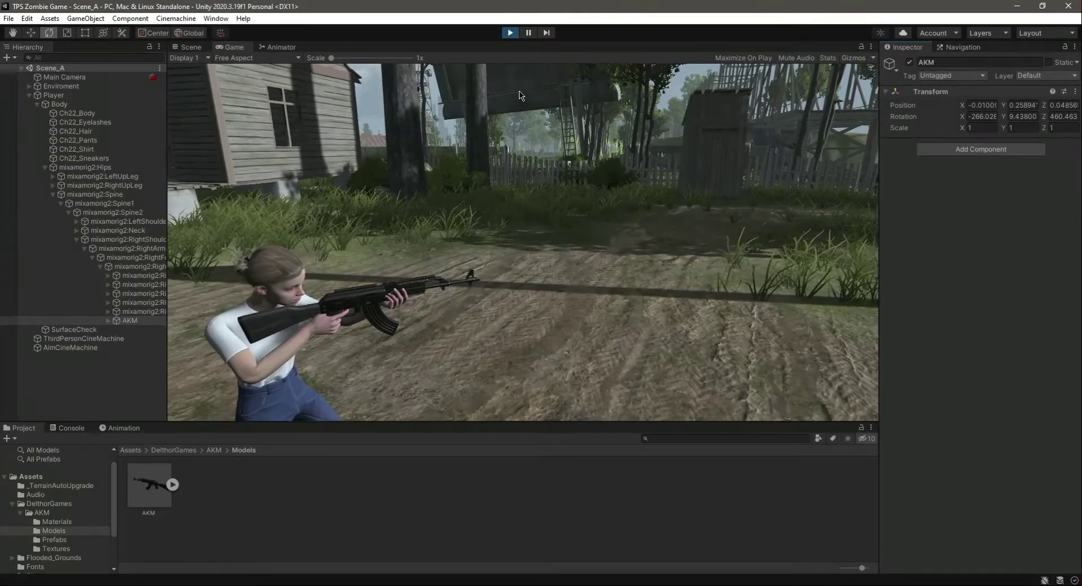
key(ctrl+p)
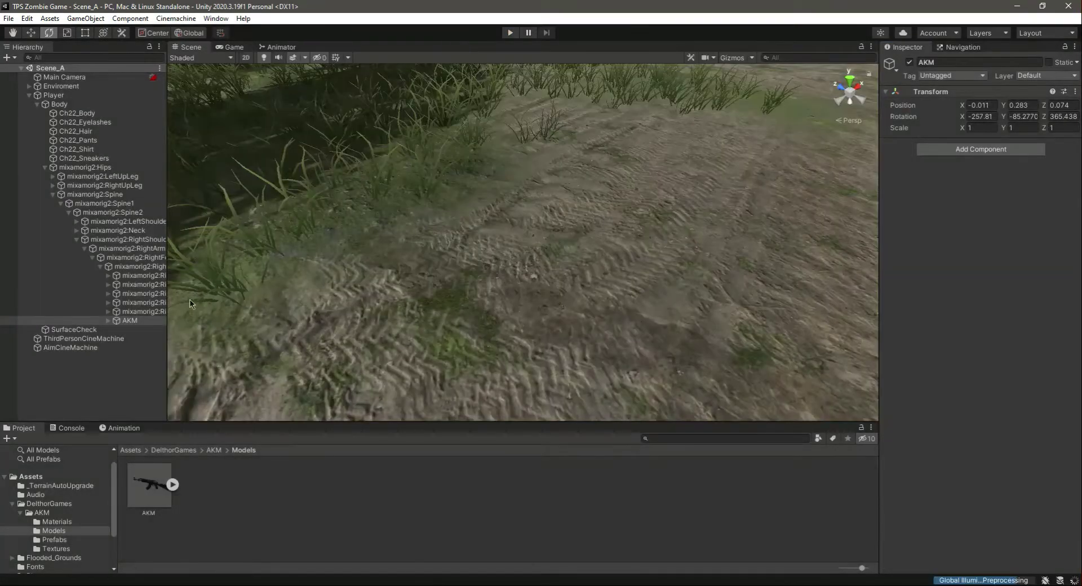
- Paste the copied Transform values onto the AKM in the player's right hand and inspect its placement from the side
double_click(66, 99)
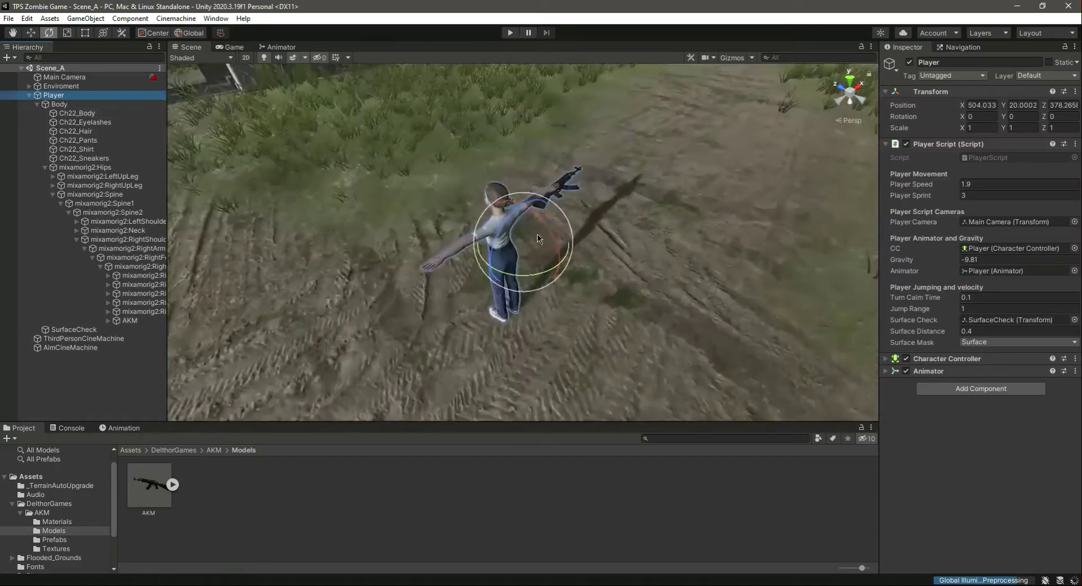
right_drag(500, 276, 556, 248)
scroll(558, 248, up, 3)
alt+drag(577, 260, 474, 282)
click(129, 320)
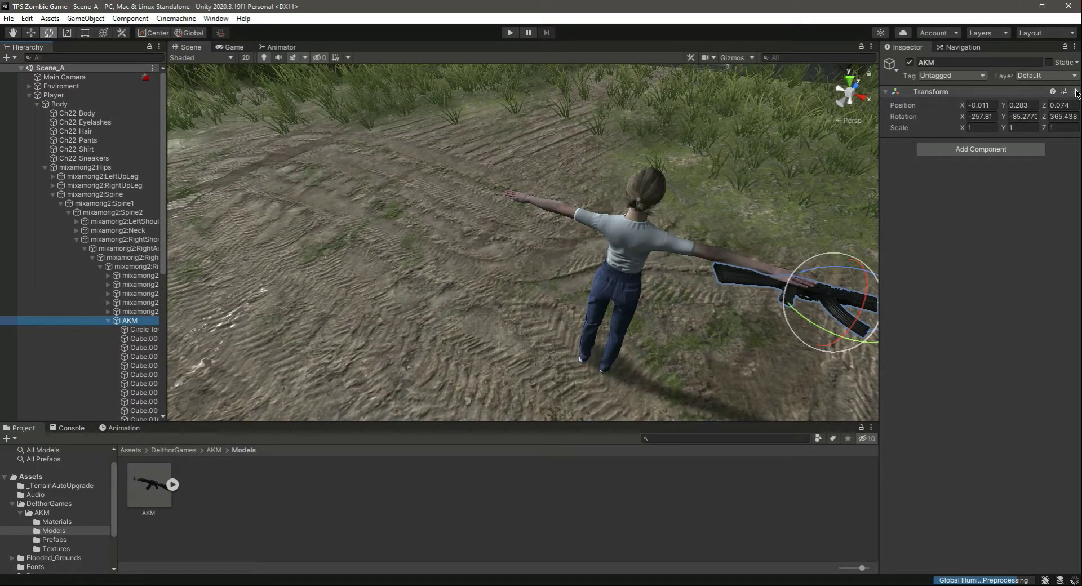
click(129, 321)
click(1075, 92)
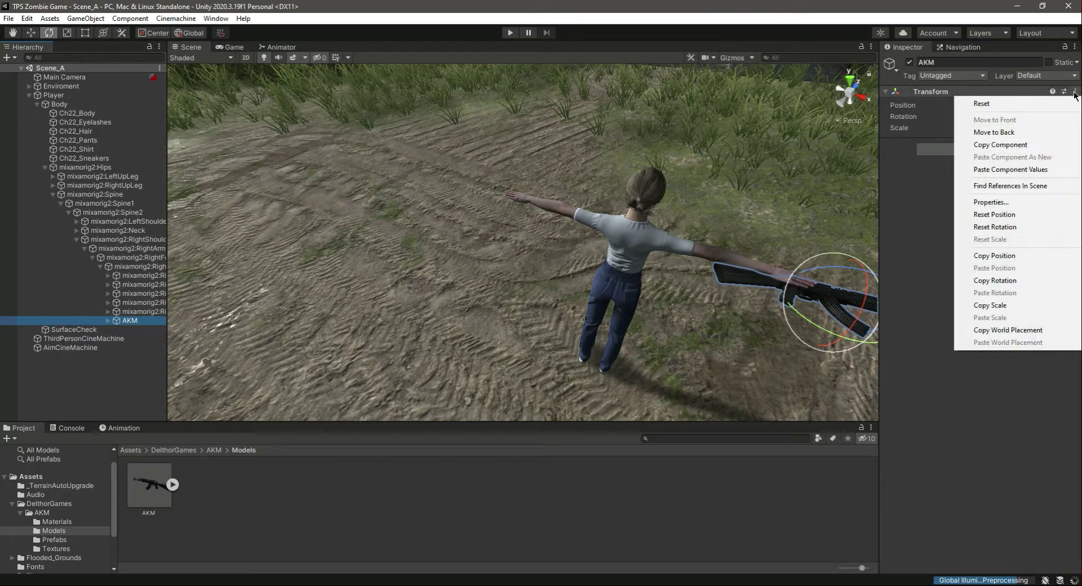
click(1050, 169)
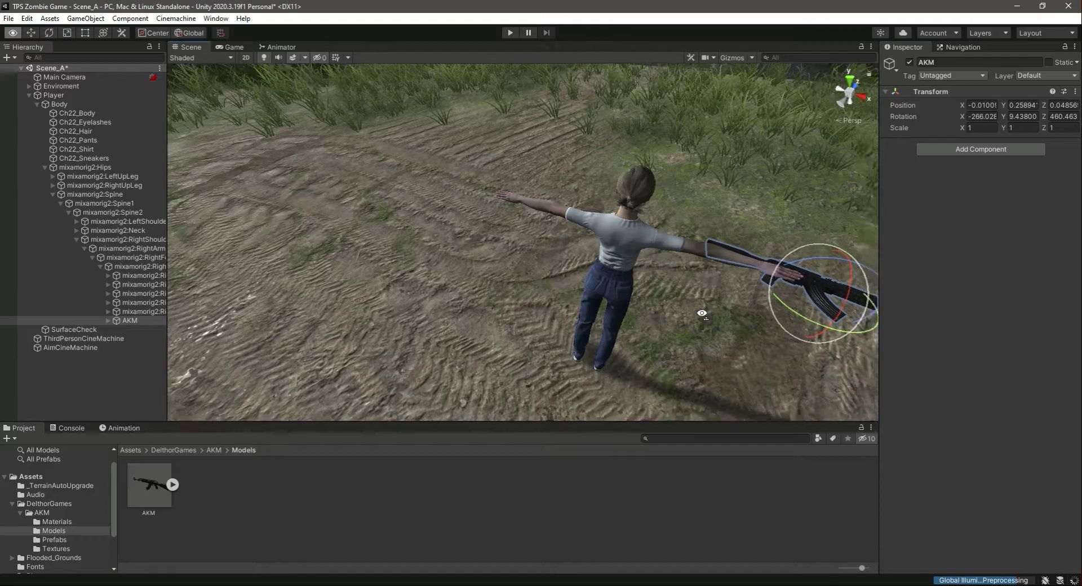
alt+drag(700, 299, 561, 327)
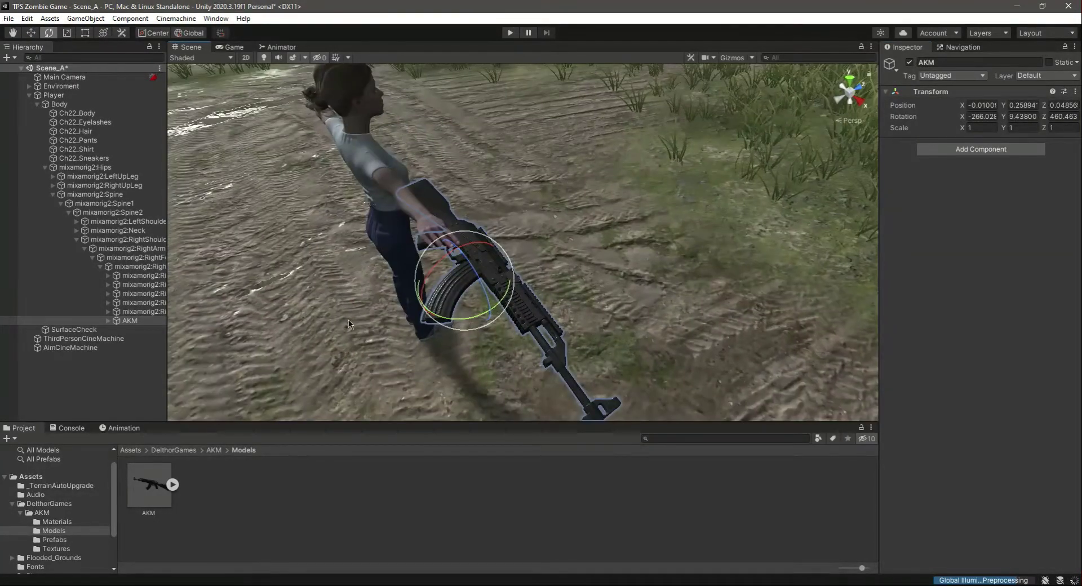
- Deselect the AKM and collapse the Player's nested objects in the scene hierarchy
click(143, 378)
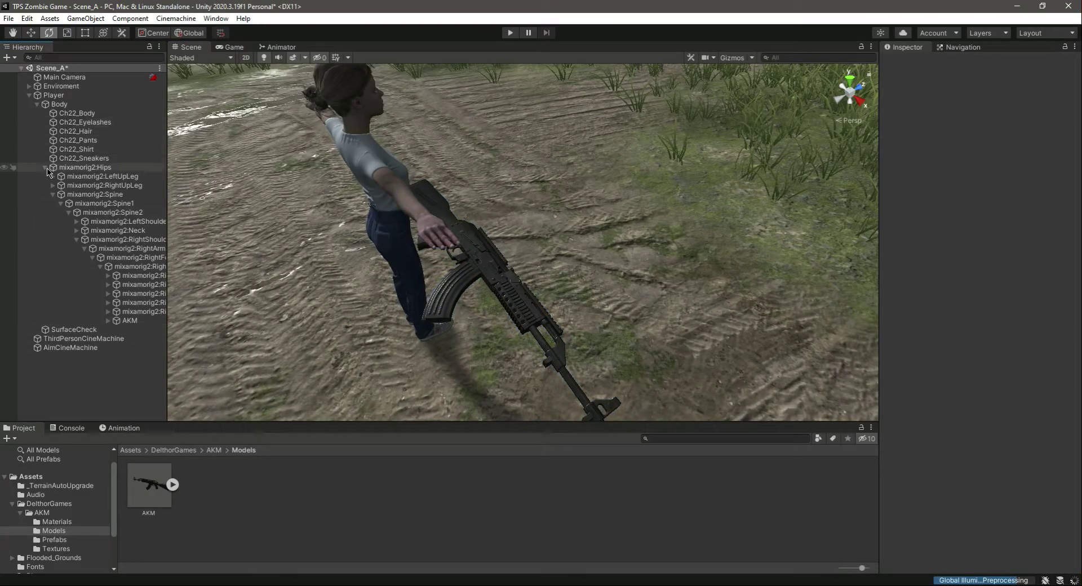
click(53, 194)
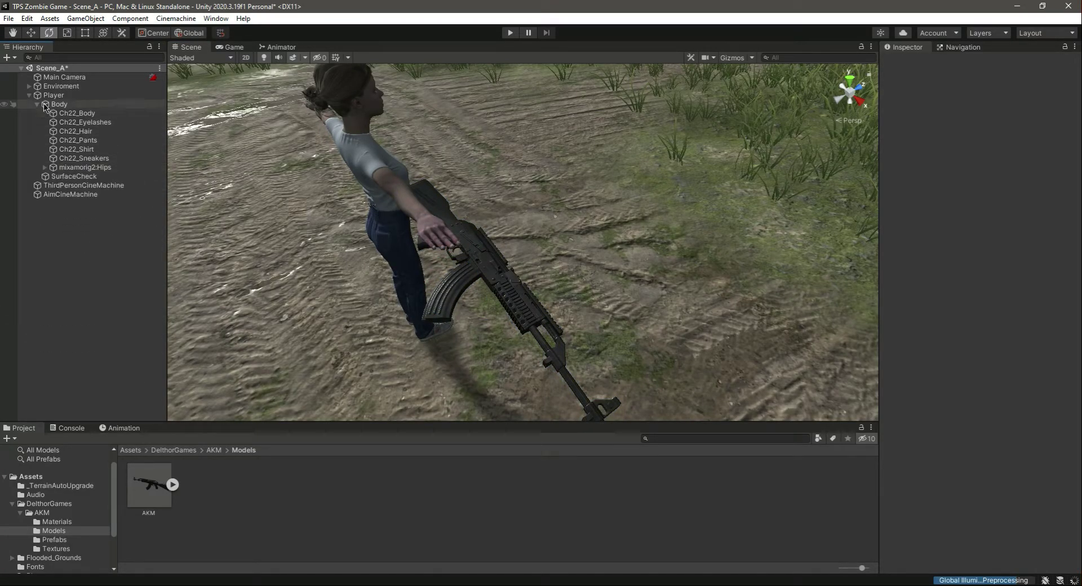
click(26, 89)
click(72, 146)
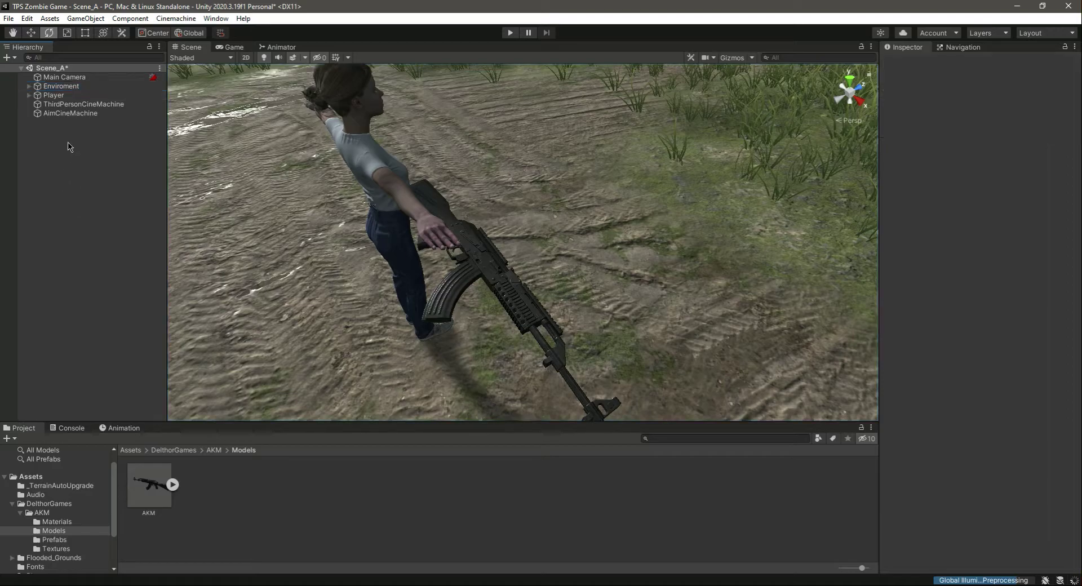
- Run the game and compare the player's rifle pose with the Animator's parameters
click(514, 35)
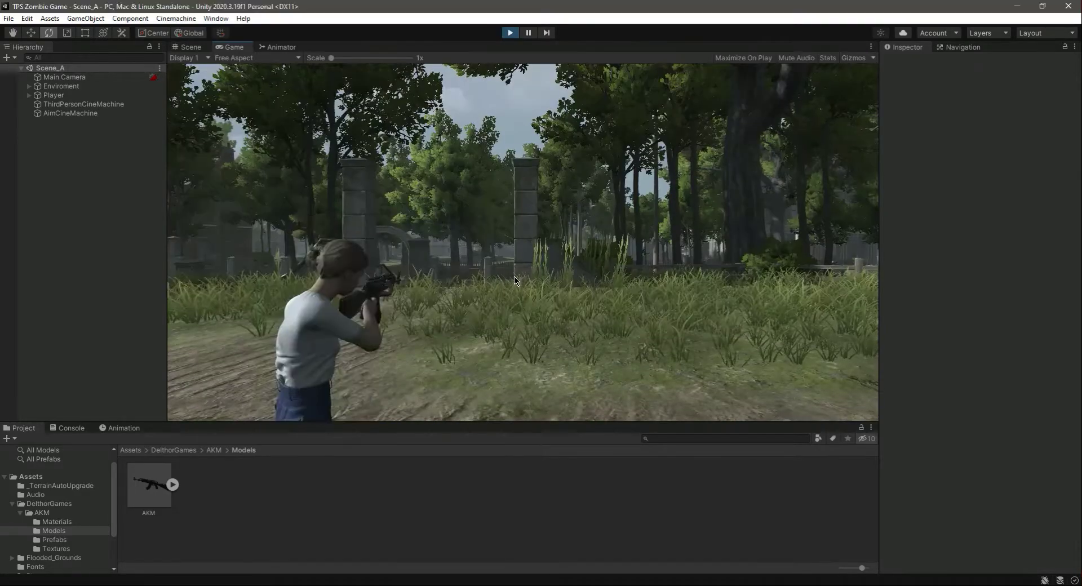
key(w)
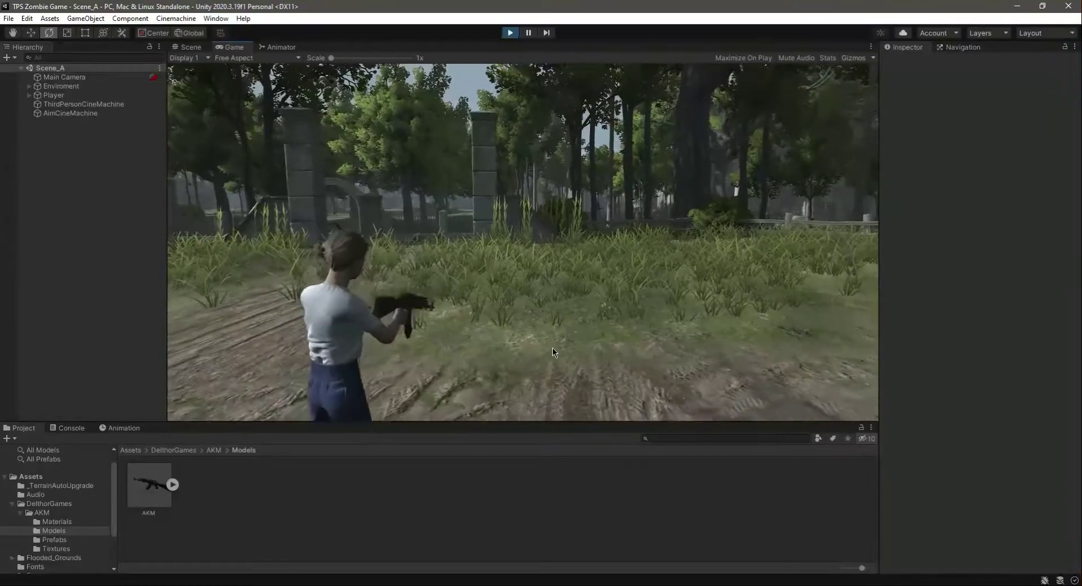
click(278, 47)
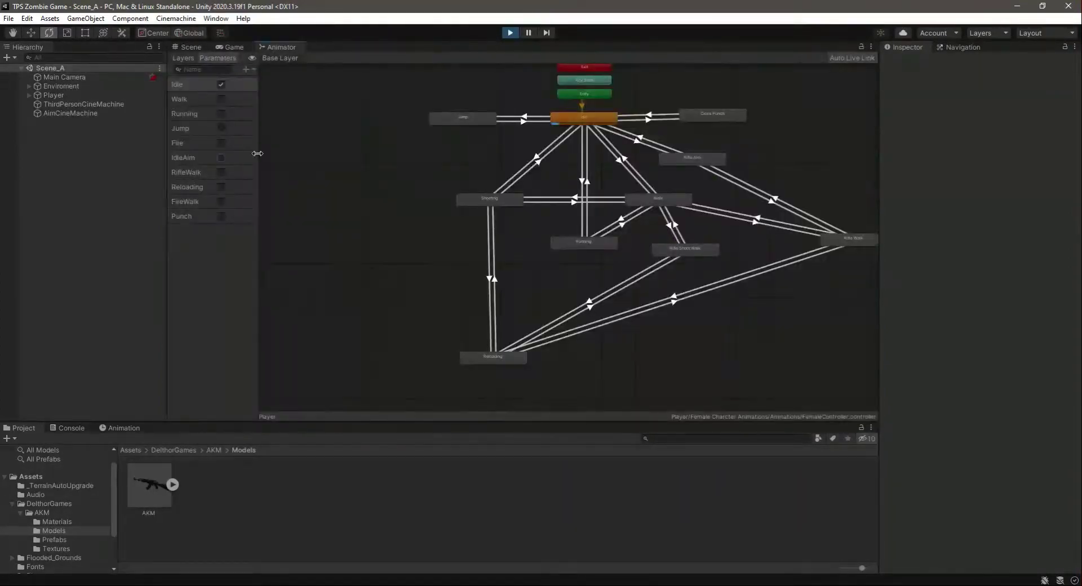
click(231, 48)
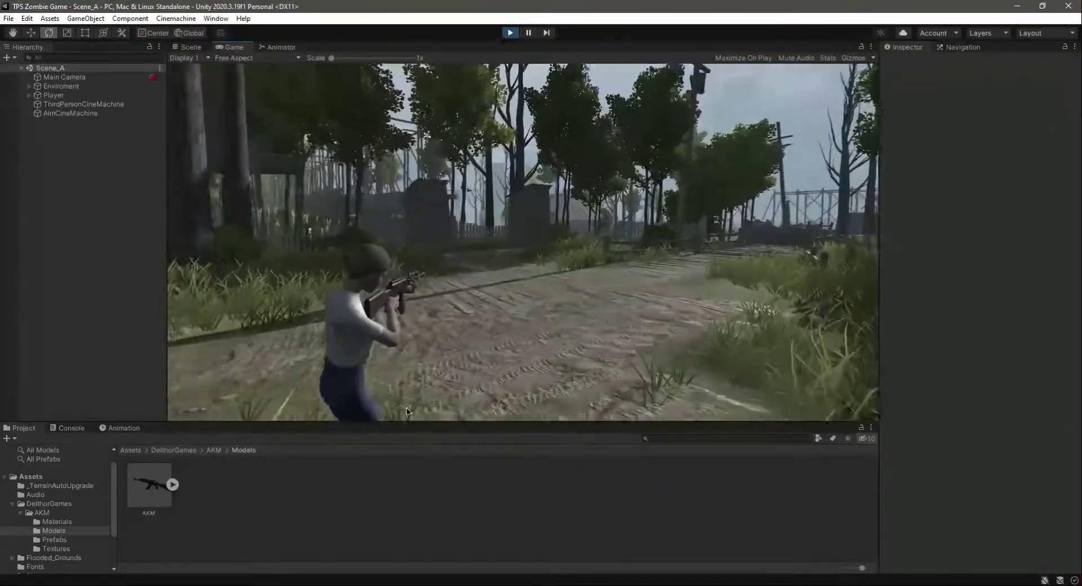
- Walk the player around in the aiming pose to check the rifle's fit, and stop the running game
key(w)
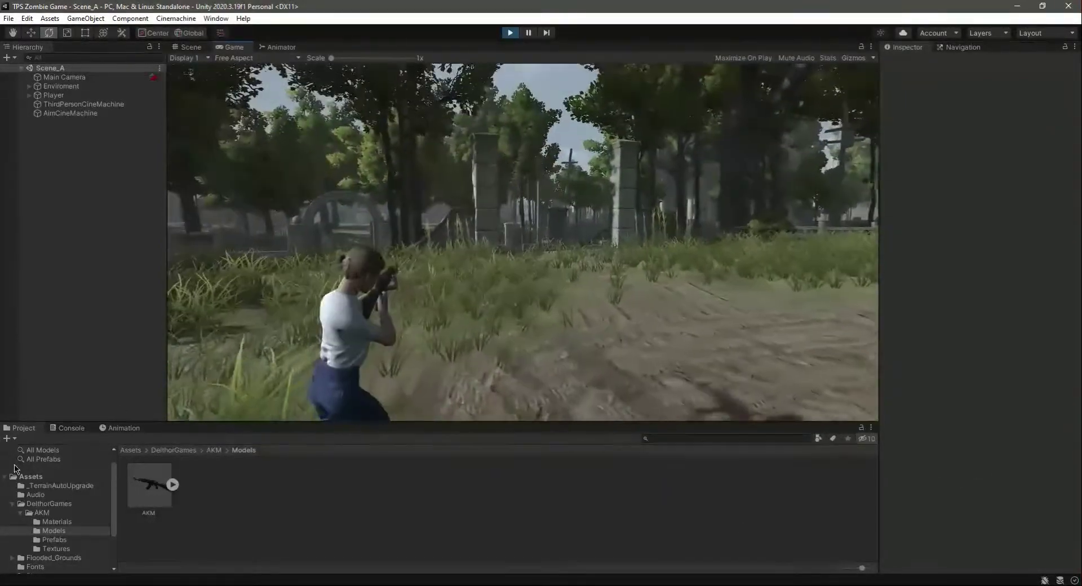
key(w)
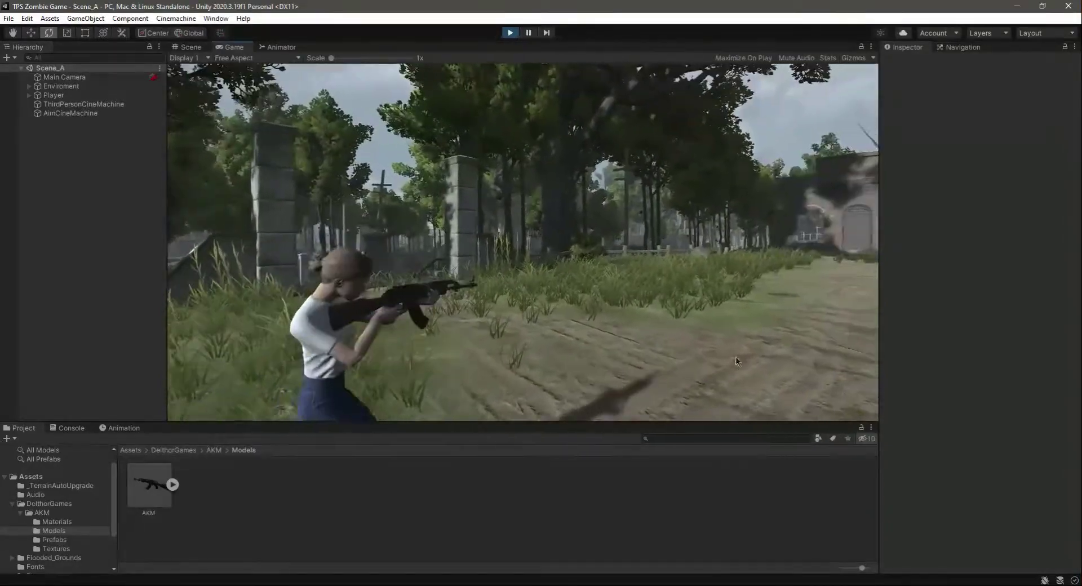
key(w)
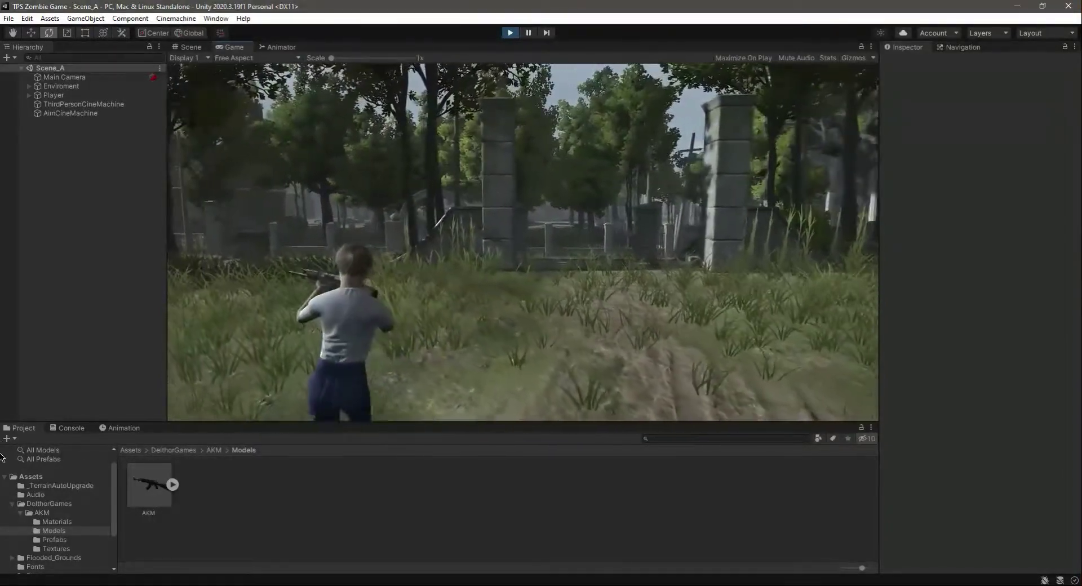
key(w)
key(d)
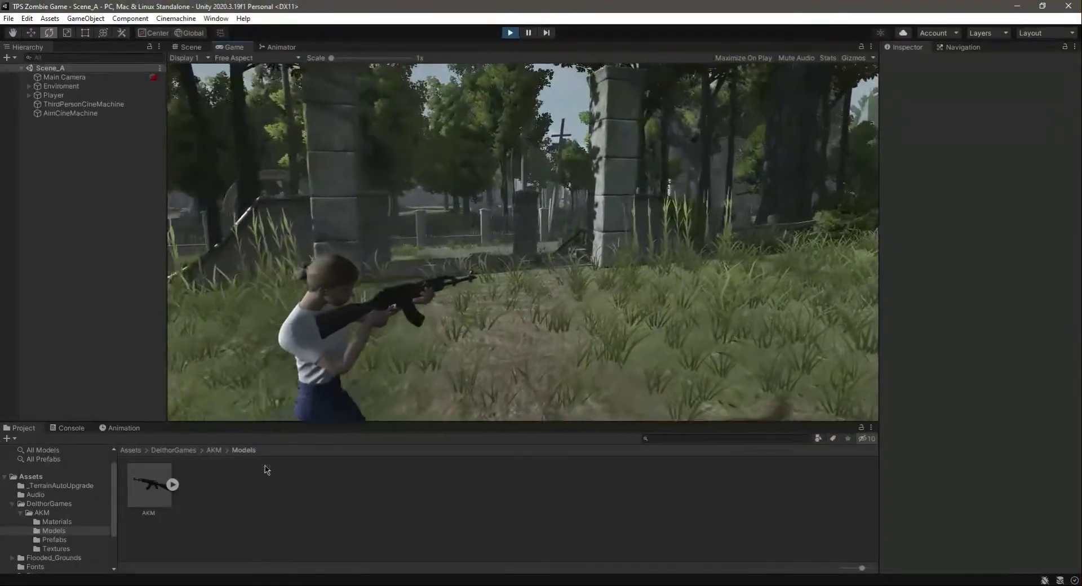
click(511, 34)
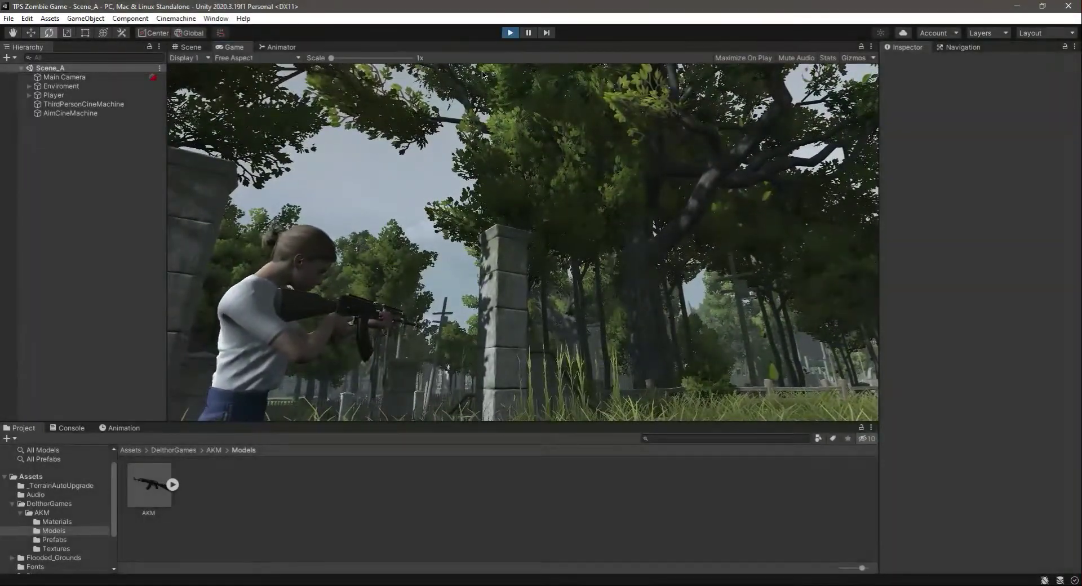
key(ctrl+p)
- Review the player's Animator parameters and return to the scene view with nothing selected
click(276, 48)
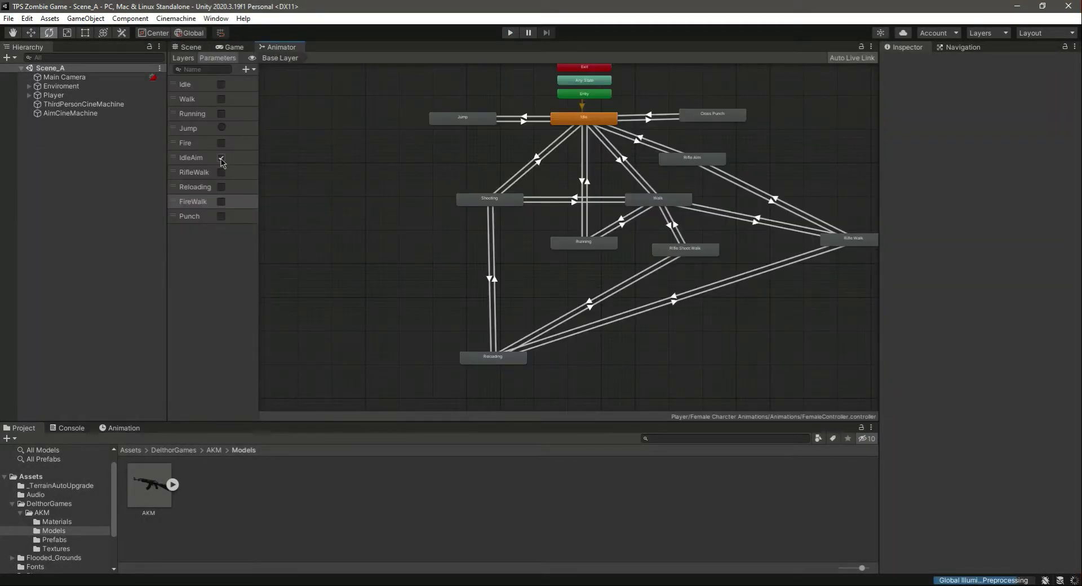
click(188, 47)
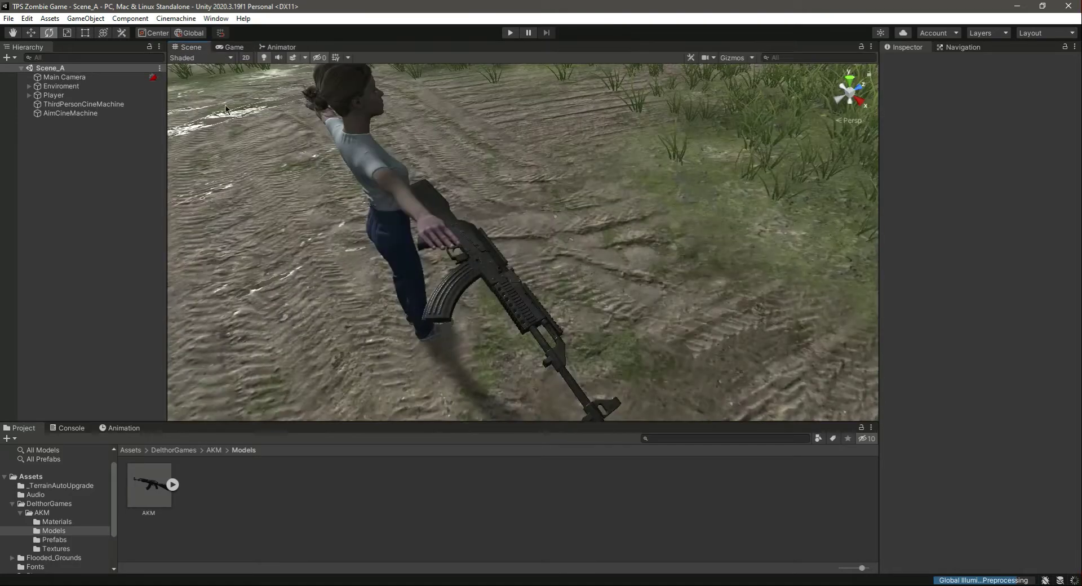
click(133, 230)
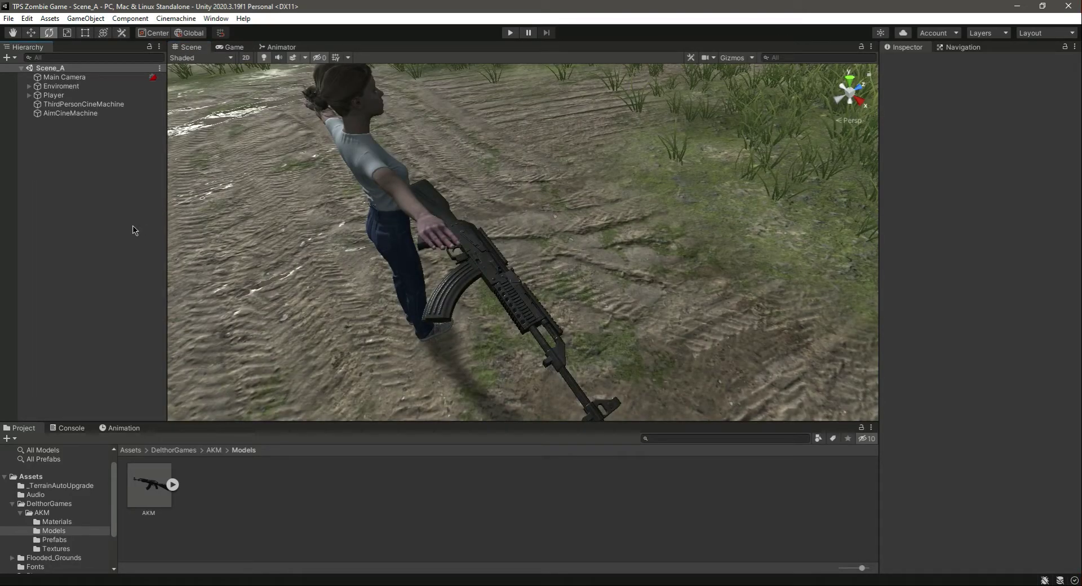